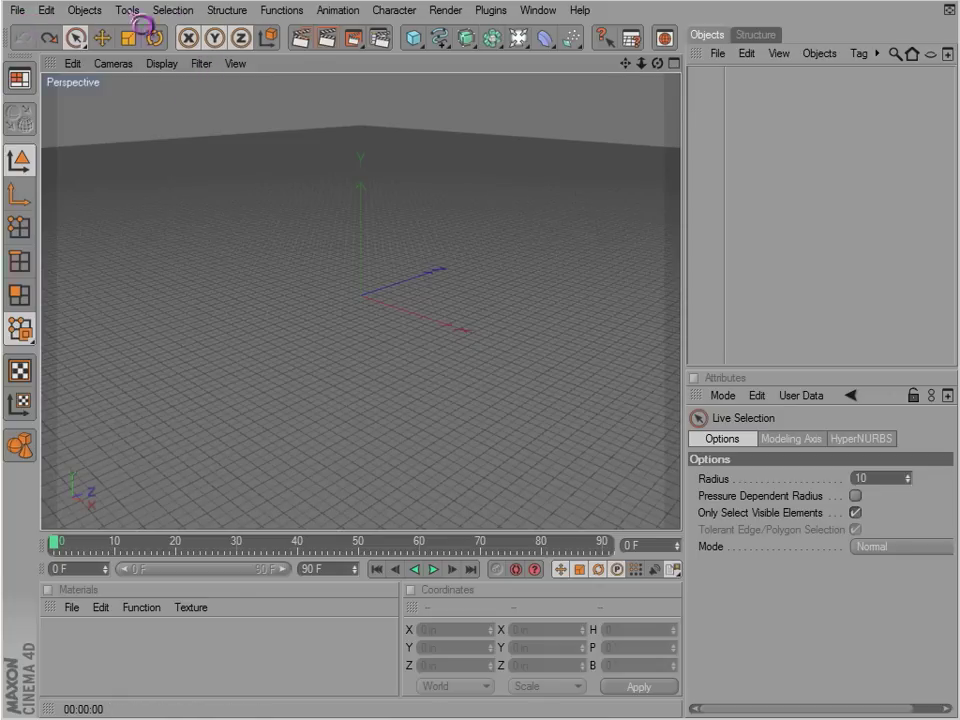
left_click(20, 12)
mouse_move(85, 12)
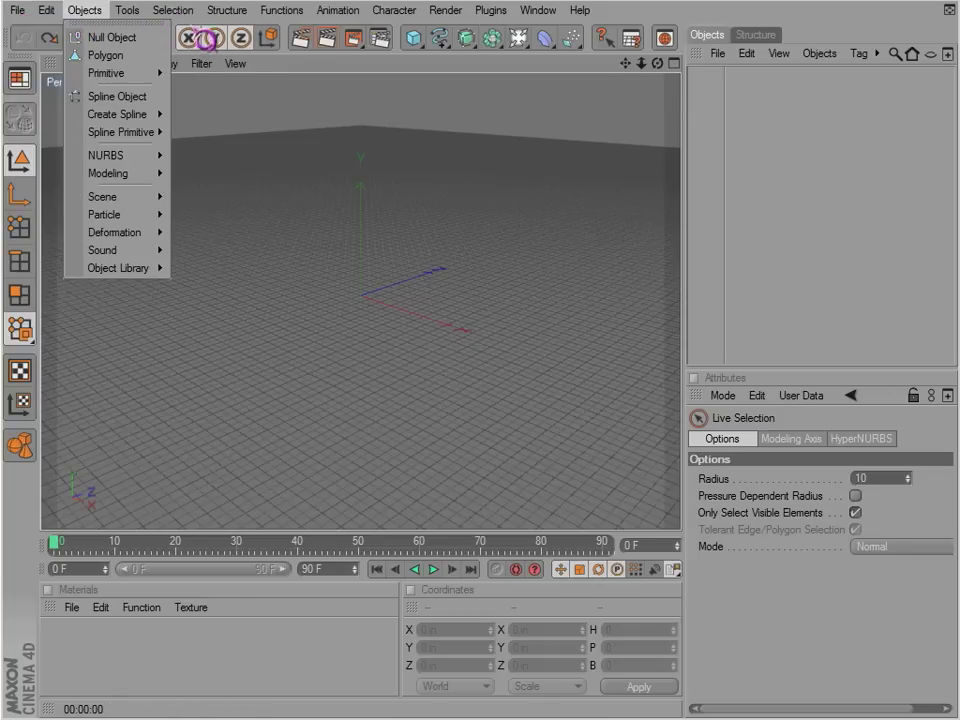
mouse_move(128, 10)
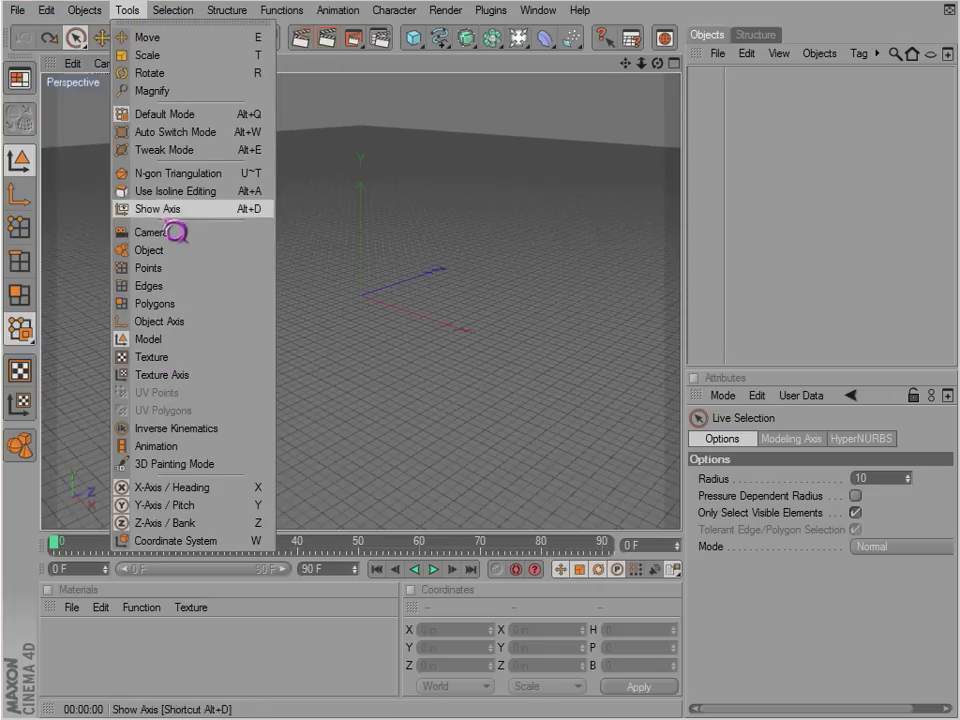
left_click(132, 12)
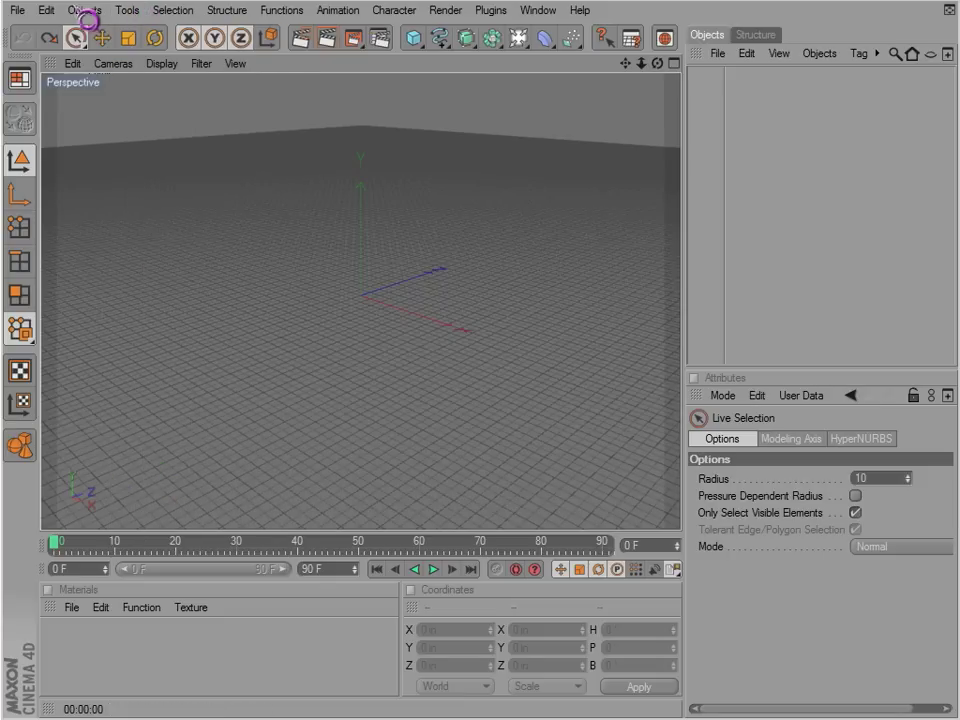
Step: Open the program preferences at the Interface settings and reposition the Preferences window
left_click(22, 14)
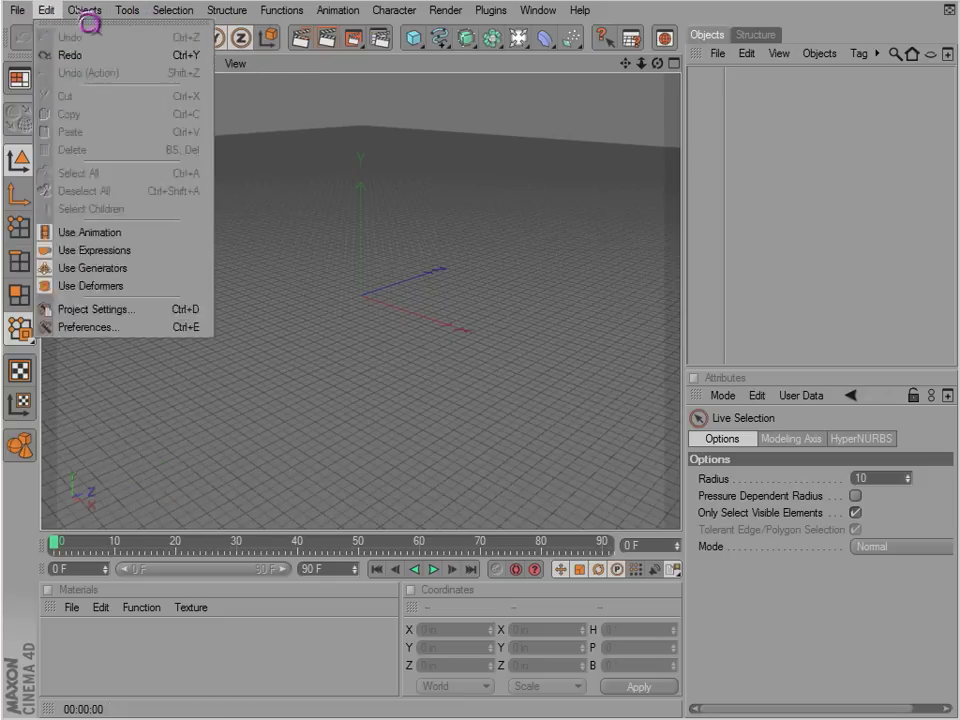
left_click(120, 327)
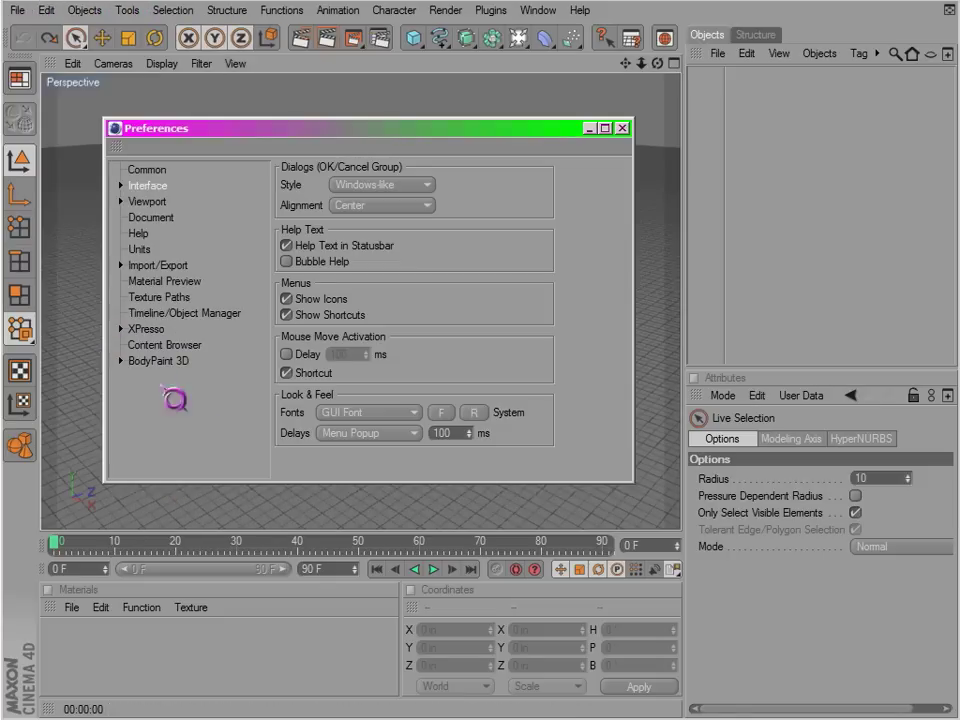
mouse_move(230, 128)
left_mouse_down()
mouse_move(245, 143)
mouse_move(235, 138)
left_mouse_up()
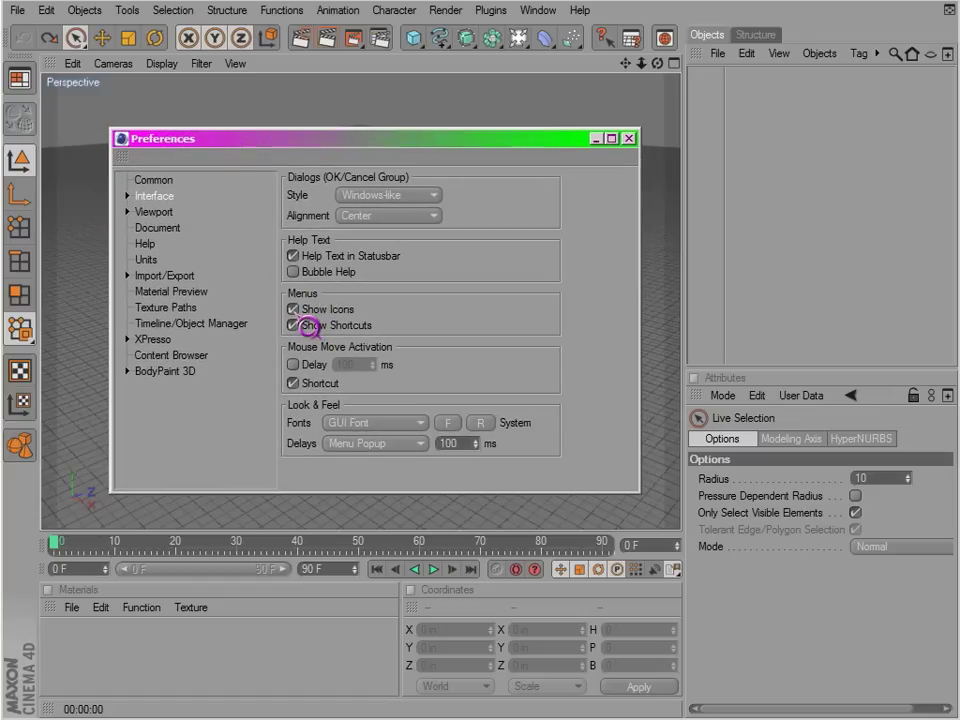
Step: Turn off Show Icons and Show Shortcuts in the Interface preferences and check how the Animation and Structure menus look
left_click(300, 309)
left_click(304, 325)
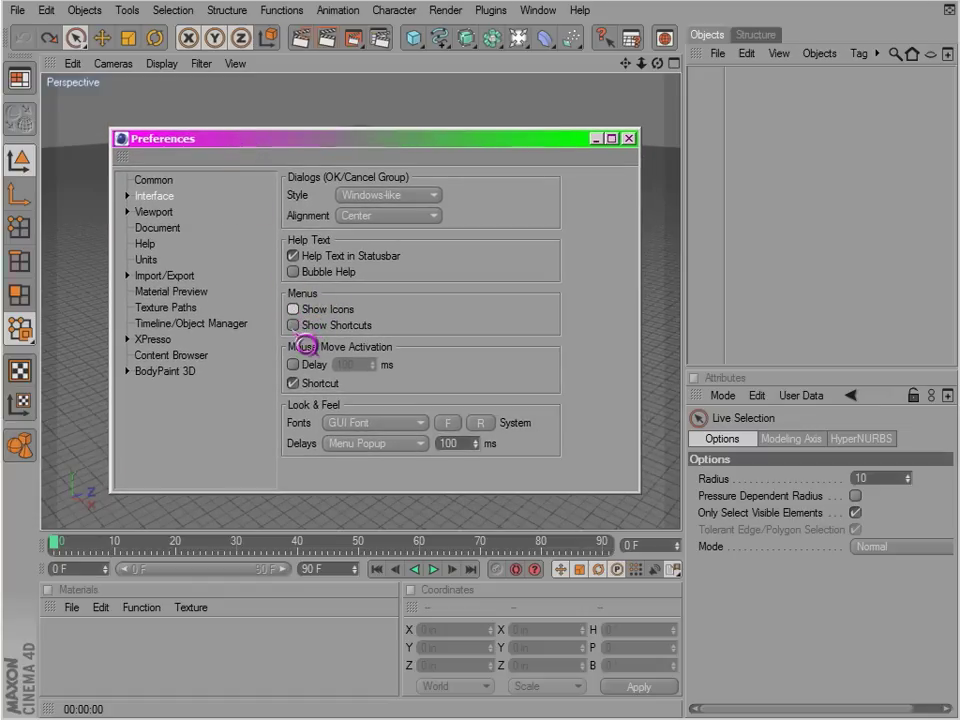
left_click(228, 10)
mouse_move(337, 12)
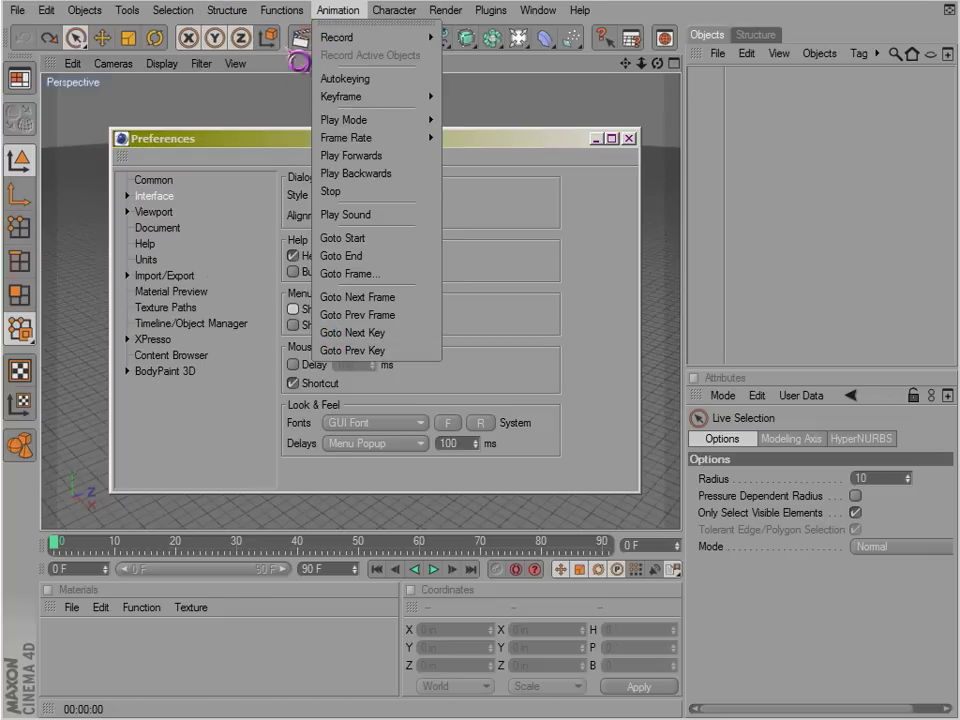
mouse_move(247, 12)
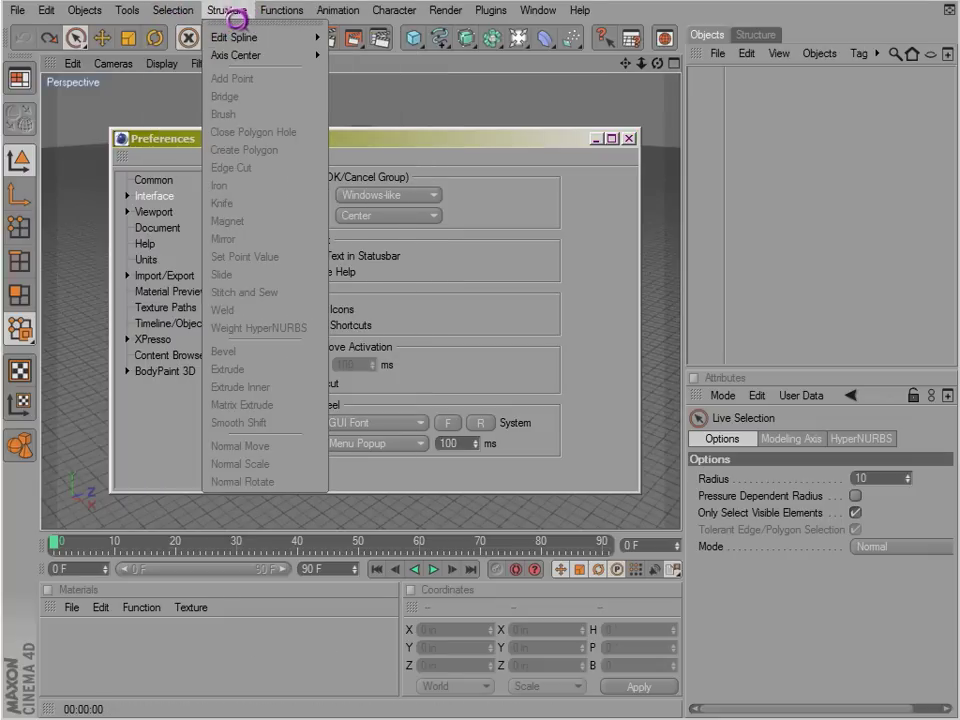
left_click(225, 12)
Step: Turn Show Icons and Show Shortcuts back on and check the Structure and Selection menus
left_click(322, 309)
left_click(324, 325)
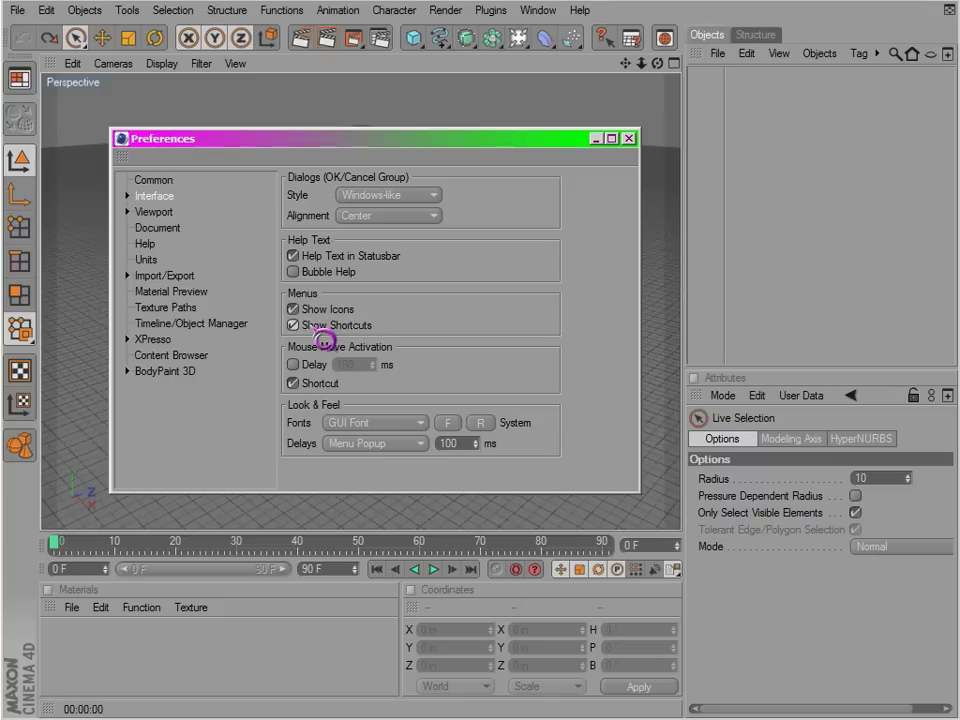
left_click(228, 12)
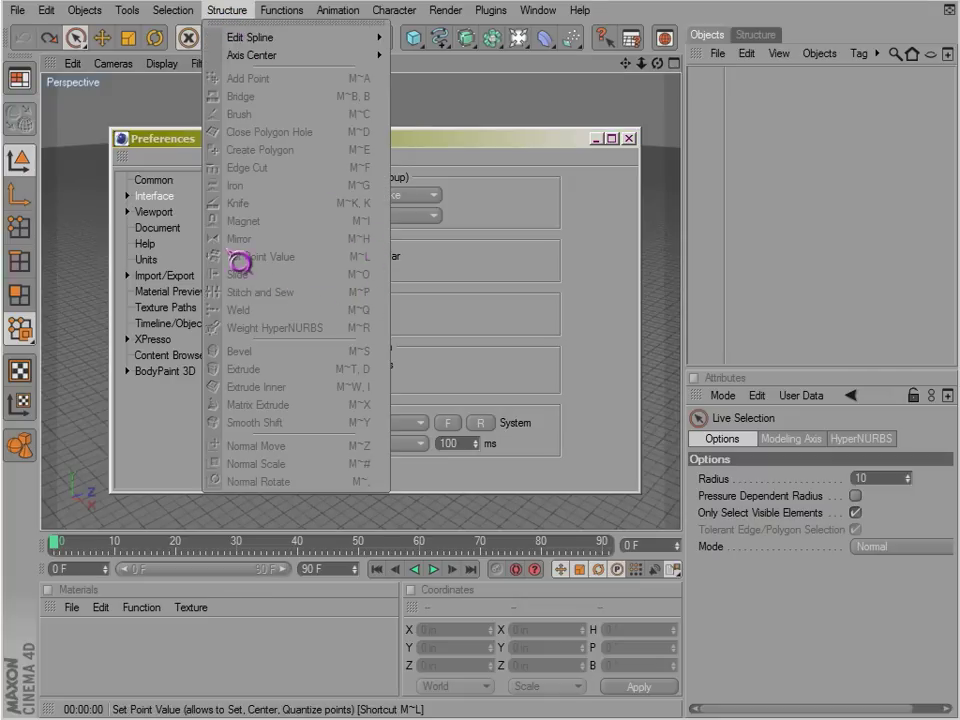
mouse_move(173, 10)
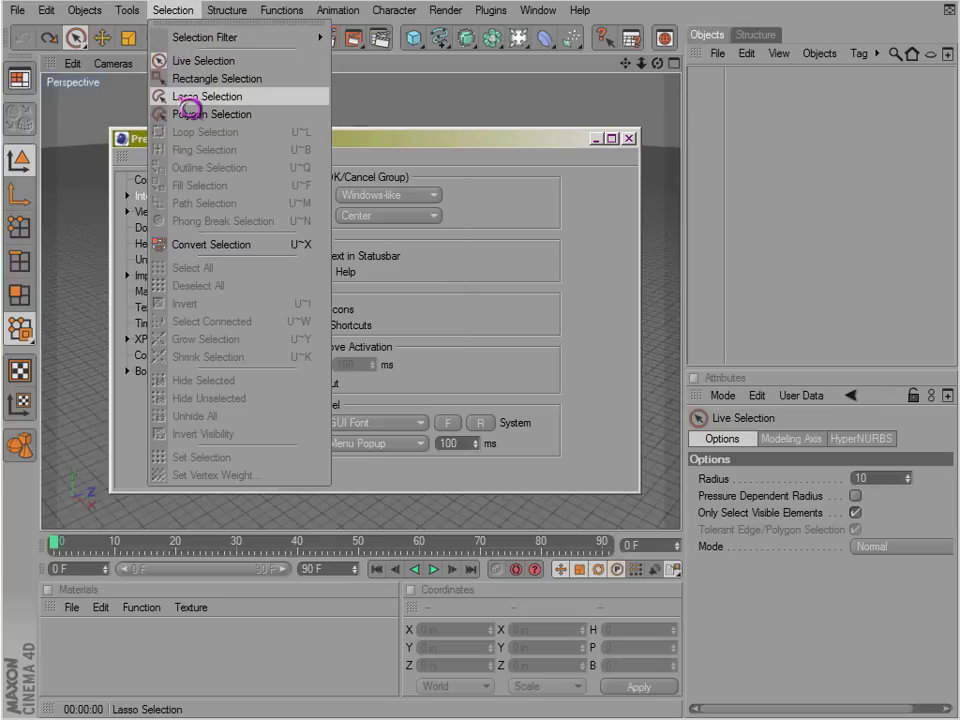
left_click(187, 21)
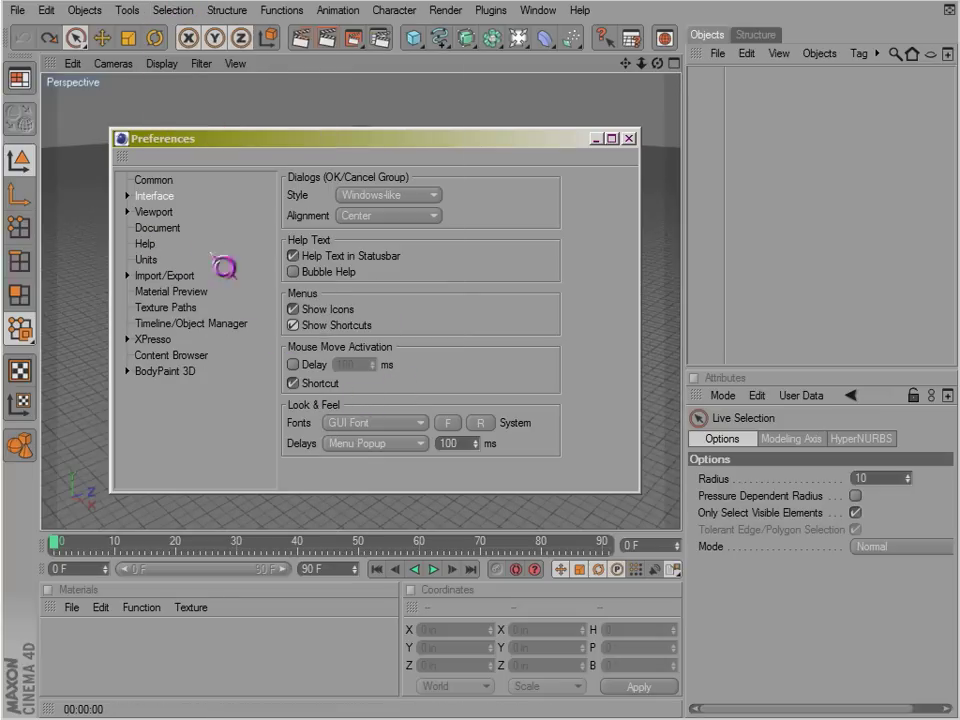
Step: Examine the shading mode choices in the Viewport preferences without changing the OpenGL Shading option
left_click(152, 214)
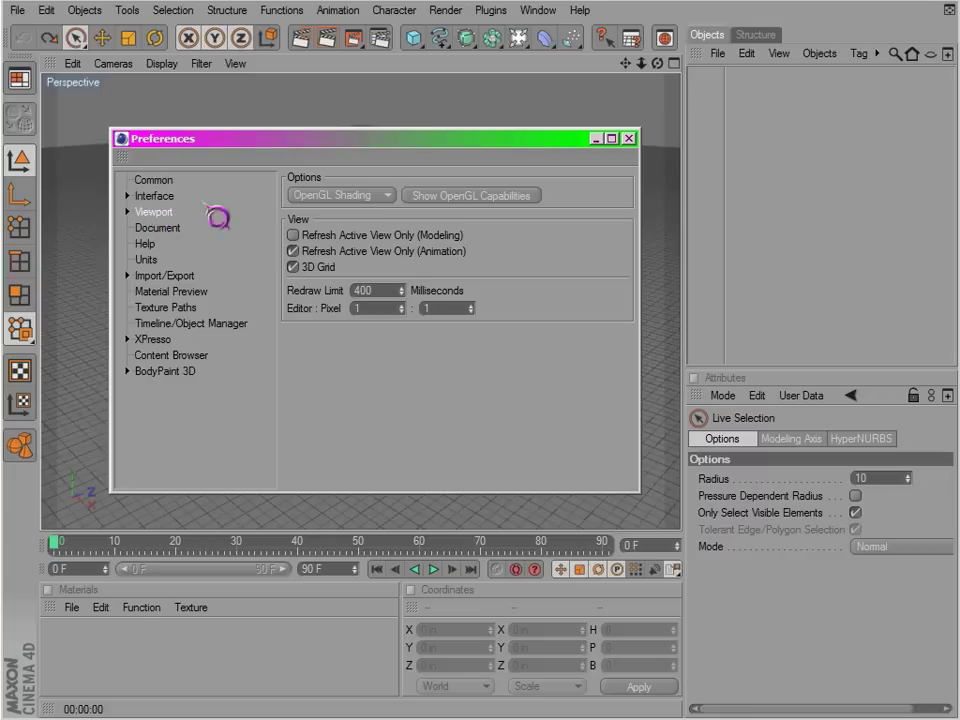
left_click_drag(350, 138, 463, 139)
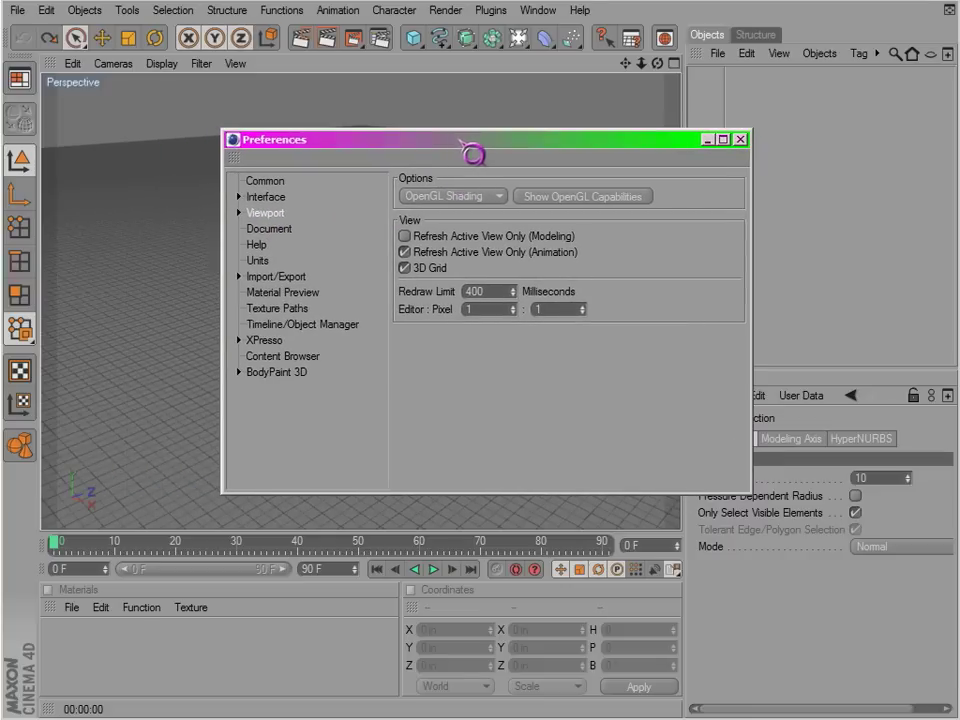
left_click(456, 196)
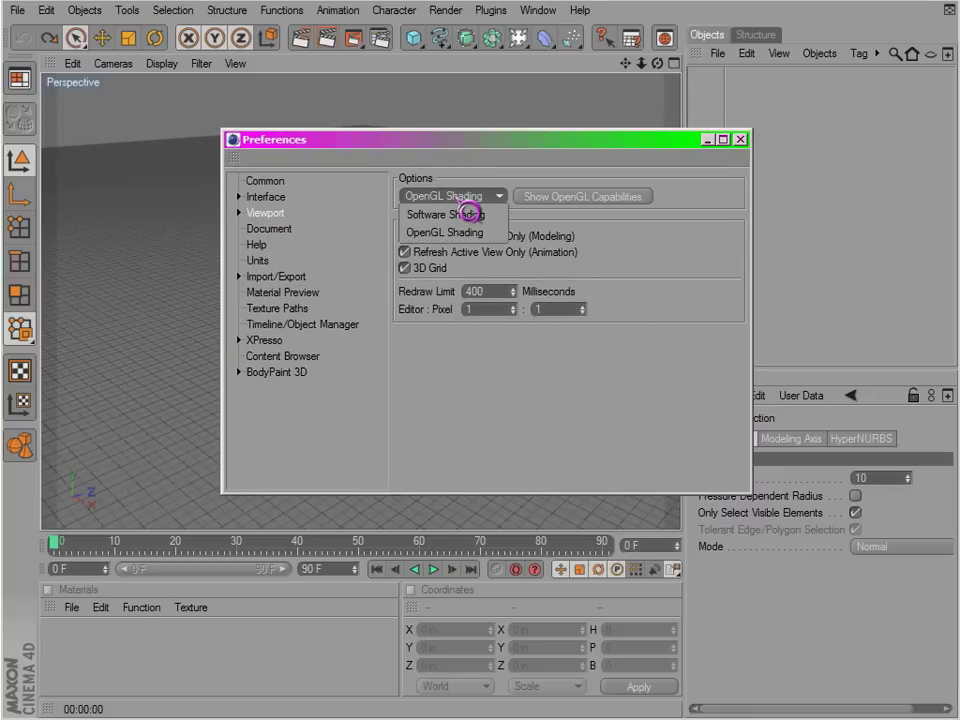
left_click(488, 195)
mouse_move(466, 153)
left_mouse_down()
mouse_move(420, 168)
mouse_move(366, 148)
left_mouse_up()
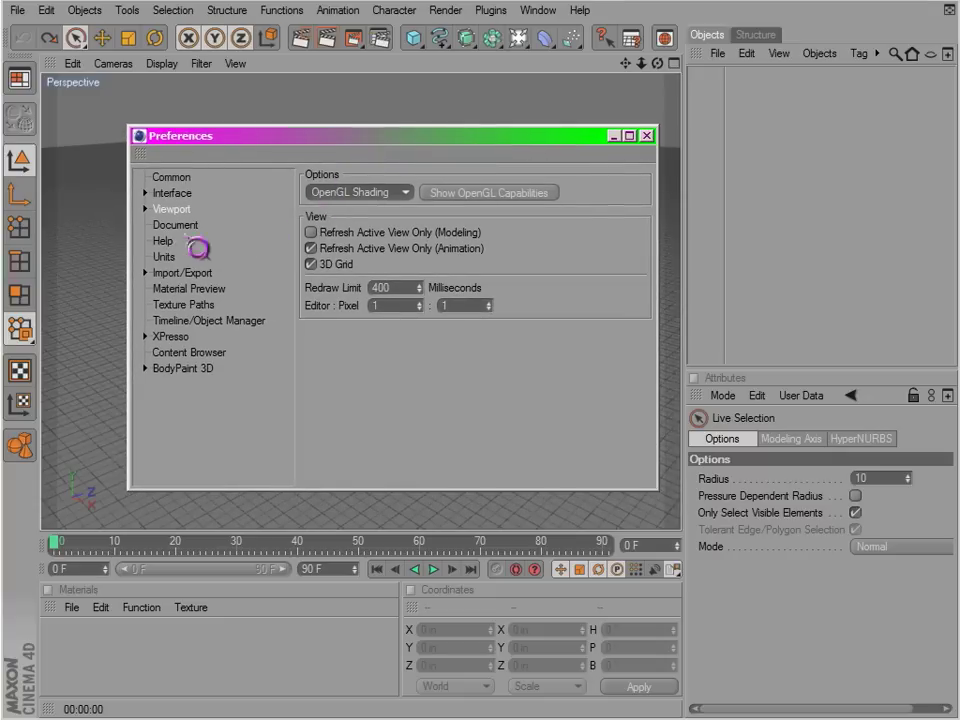
Step: Set the Undo Depth to 90 in the Document preferences
left_click(176, 225)
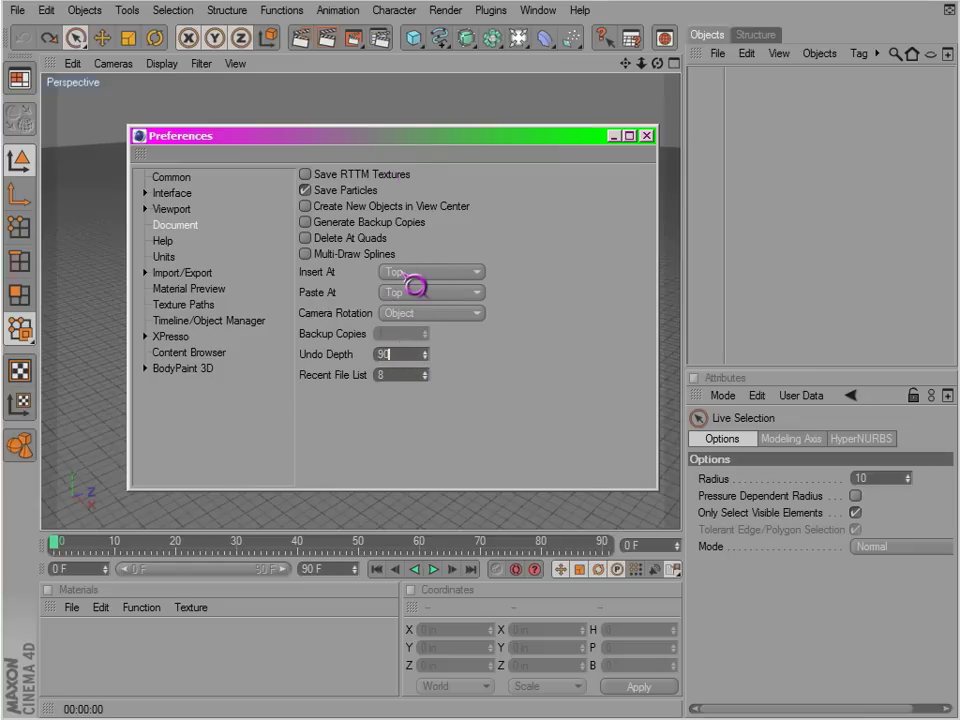
left_click_drag(510, 143, 470, 156)
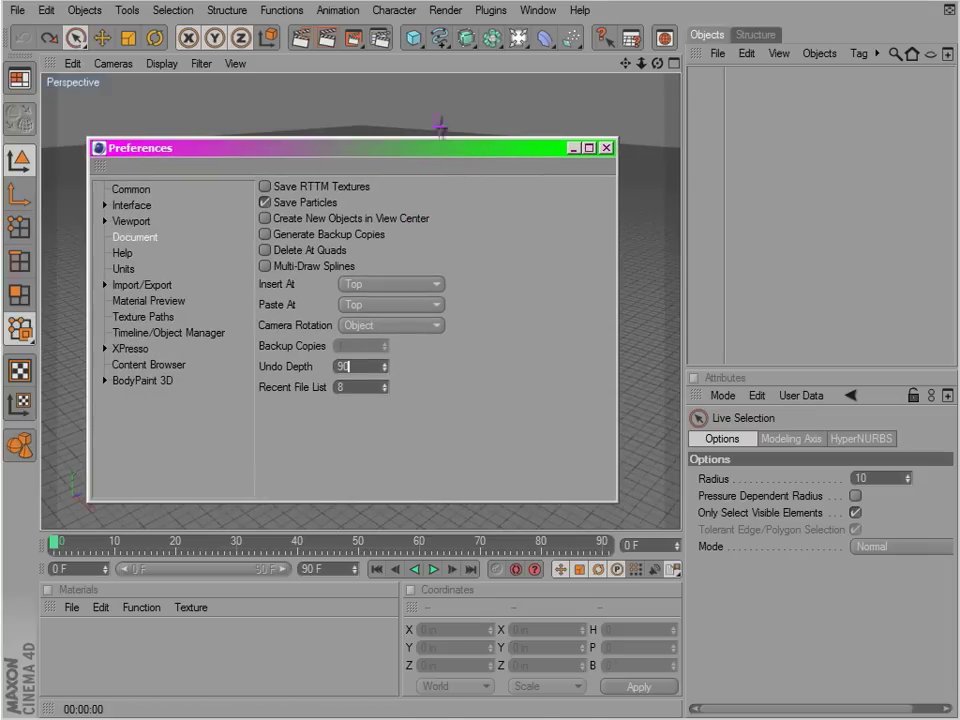
Step: Add a cube to the scene and copy it
left_click(424, 44)
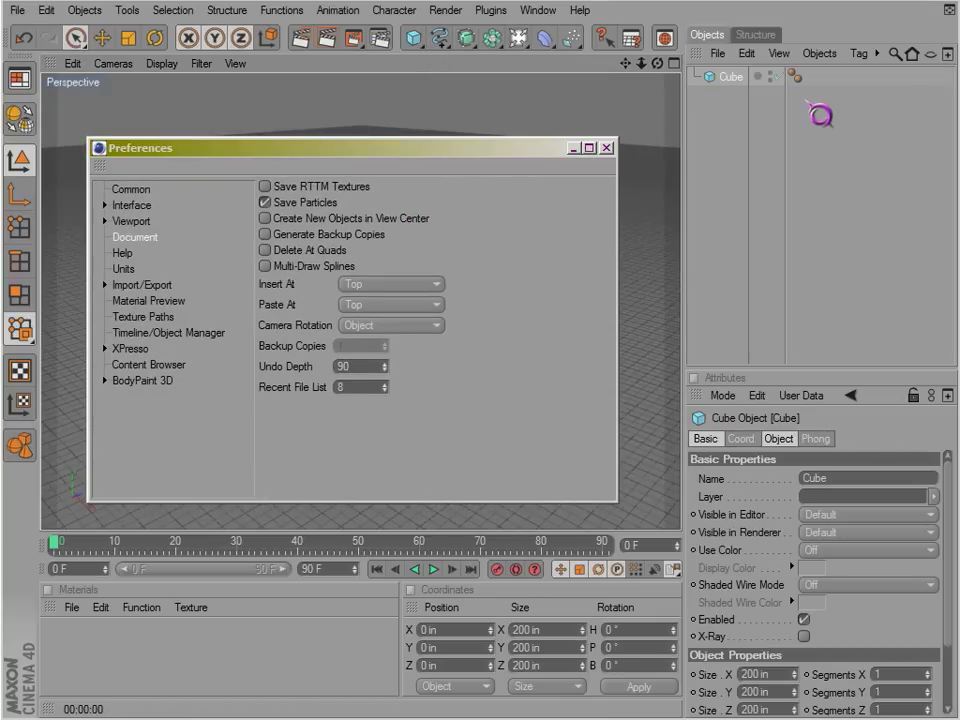
left_click(728, 98)
left_click(731, 80)
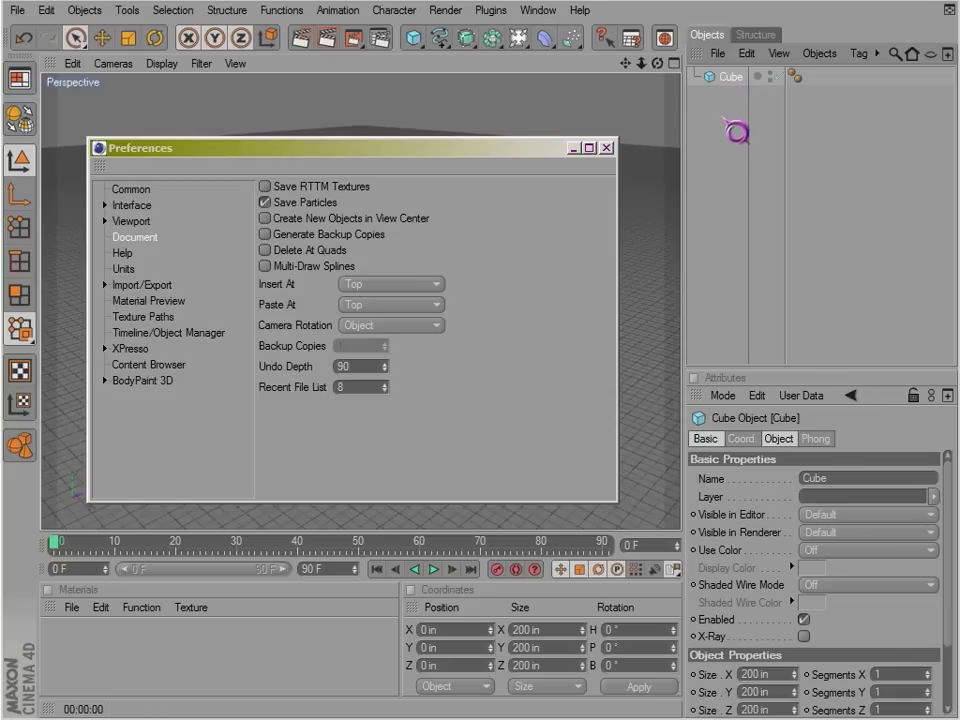
Step: Paste a test copy of the cube with Paste At set to Top, and undo the paste
left_click(735, 136)
key("ctrl+v")
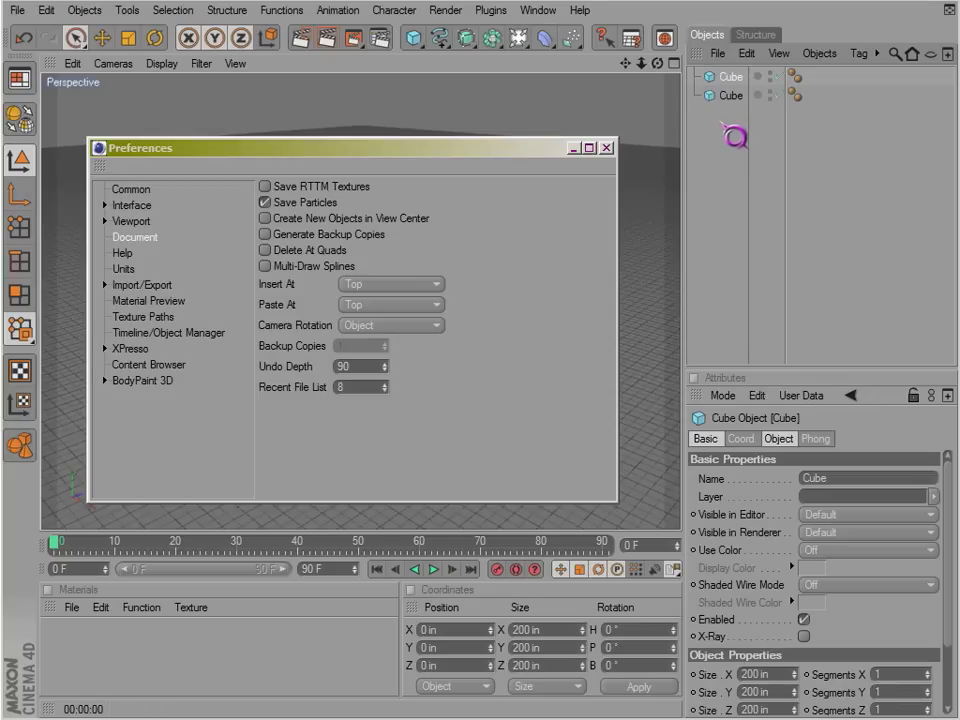
key("ctrl+z")
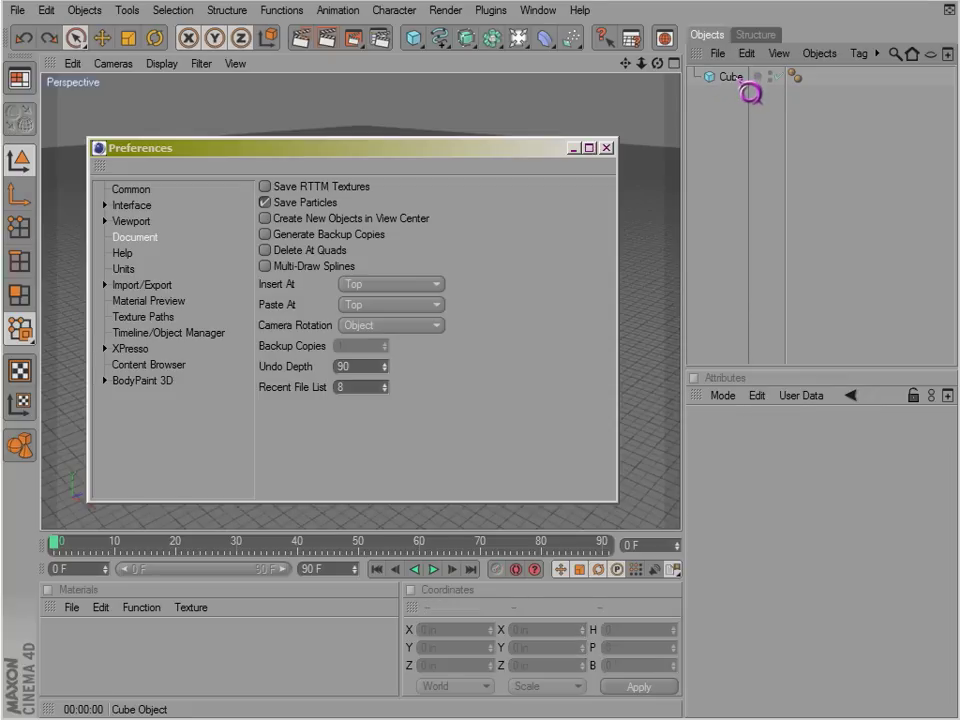
Step: Set Paste At to Next in the Document preferences
left_click(364, 287)
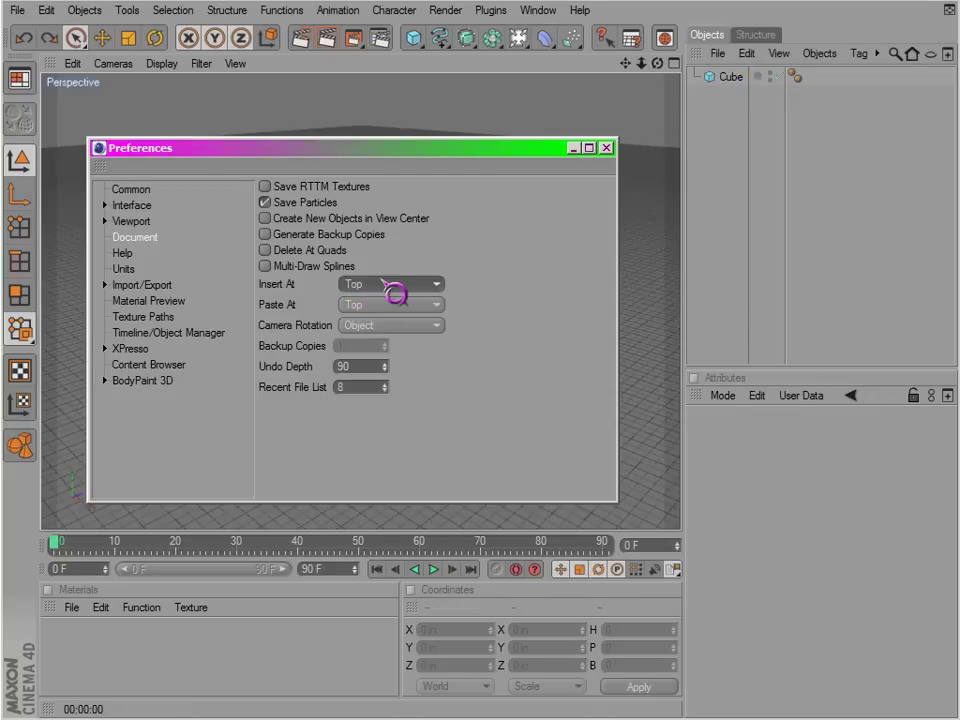
left_click(368, 304)
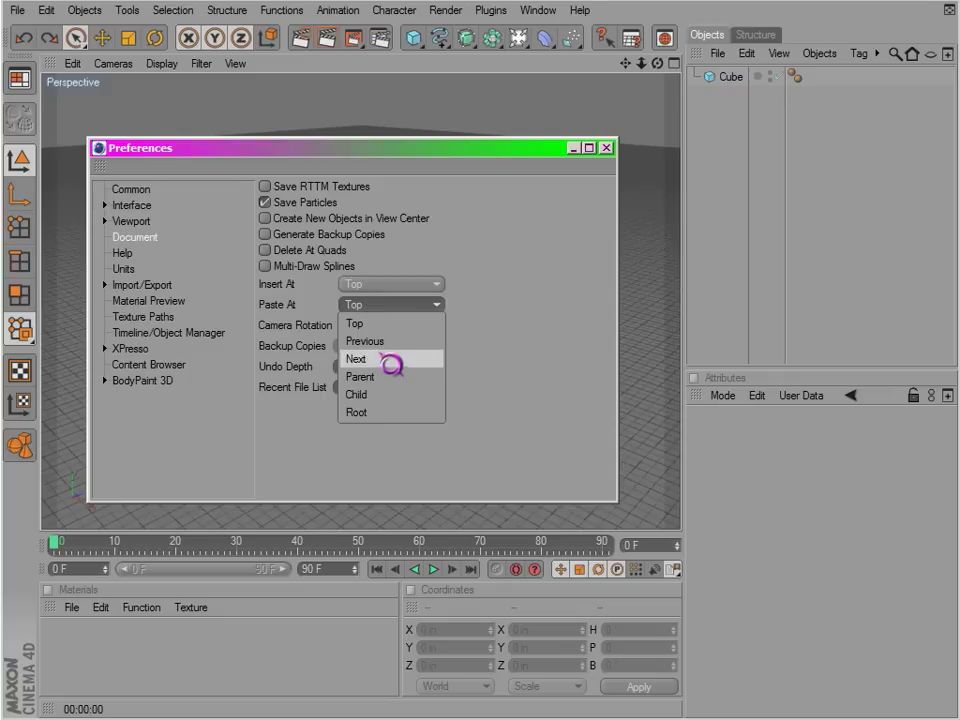
left_click(372, 358)
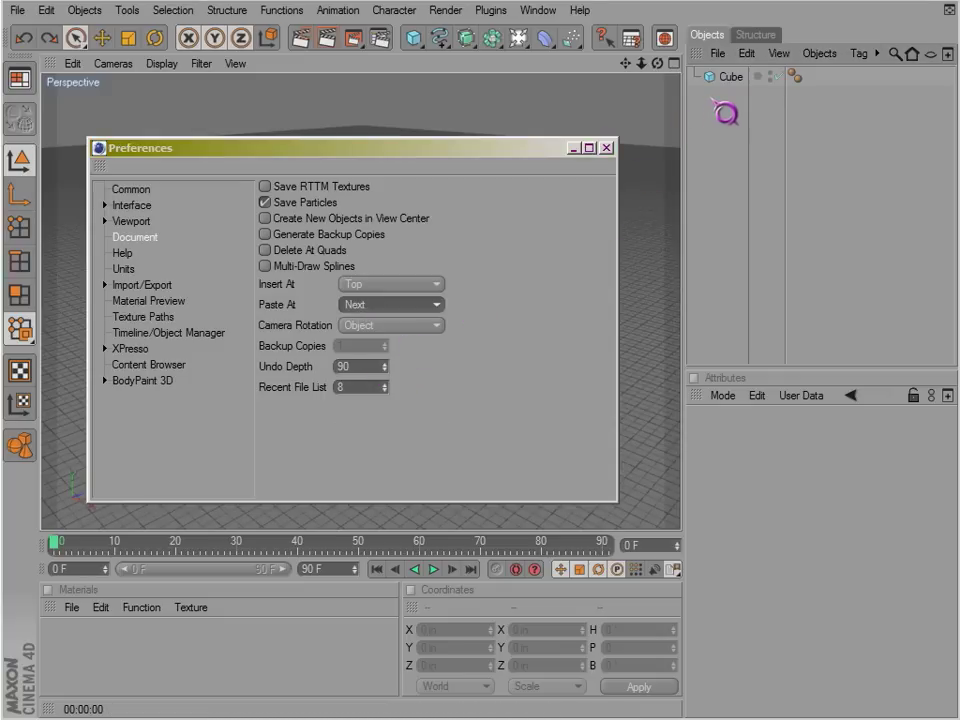
Step: Test the Next paste setting: paste a cube copy, undo it, and paste the copy again below the original cube
key("ctrl+v")
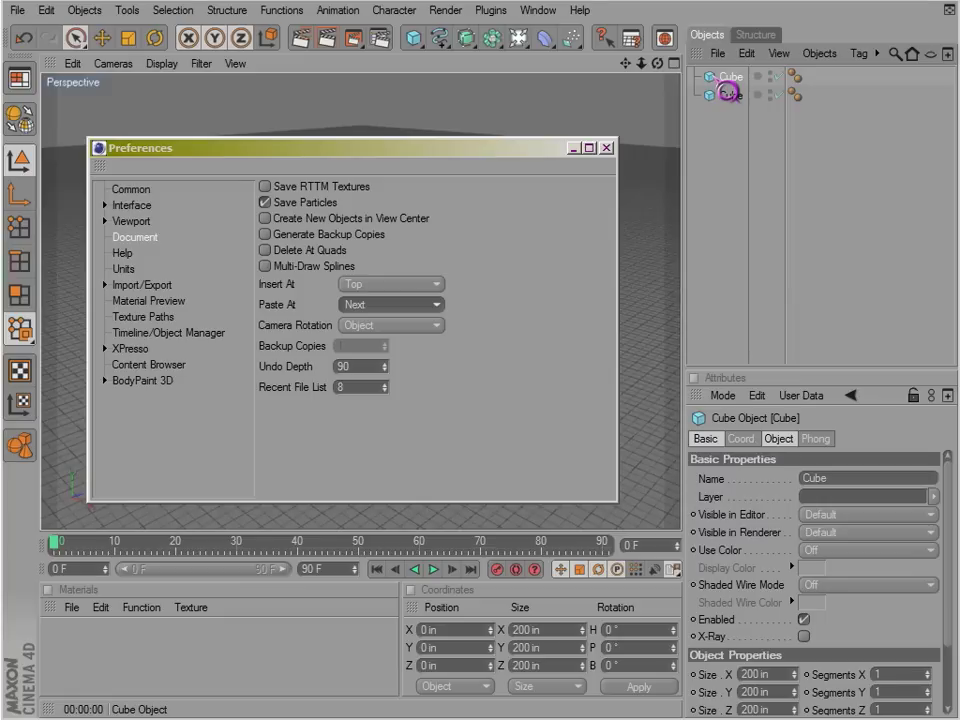
key("ctrl+z")
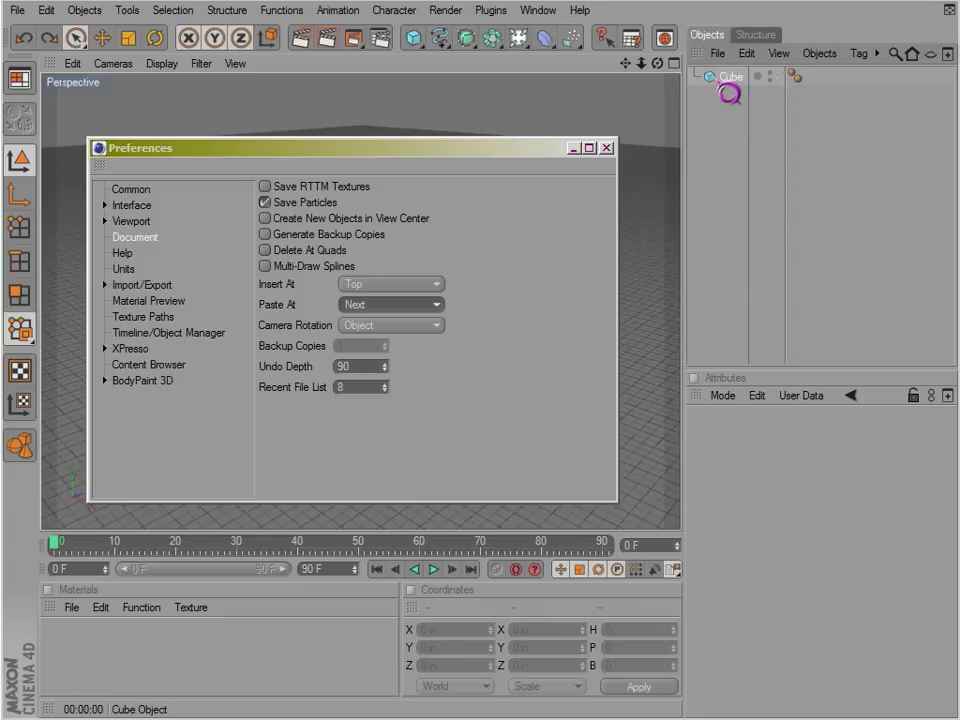
key("ctrl+z")
key("ctrl+v")
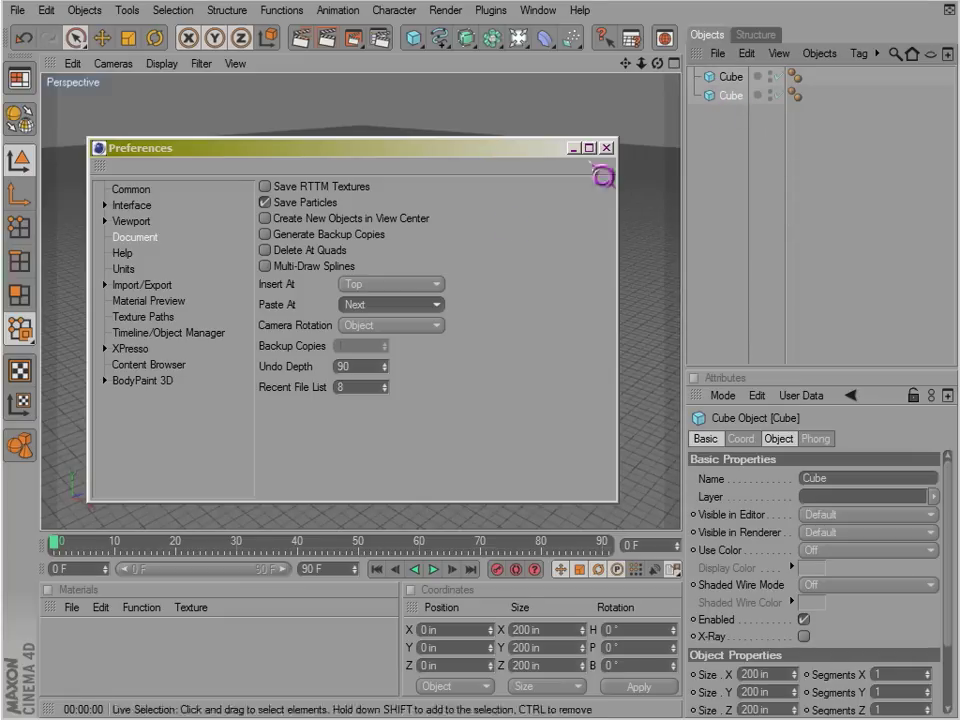
Step: Review the Paste At choices without changing them and delete the pasted lower cube
left_click(400, 305)
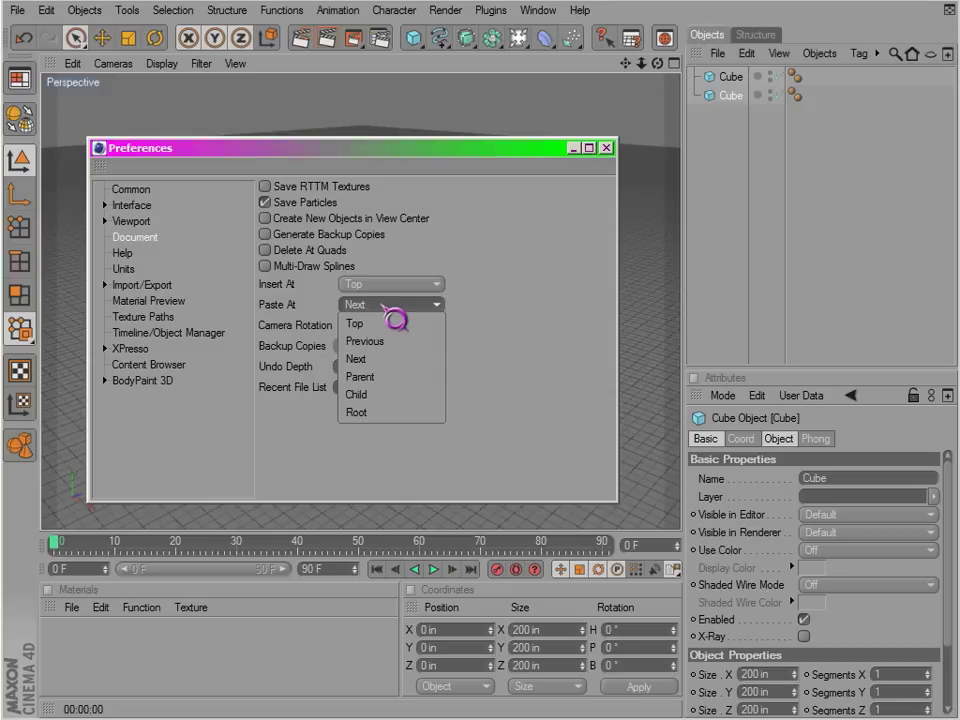
left_click(380, 303)
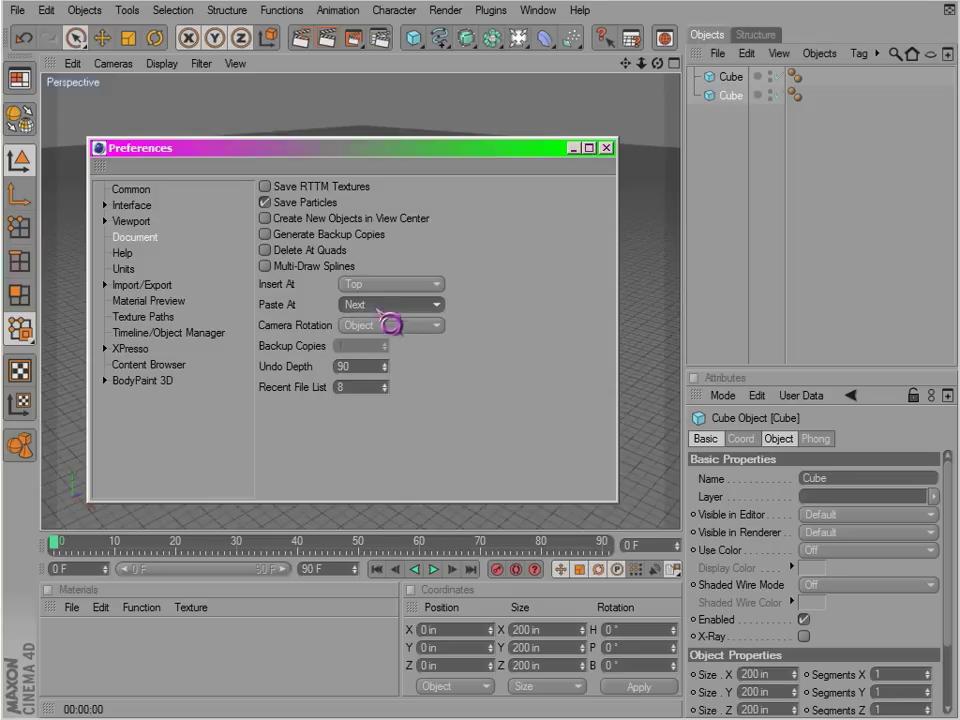
left_click(721, 103)
left_click(726, 100)
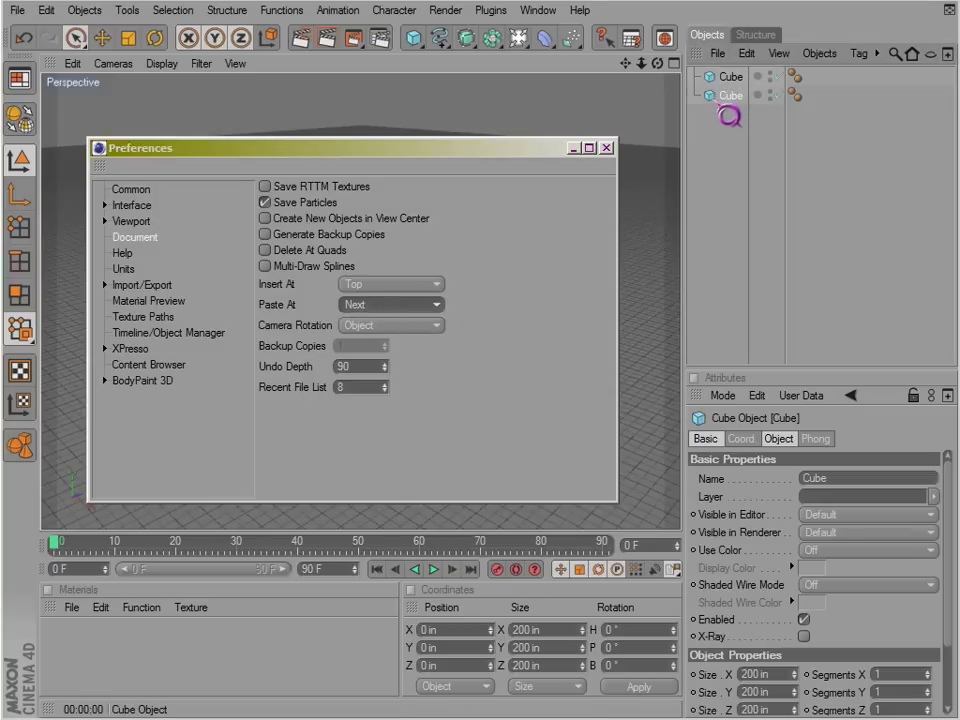
key("Delete")
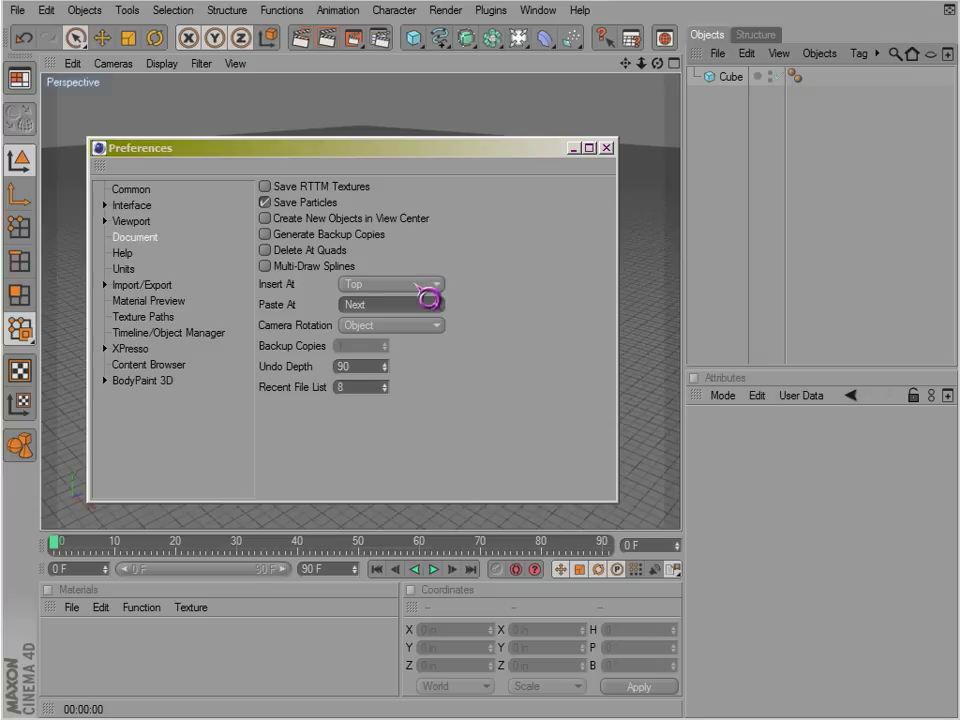
Step: Set Insert At to Next in the Document preferences and select the cube in the object list
left_click(387, 286)
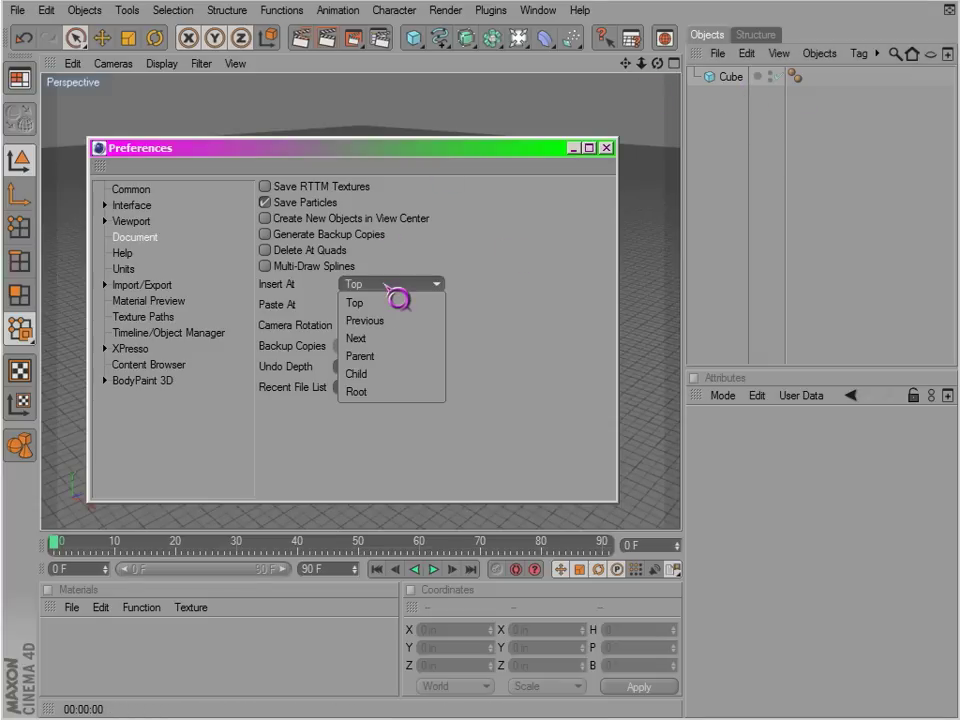
left_click(410, 338)
left_click(731, 77)
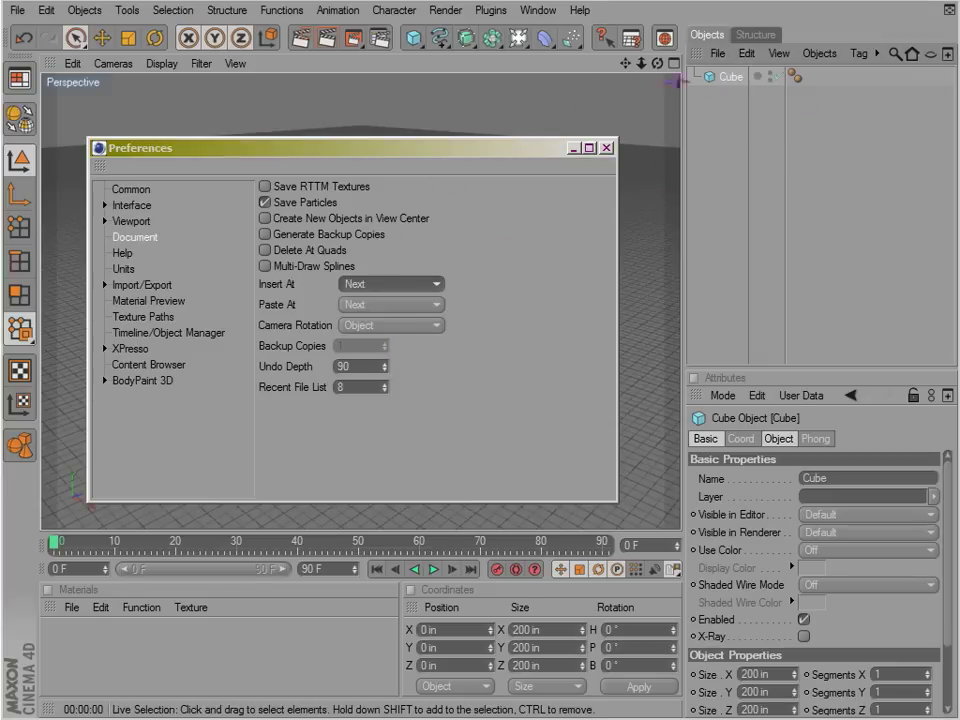
Step: Test the insert placement by adding and undoing a polygon object, and set Insert At to Top in the Document preferences
left_click_drag(413, 38, 476, 92)
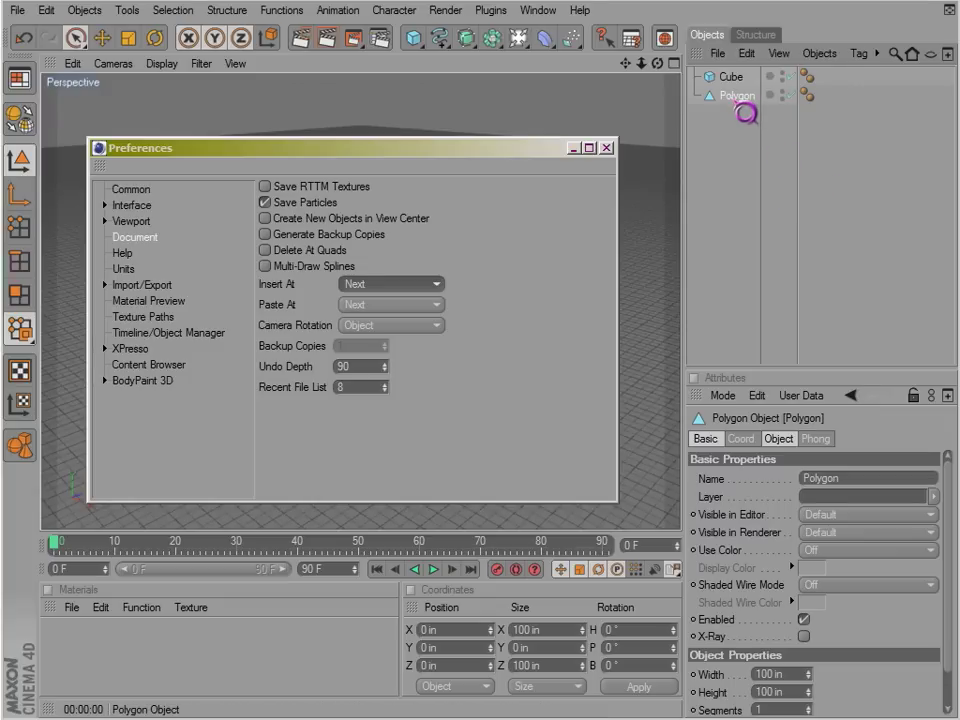
key("ctrl+z")
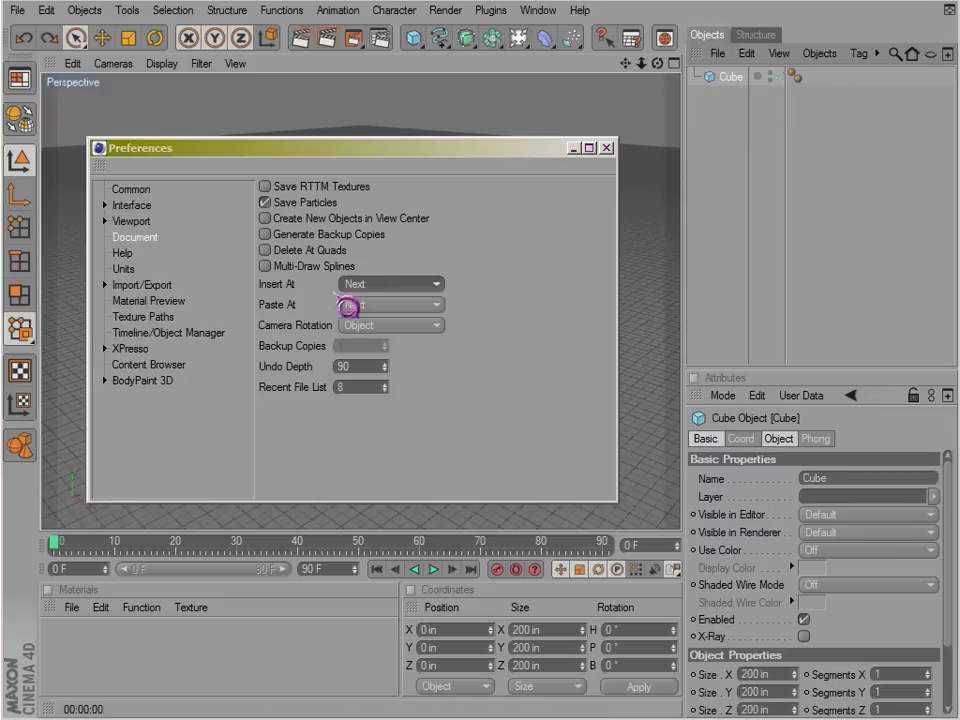
left_click(374, 286)
left_click(362, 302)
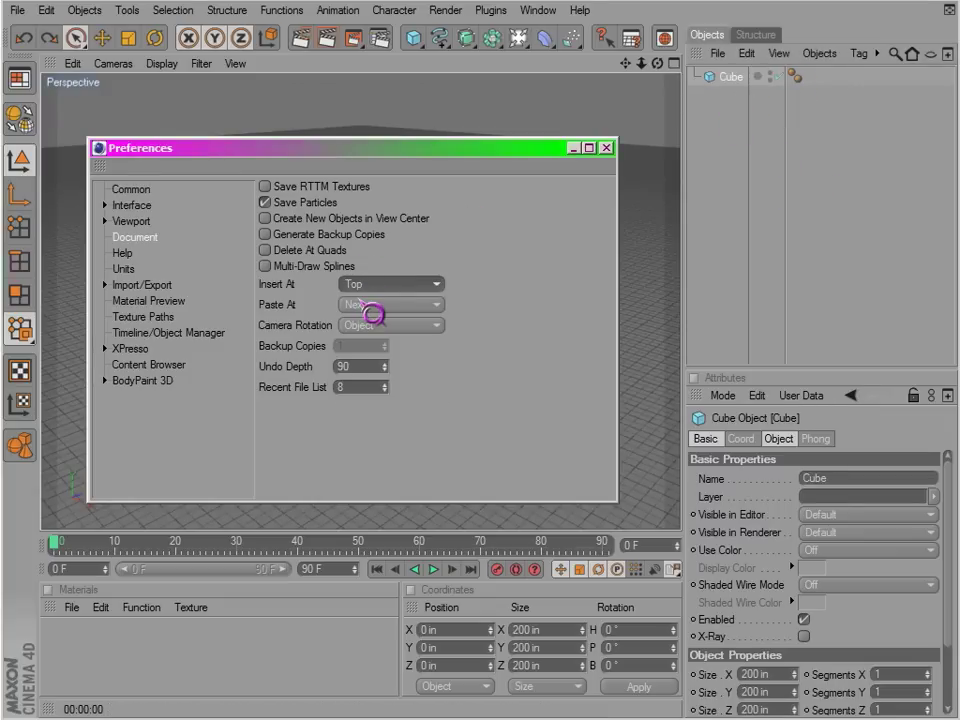
Step: Review the Basic Units choices in the Units preferences, keep Inch, and check the cube's coordinate fields
left_click(122, 268)
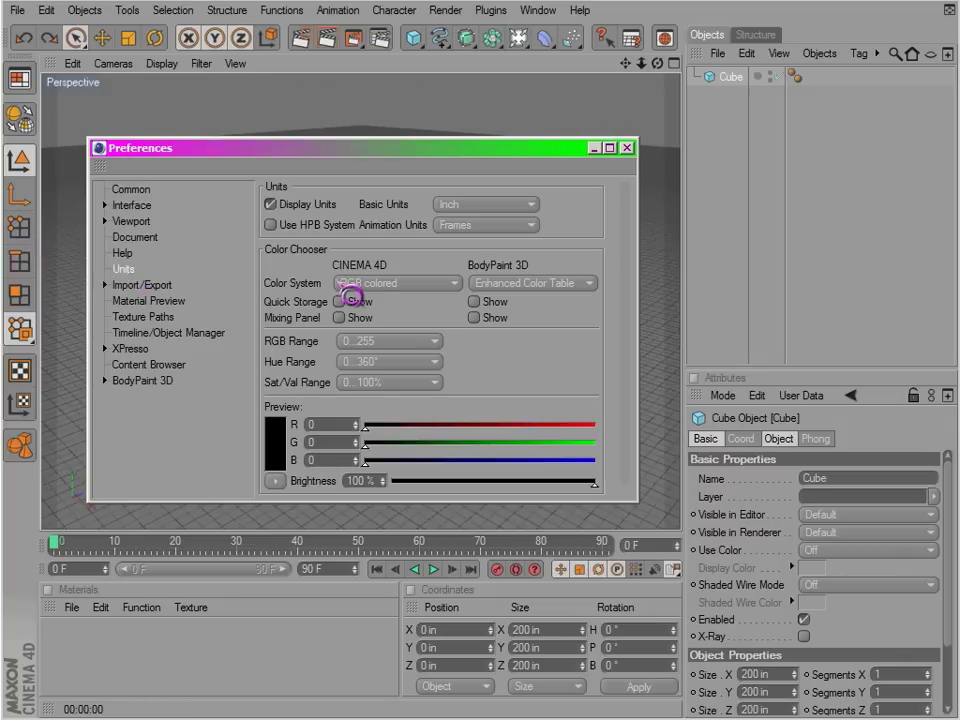
left_click(452, 210)
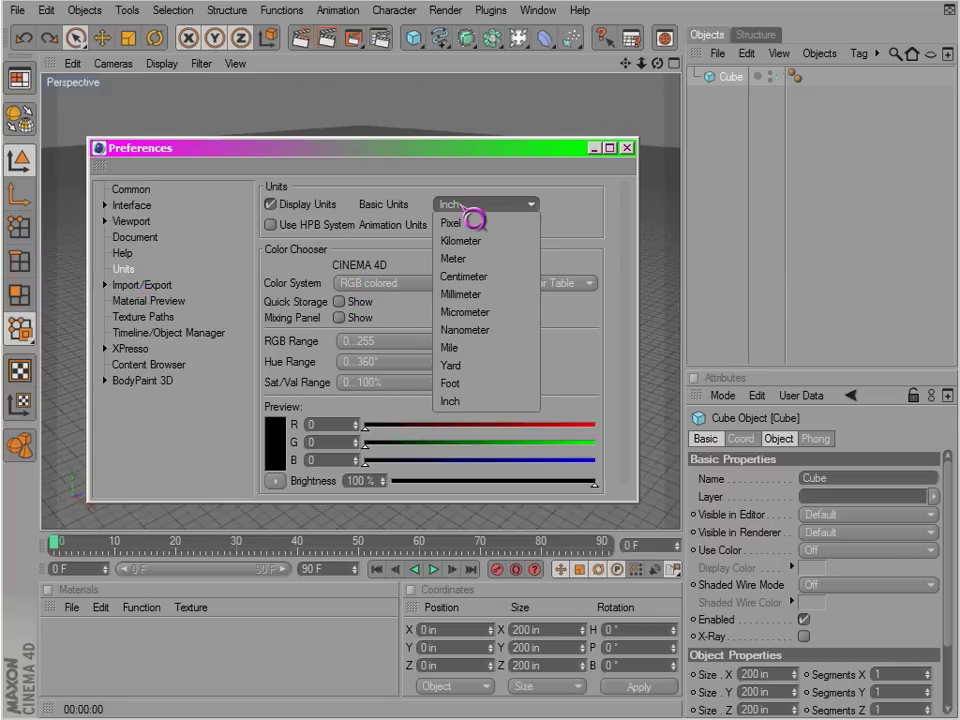
left_click(452, 401)
left_click(570, 630)
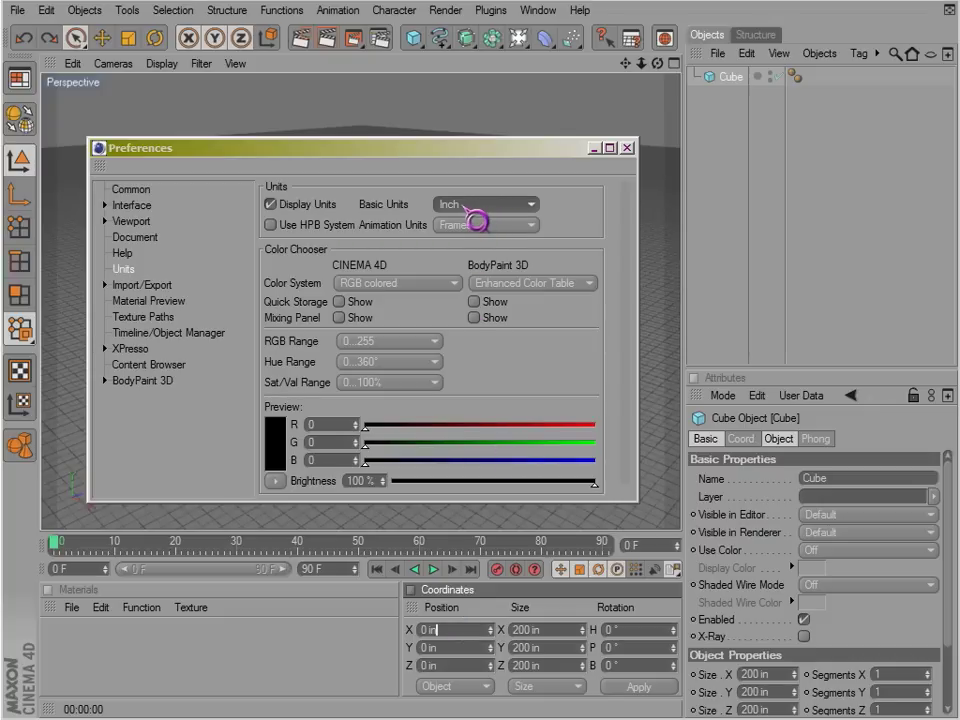
Step: Try Pixel as the Basic Units, check the cube's X position field, and close the preferences
left_click(466, 206)
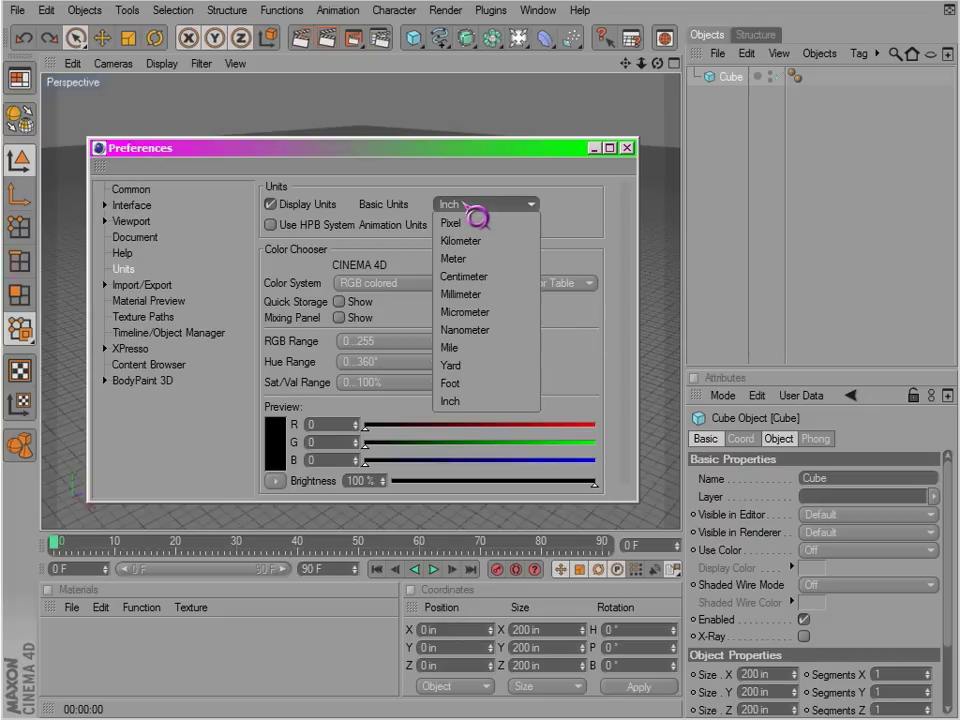
left_click(472, 224)
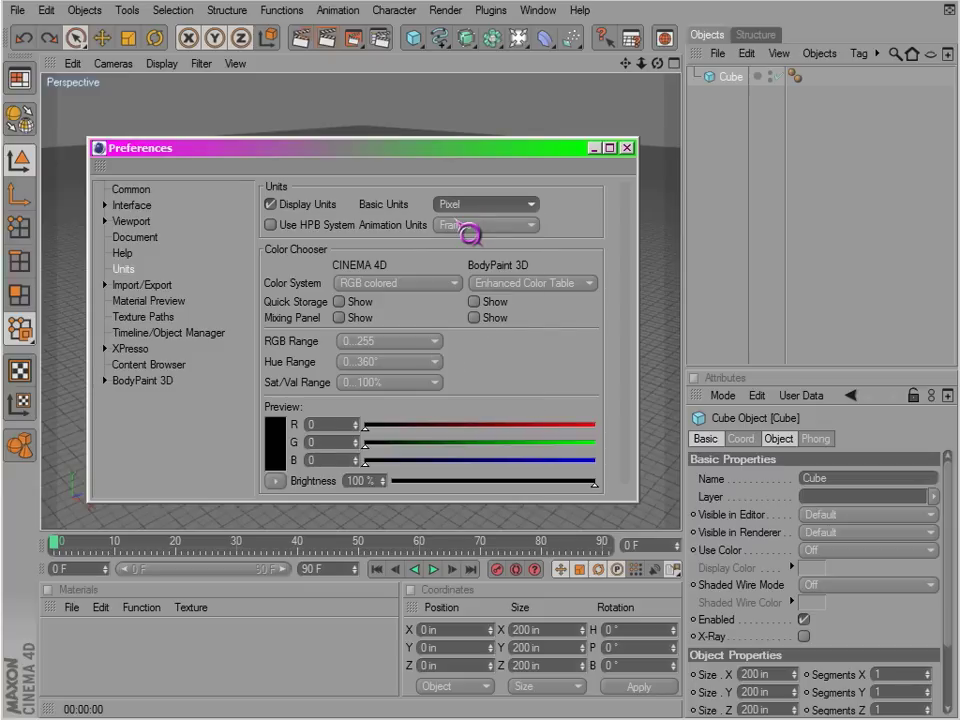
left_click(480, 629)
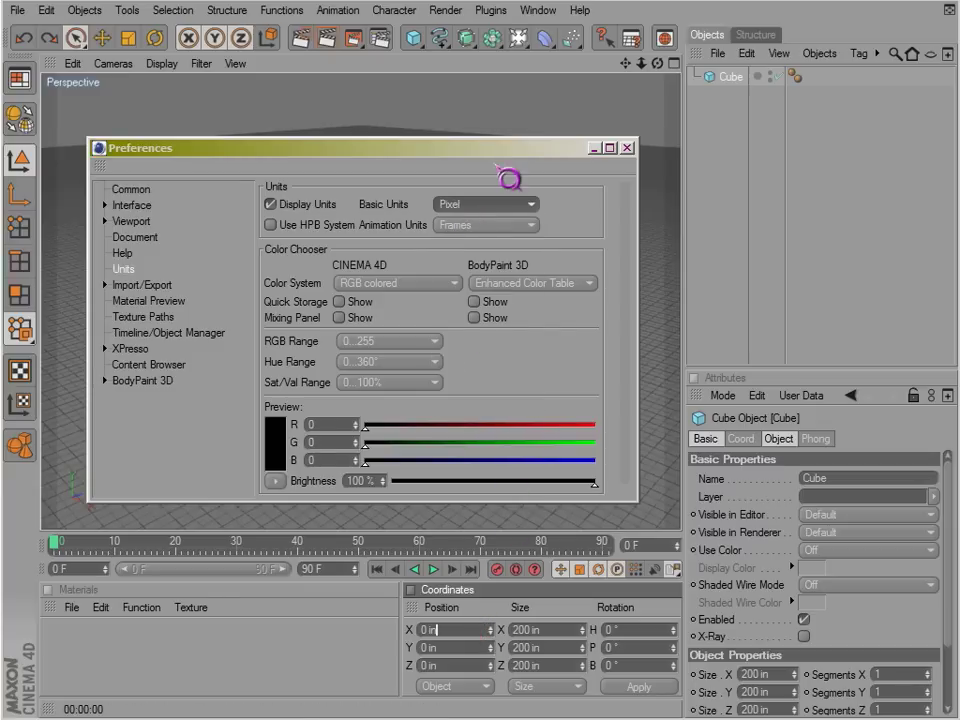
left_click_drag(472, 148, 450, 124)
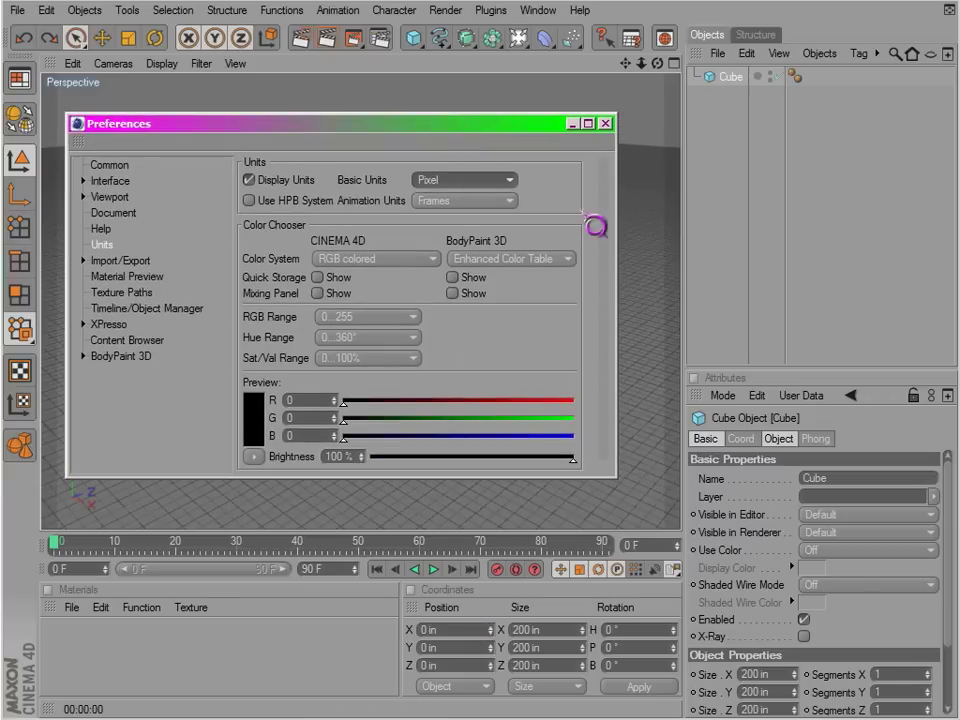
left_click(604, 123)
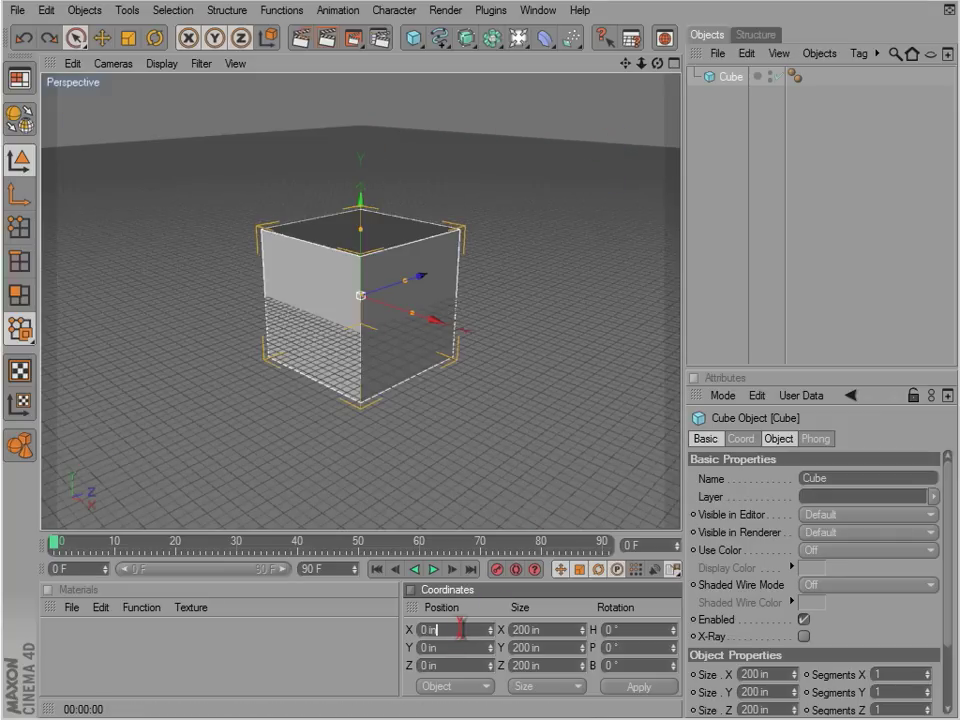
Step: Reopen the preferences and try Mile as the Basic Units
left_click(46, 10)
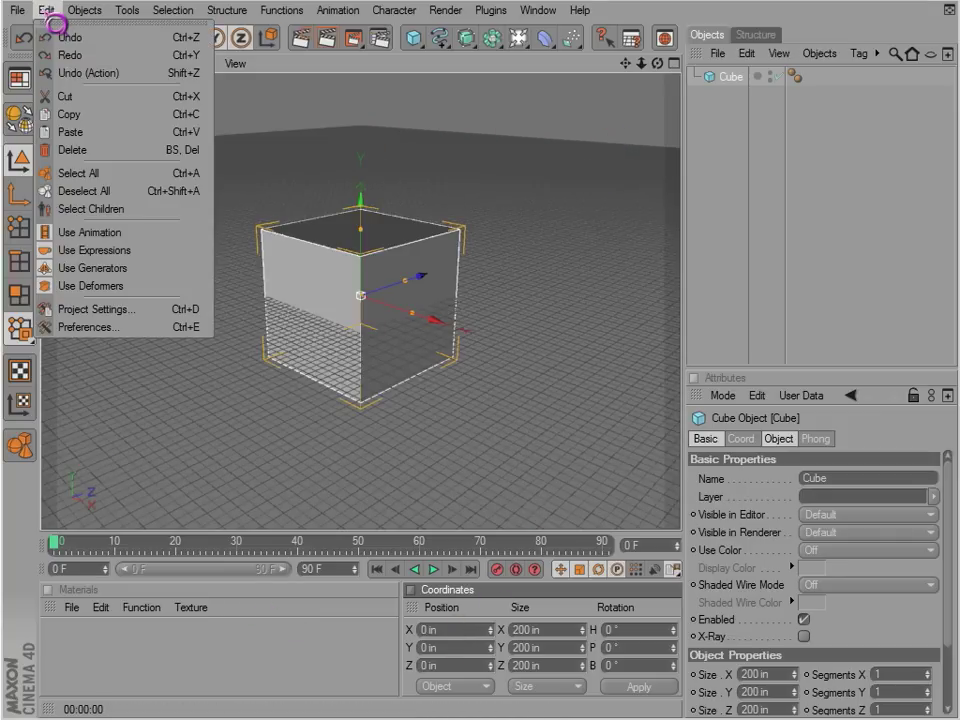
left_click(88, 327)
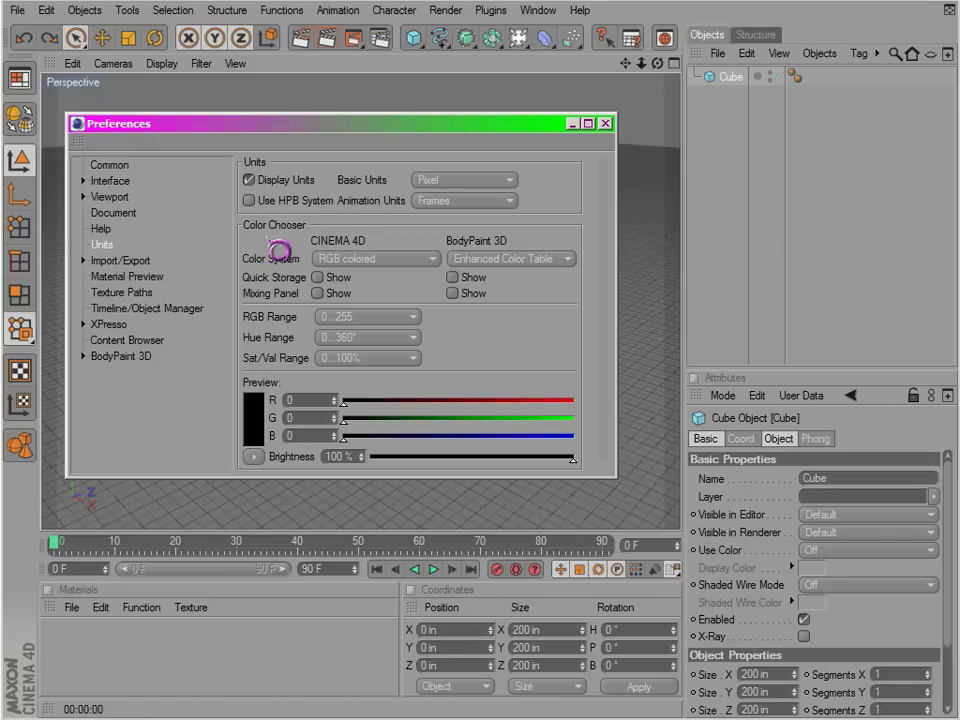
left_click(440, 180)
left_click(446, 324)
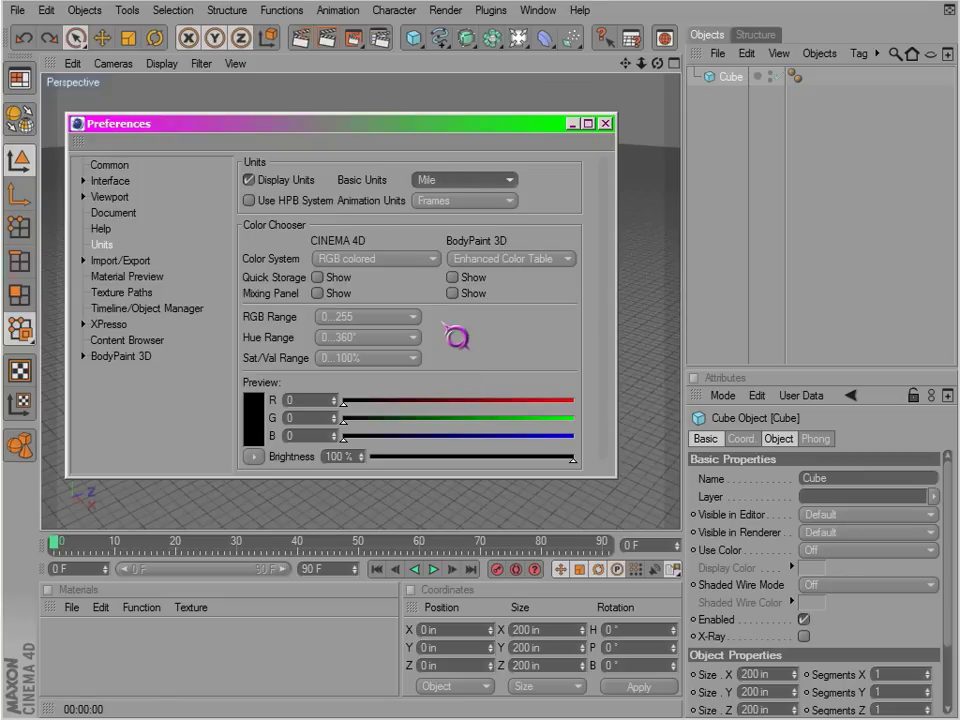
Step: Set Basic Units to Inch, check the cube's X size field, and review the other unit choices without changing them
left_click(456, 180)
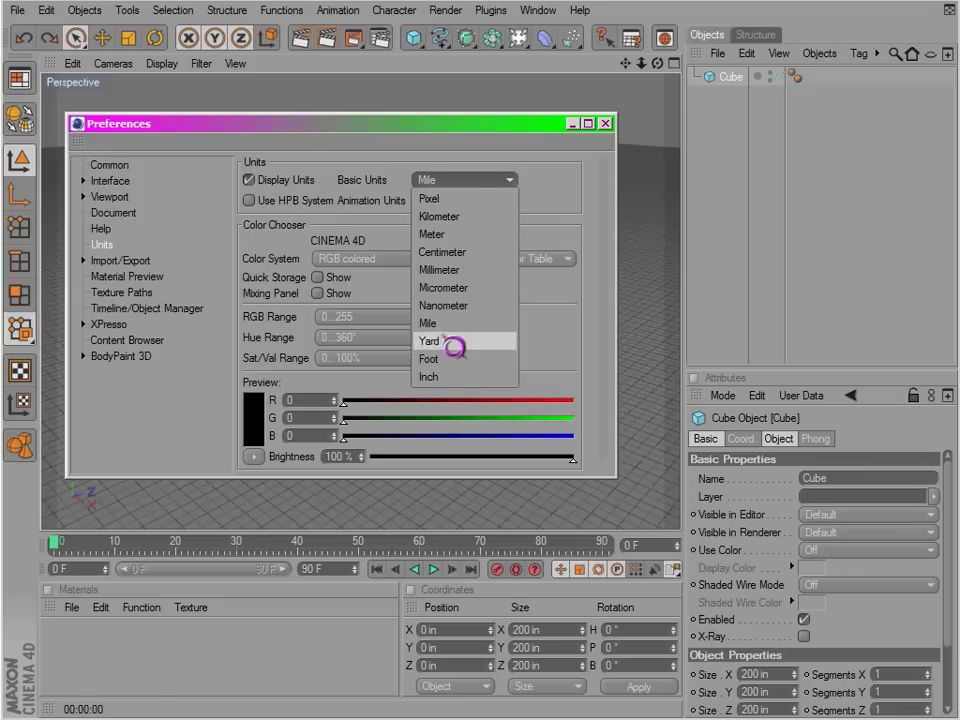
left_click(450, 380)
mouse_move(377, 129)
left_mouse_down()
mouse_move(392, 154)
mouse_move(387, 137)
left_mouse_up()
left_click(537, 630)
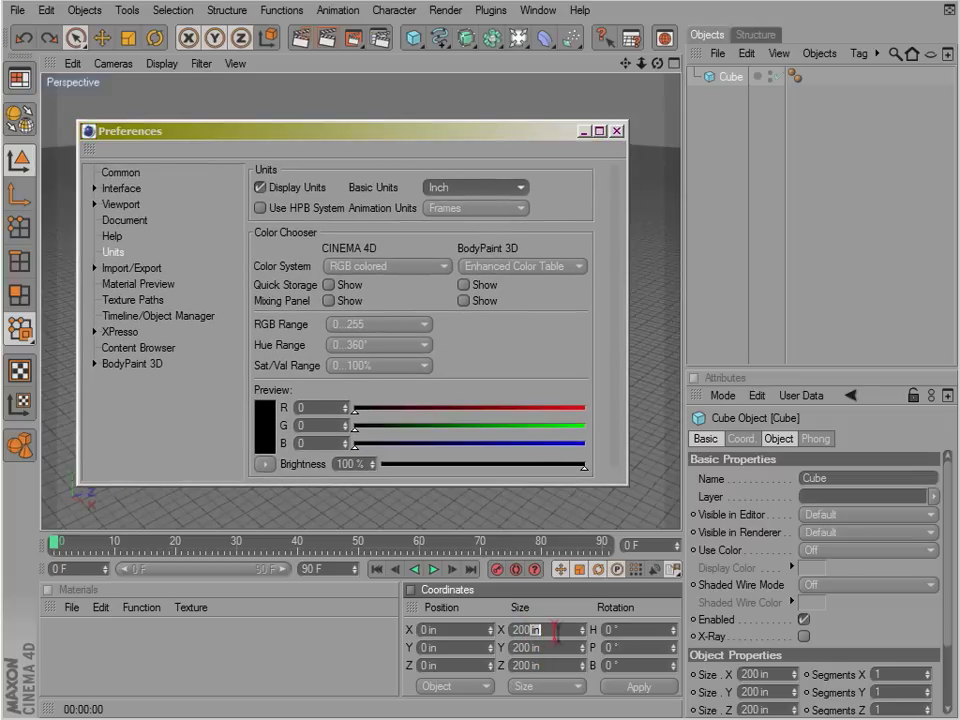
left_click(457, 189)
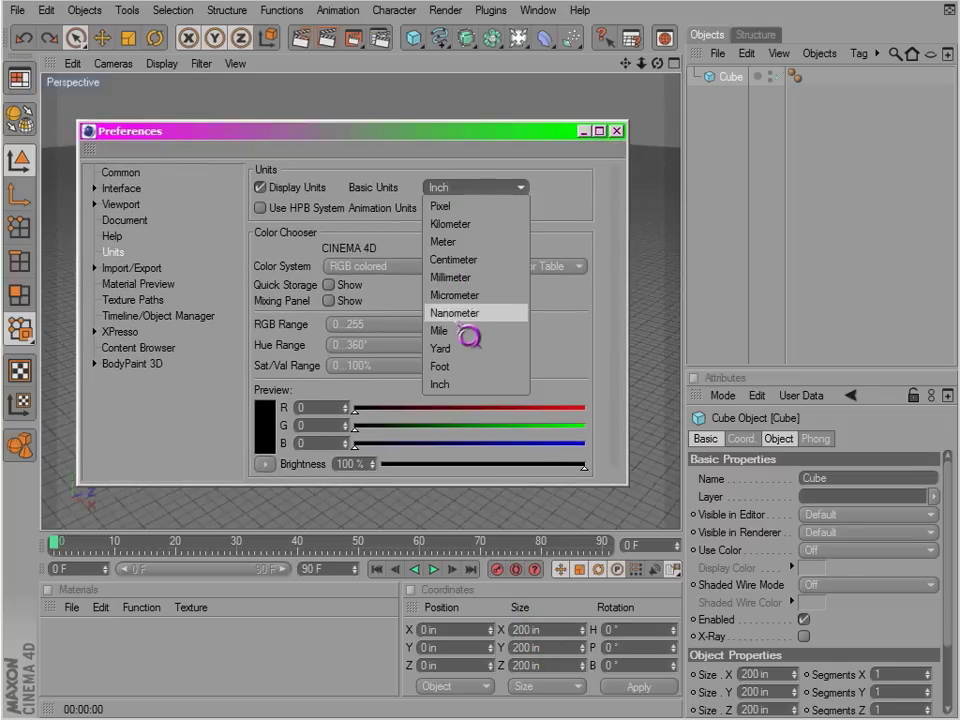
left_click(485, 192)
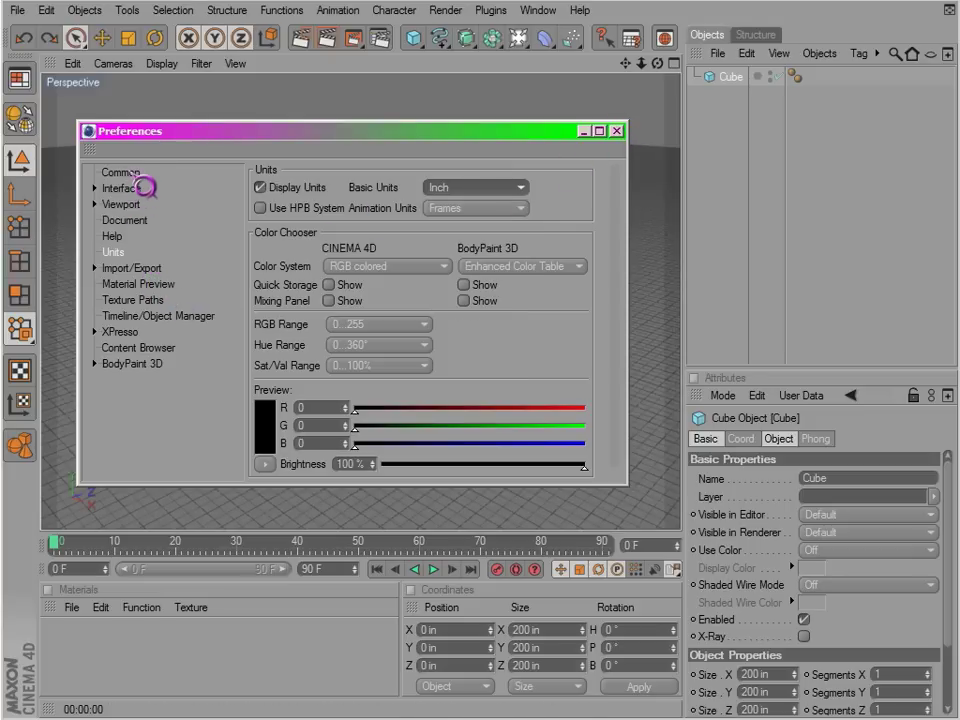
Step: In the Viewport Colors preferences, select the Grid element and switch its colour chooser to Enhanced Color Table
left_click(143, 188)
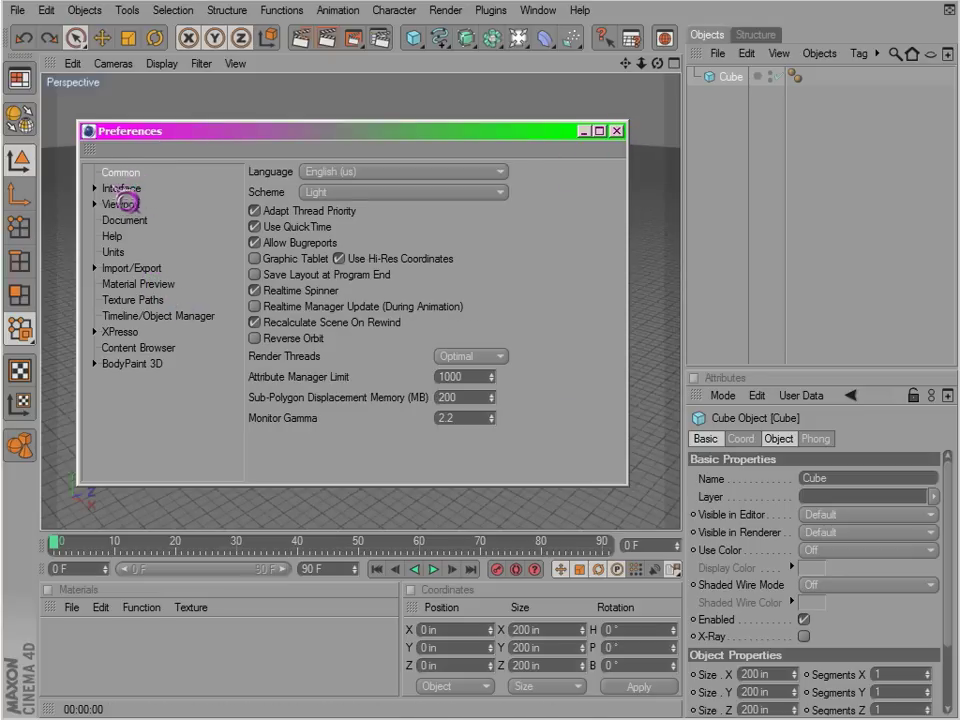
left_click(96, 204)
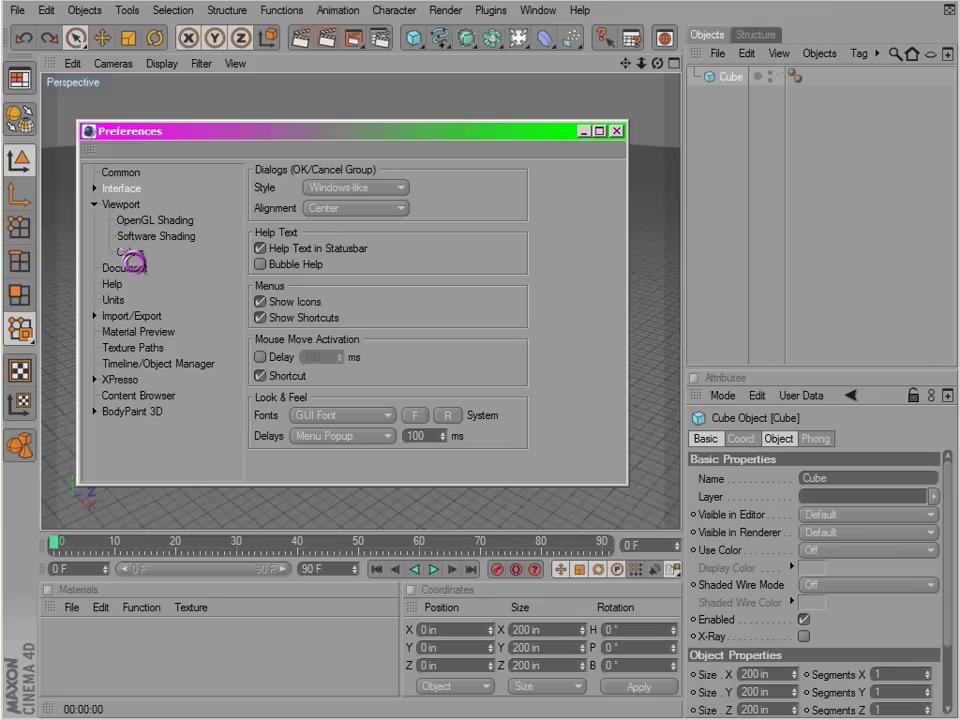
left_click(128, 253)
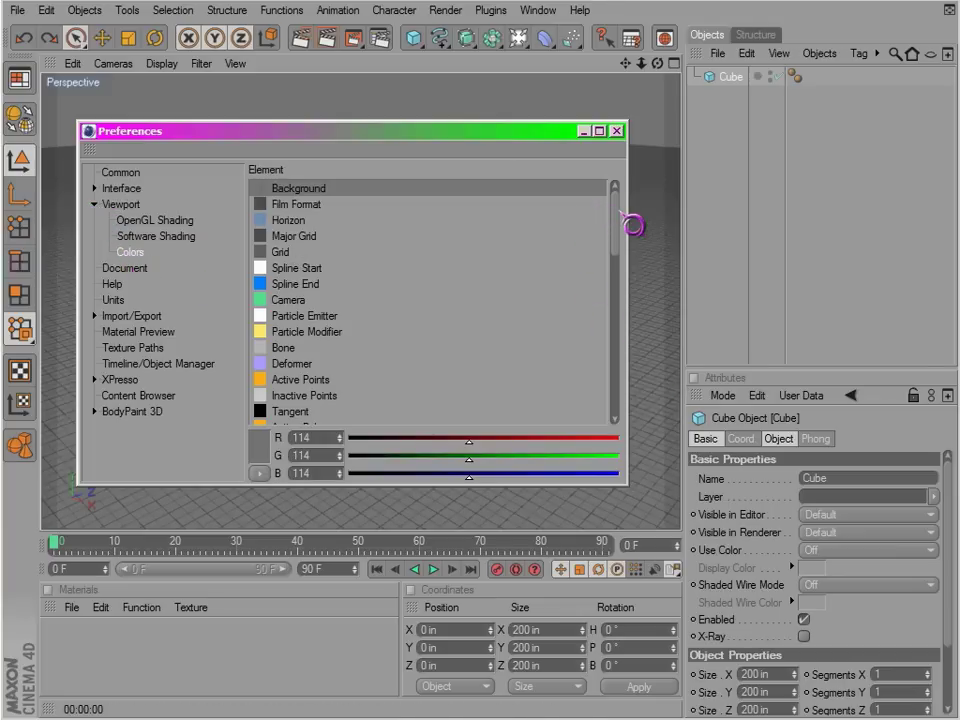
left_click(300, 237)
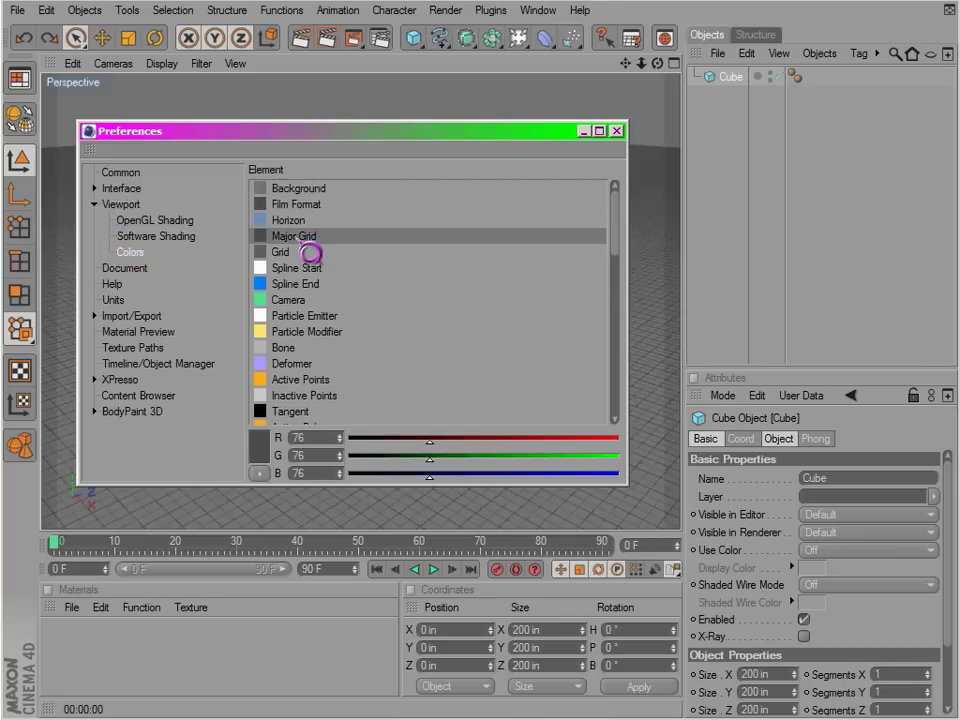
left_click(285, 253)
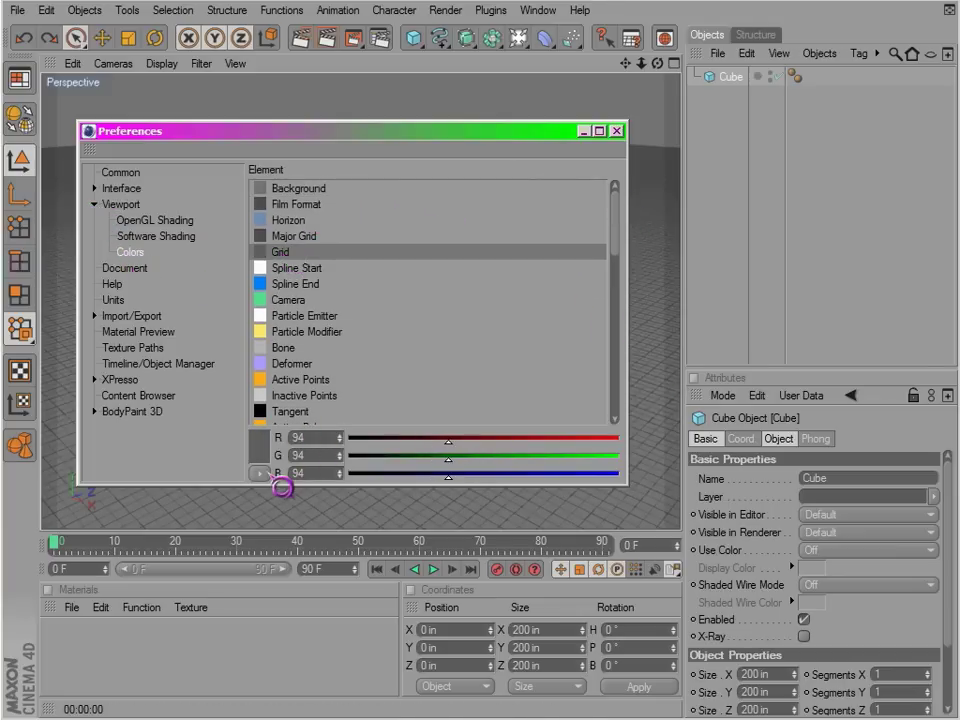
left_click(260, 474)
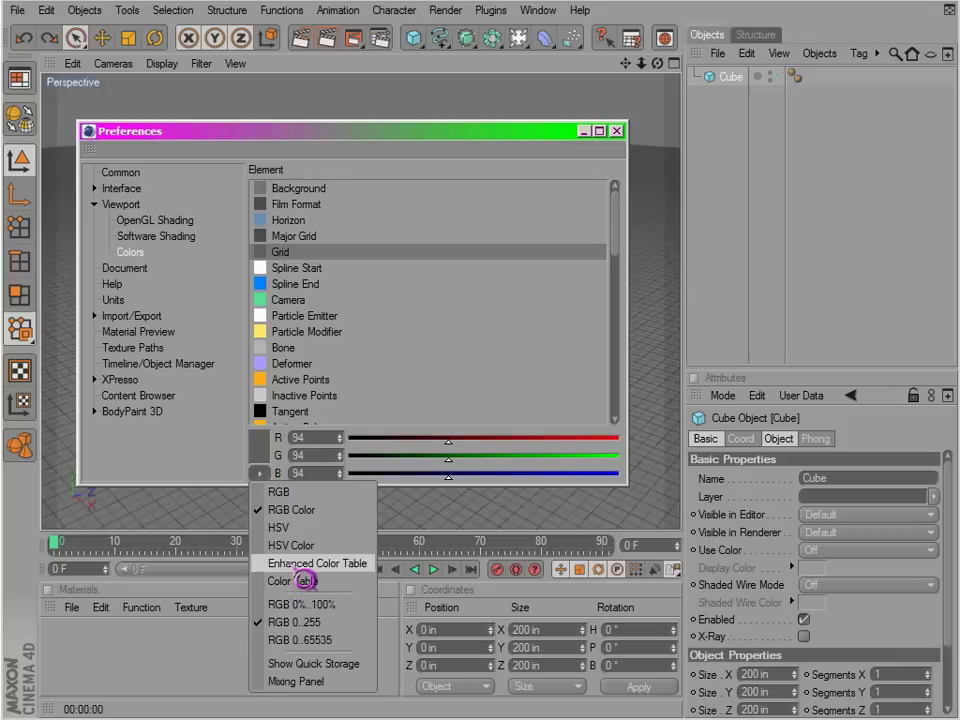
left_click(302, 581)
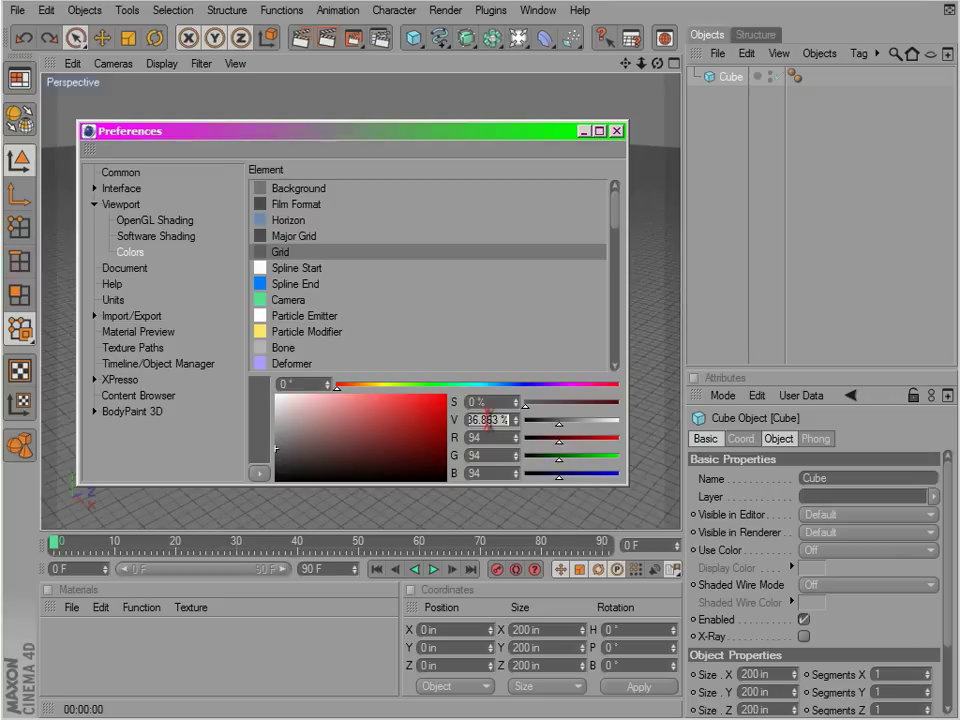
Step: Recolour the viewport grid green with hue 106°, saturation 66.12 % and value 61.29 %
left_click(418, 385)
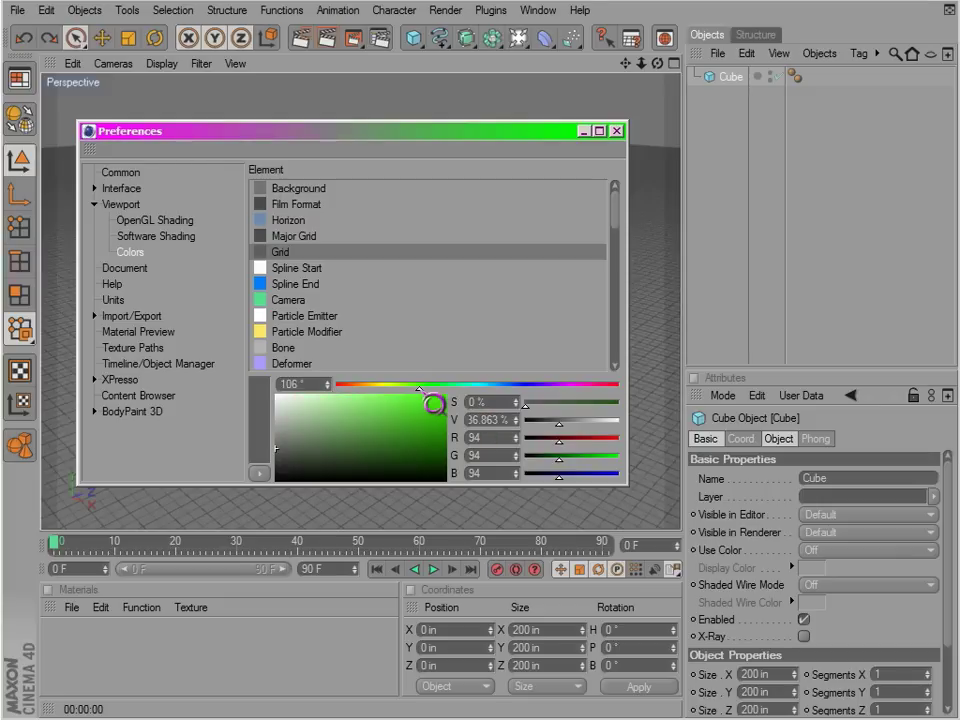
left_click(386, 427)
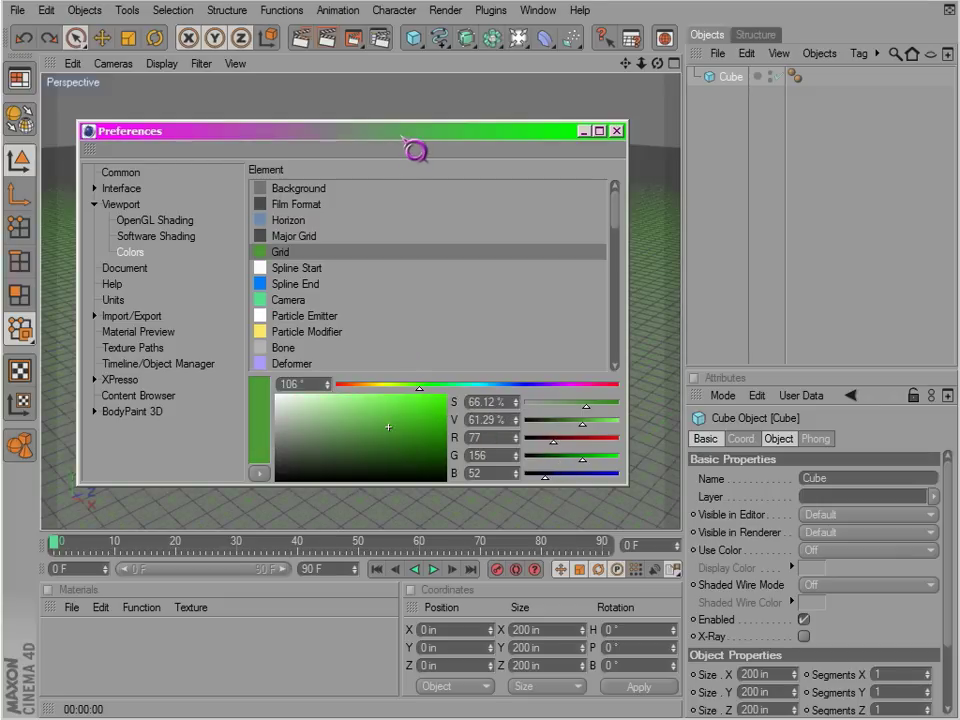
mouse_move(402, 136)
left_mouse_down()
mouse_move(420, 551)
mouse_move(422, 222)
mouse_move(410, 131)
left_mouse_up()
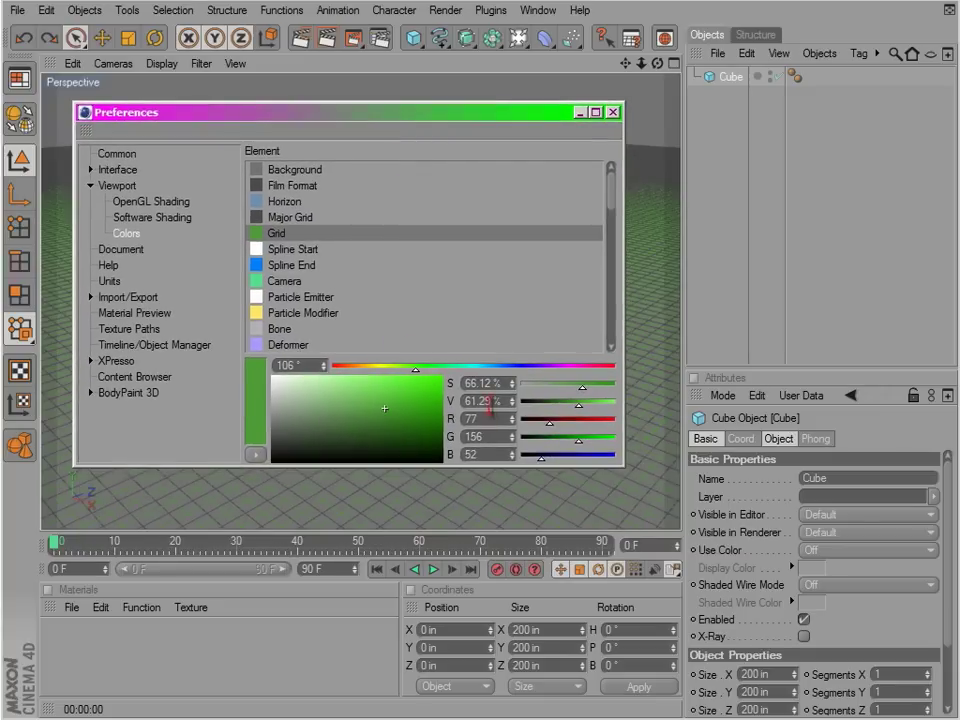
Step: Turn the grid colour back to grey by zeroing its red, green and blue, and set its value to 36.863 %
left_click_drag(503, 400, 401, 401)
type("36.863 %")
left_click(483, 417)
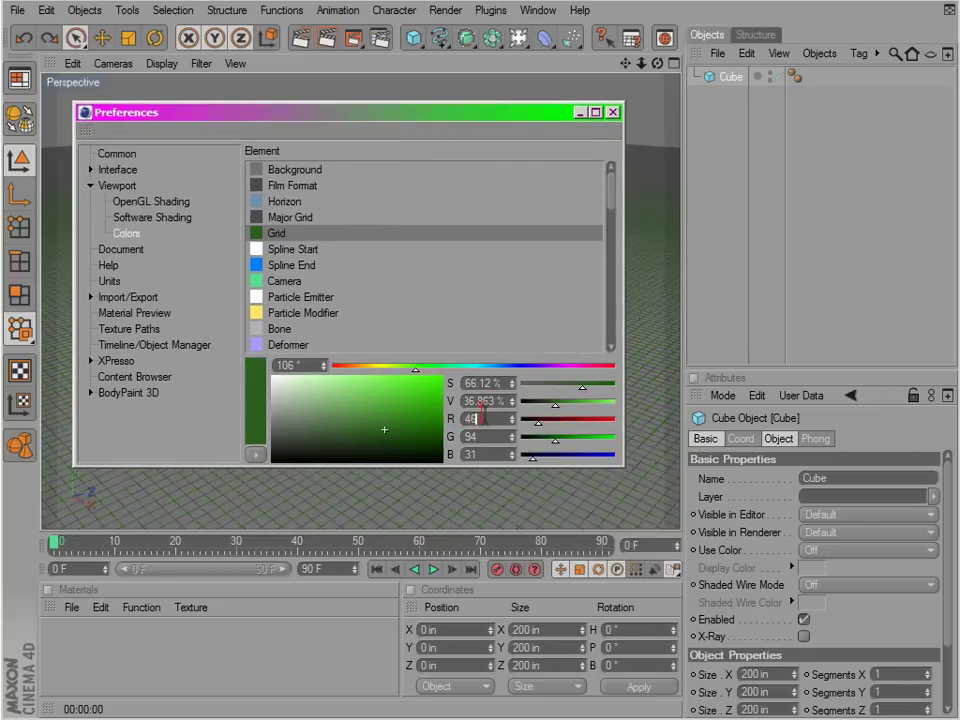
left_click_drag(532, 422, 521, 458)
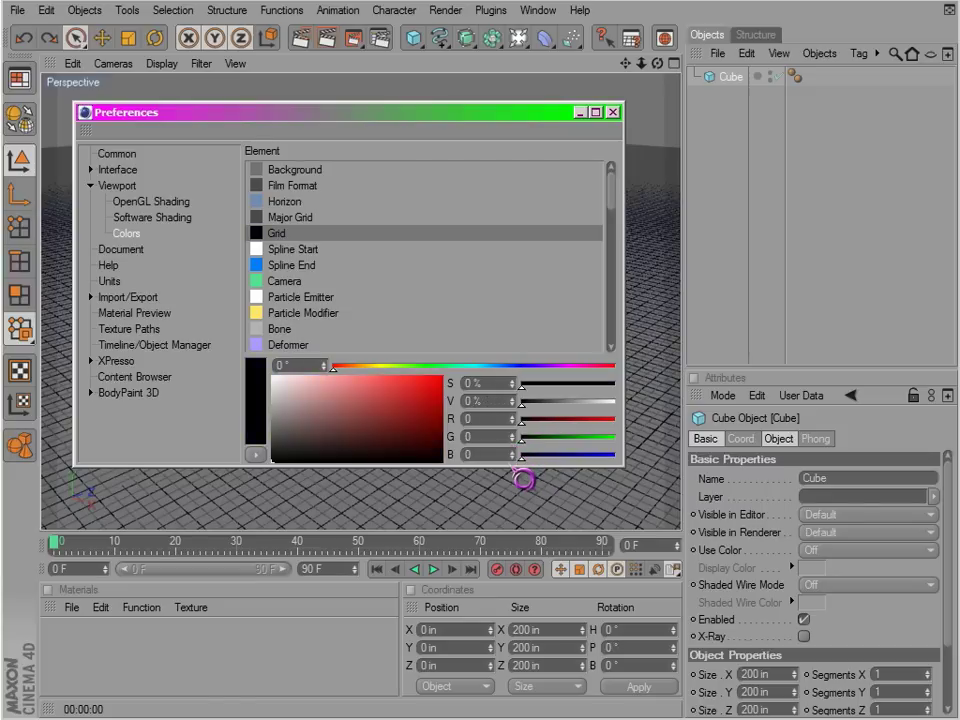
type("36.863")
left_click(483, 418)
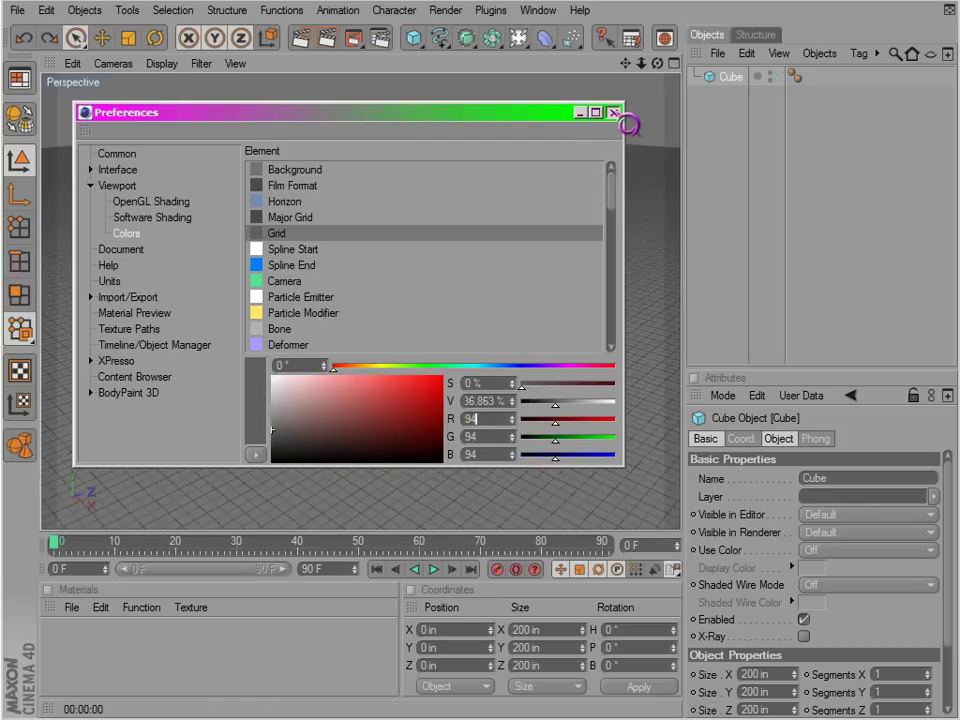
Step: Close the preferences and undo the cube's creation to empty the scene
left_click(613, 113)
left_click(458, 233)
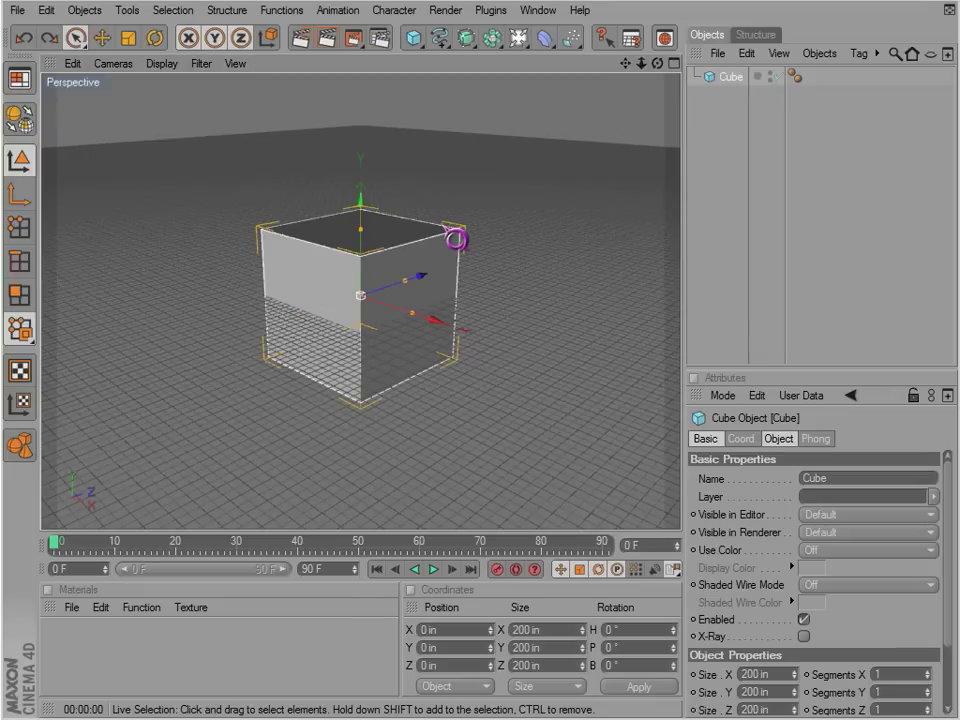
key("ctrl+z")
key("ctrl+z")
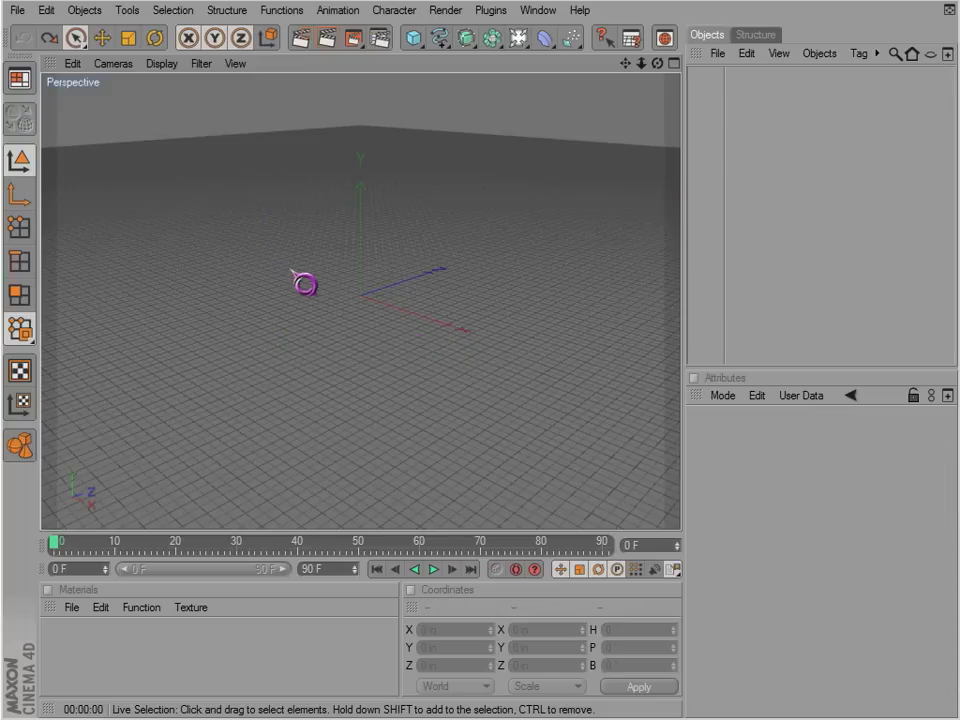
Step: Look at the context commands offered in the viewport while the scene is empty
right_click_drag(300, 283, 313, 261, "alt")
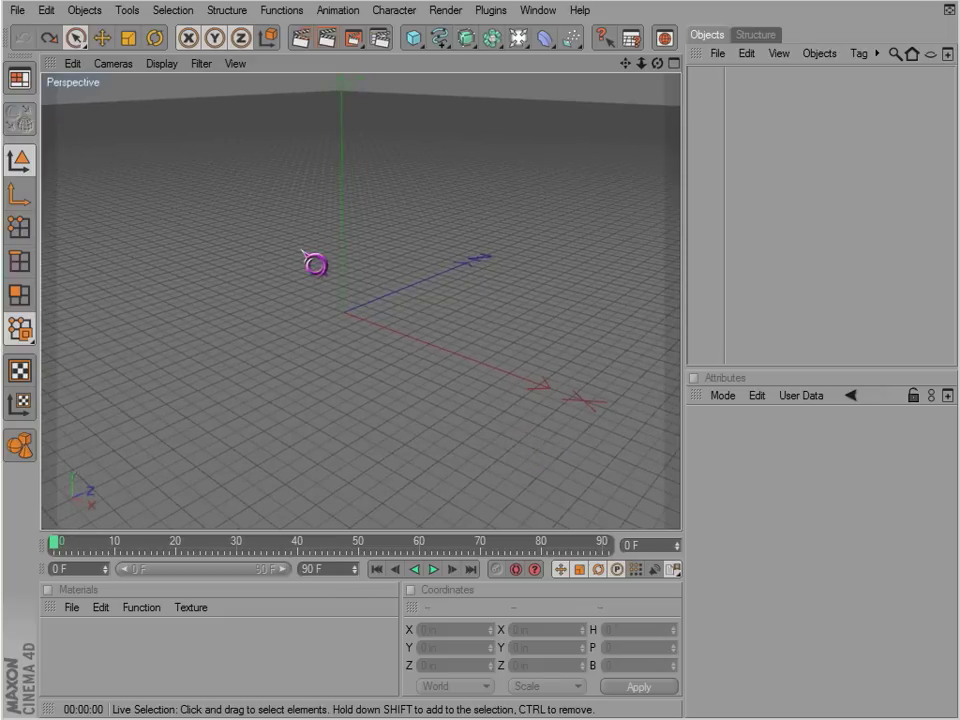
right_click(313, 257)
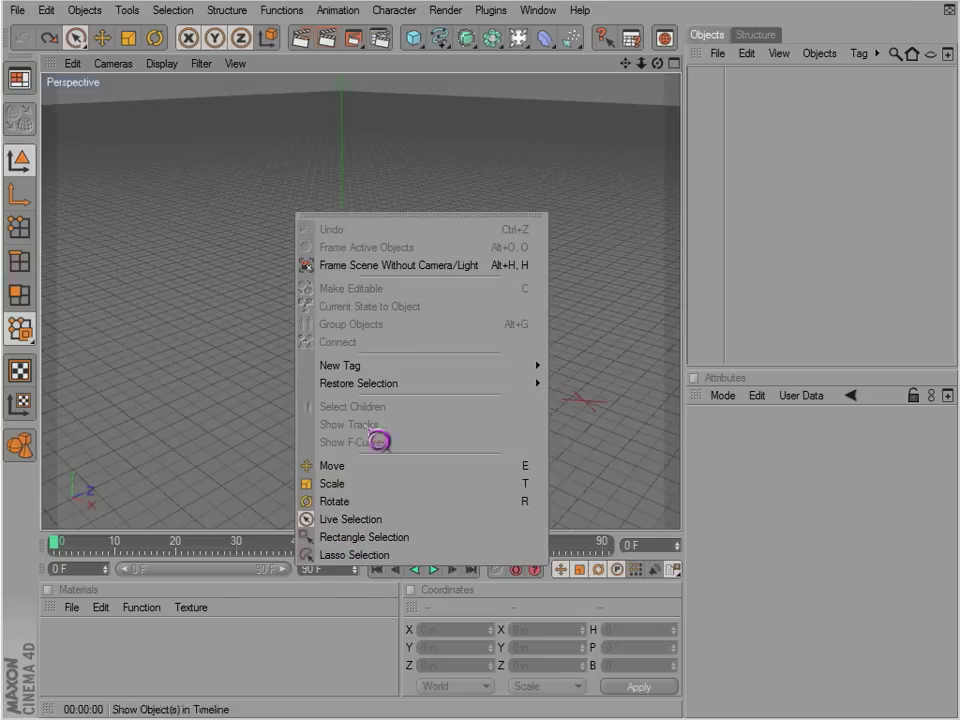
left_click(332, 265)
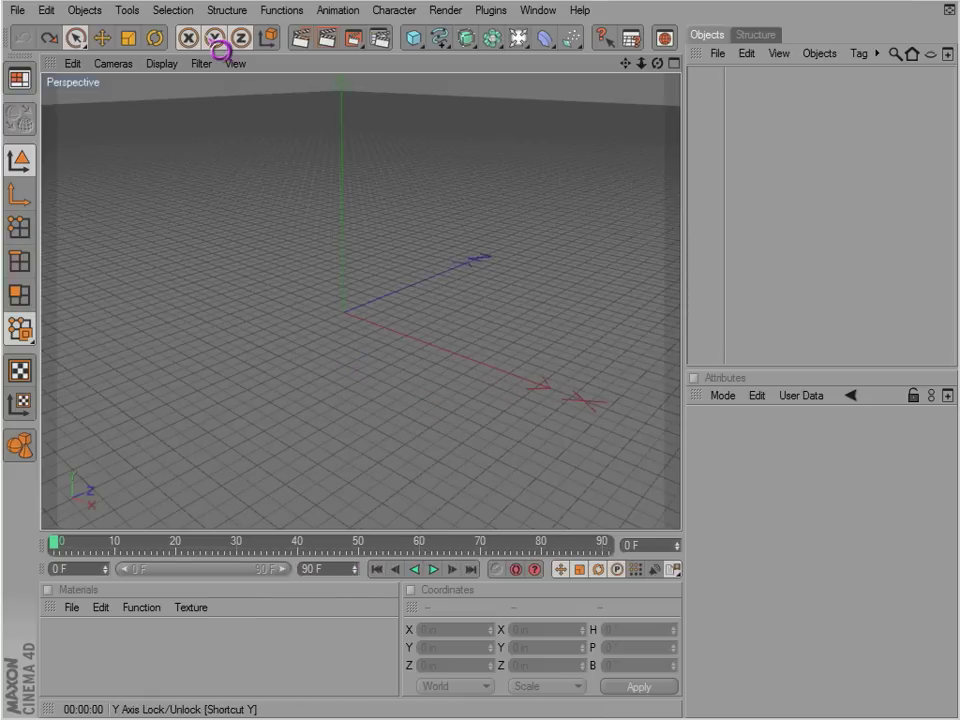
Step: Add a cube, make it editable and select the polygon on its lighter visible side
left_click(414, 40)
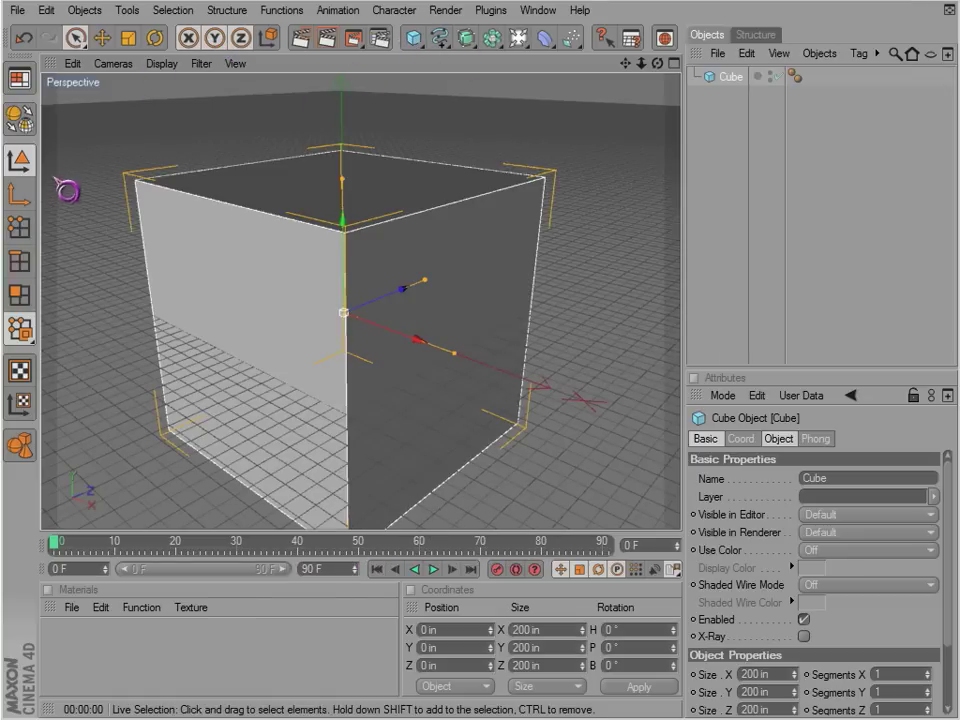
left_click(22, 118)
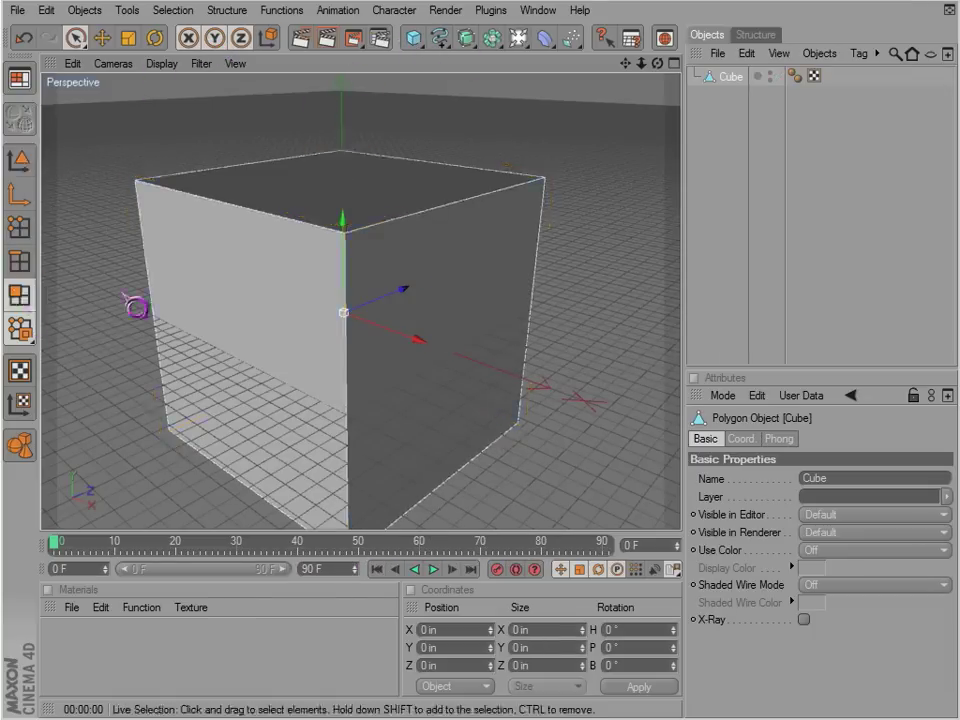
left_click(300, 288)
Step: Look through the context commands offered for the cube's selected polygon, then deselect it
right_click(297, 300)
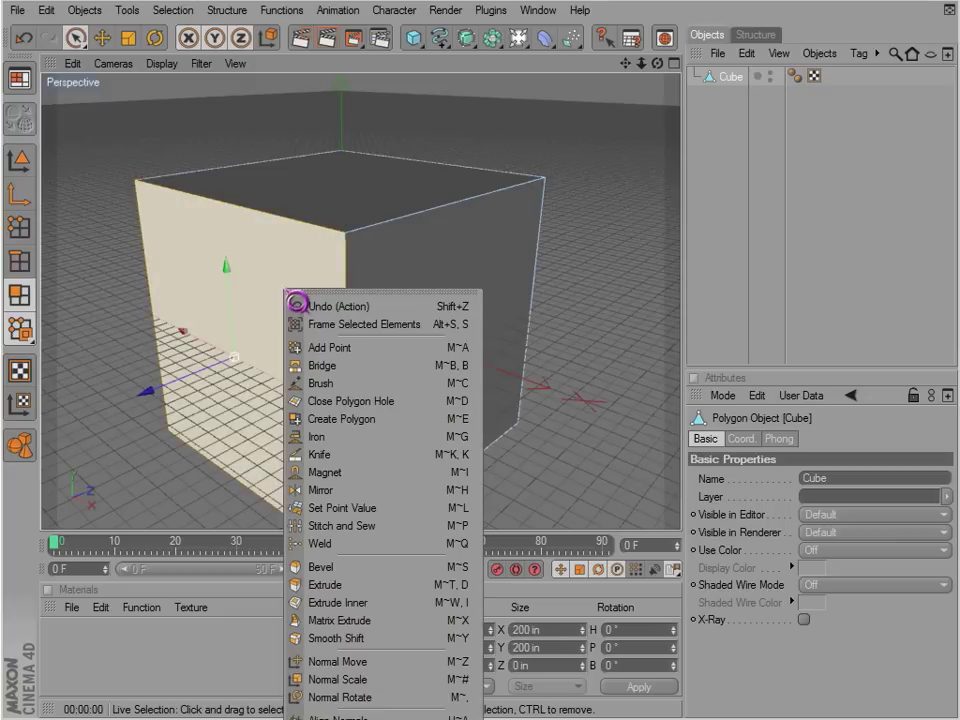
right_click(256, 128)
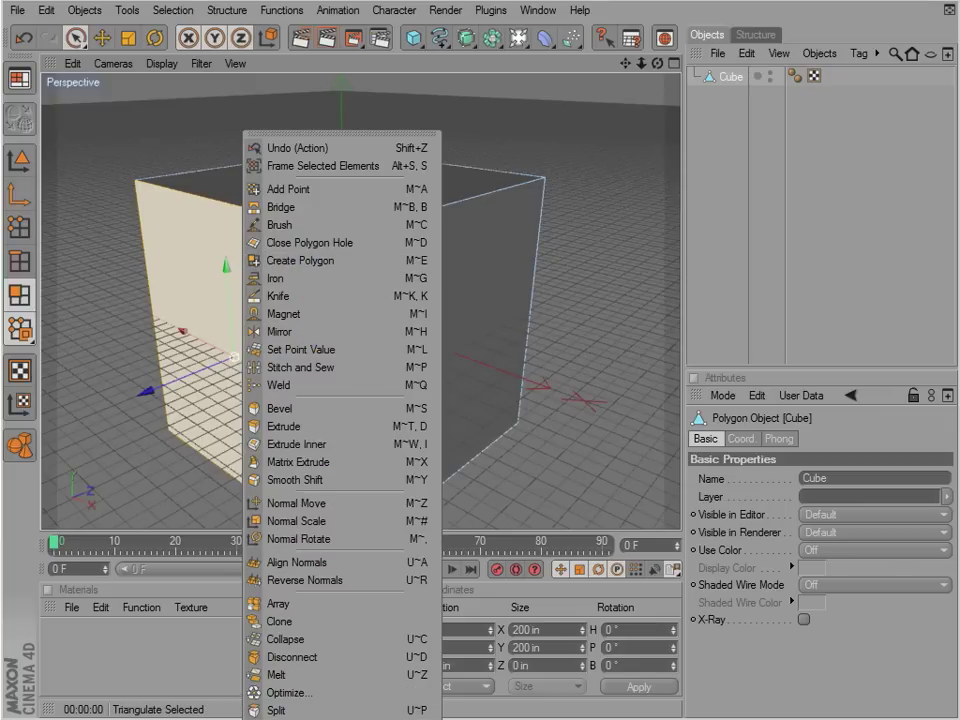
key("Escape")
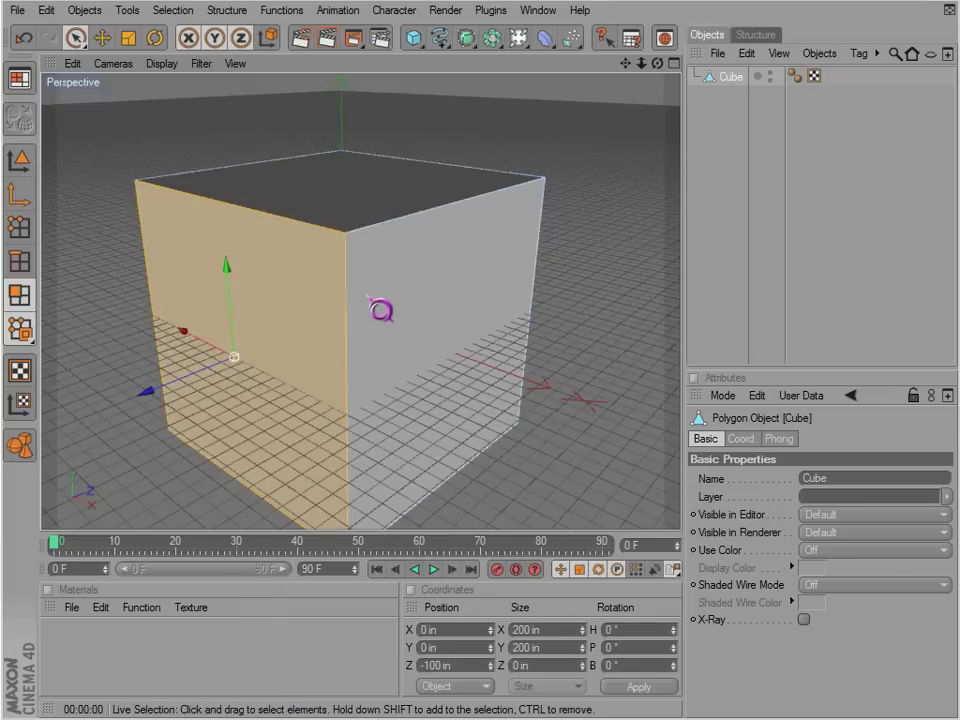
right_click(327, 101)
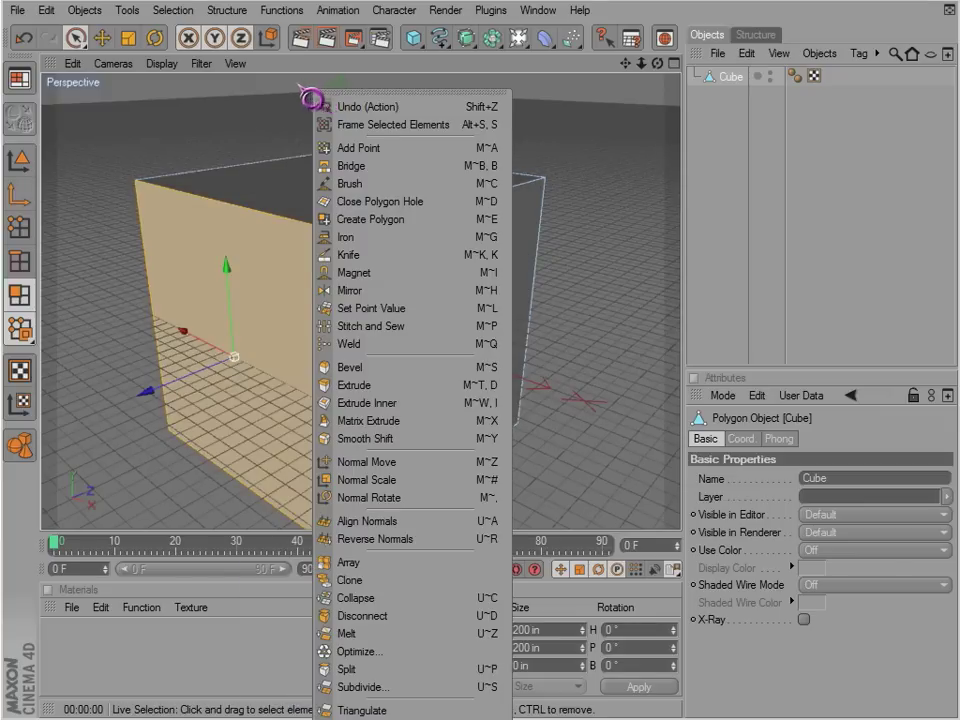
right_click(298, 89)
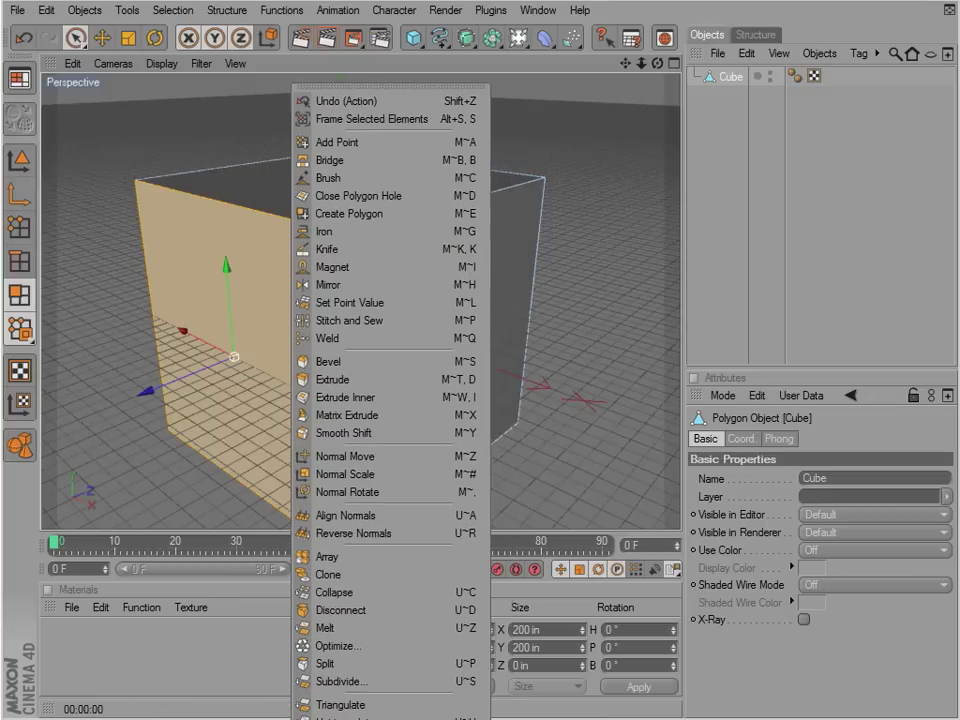
left_click(238, 403)
left_click(130, 140)
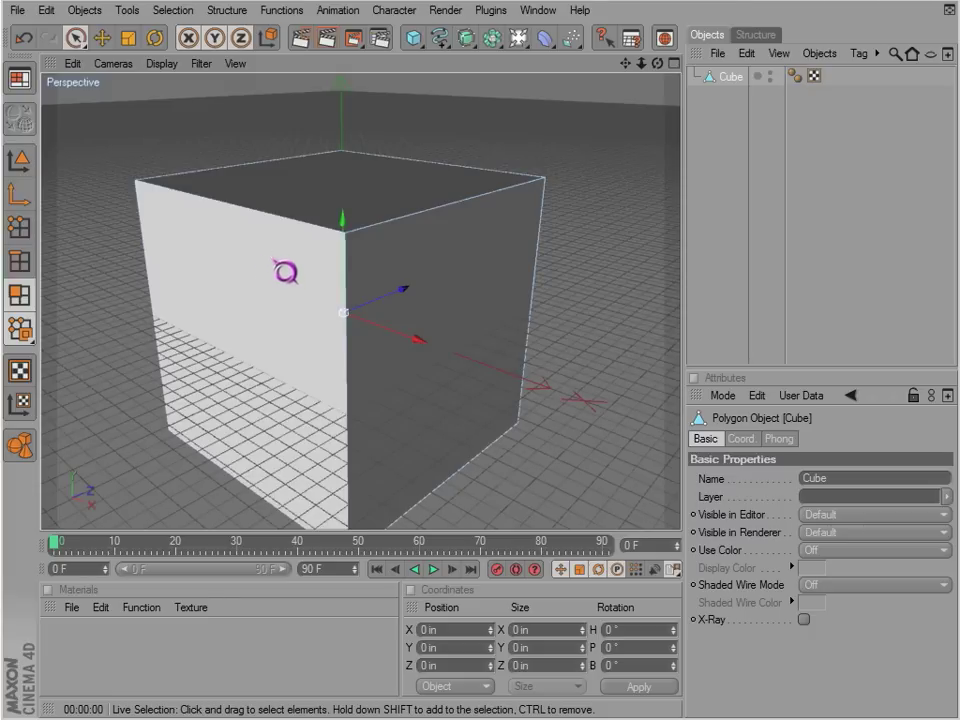
Step: Examine the radial command overlay in the viewport, including its Tools and Plugins groups
key("v")
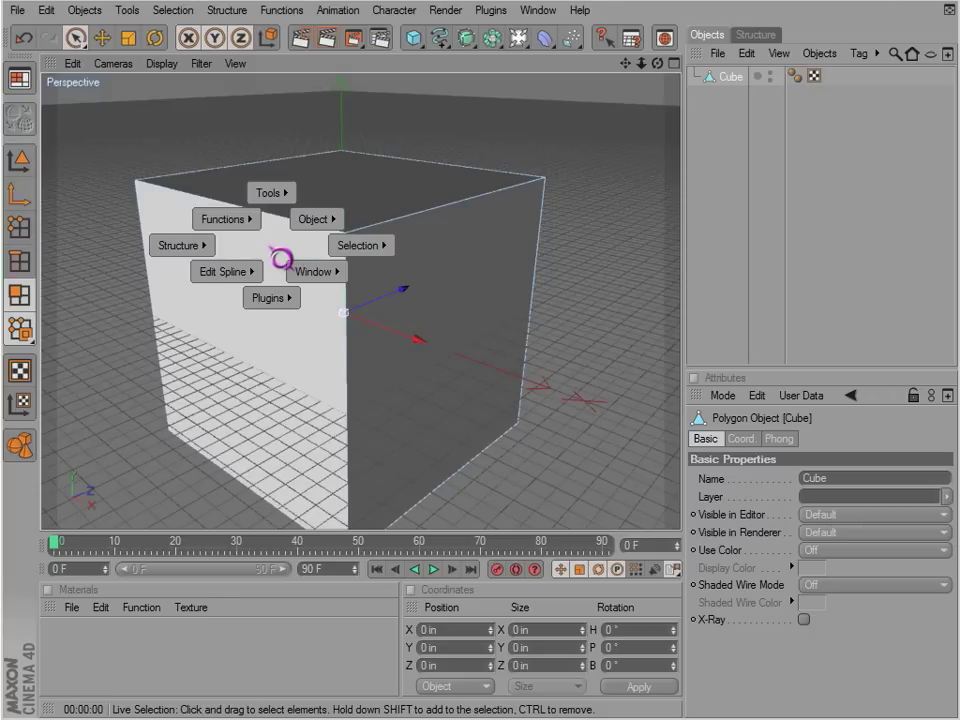
key("v")
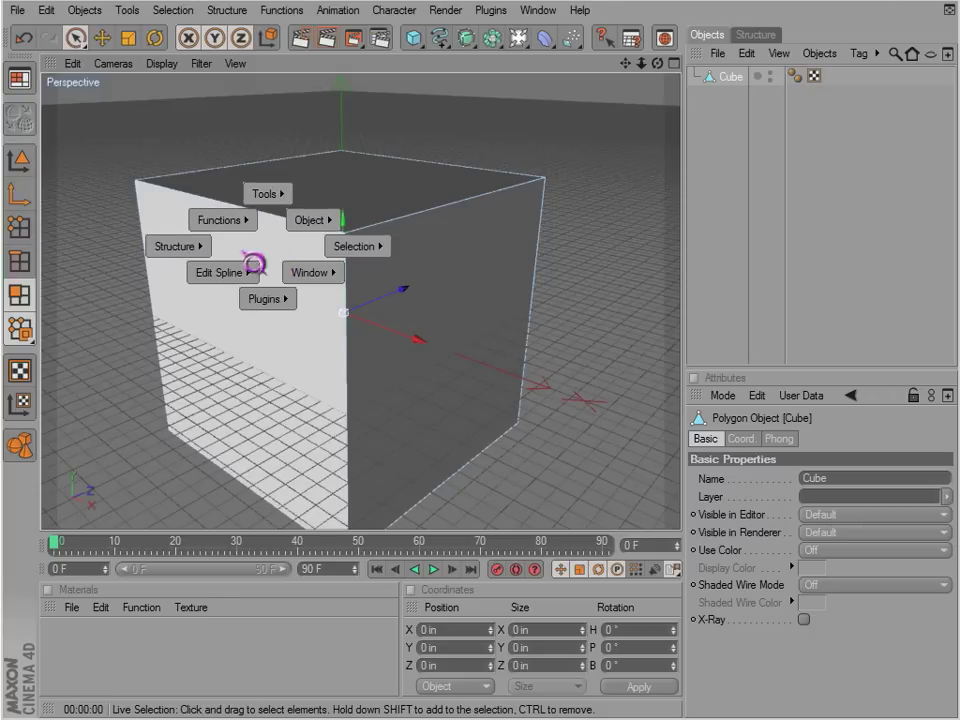
mouse_move(223, 236)
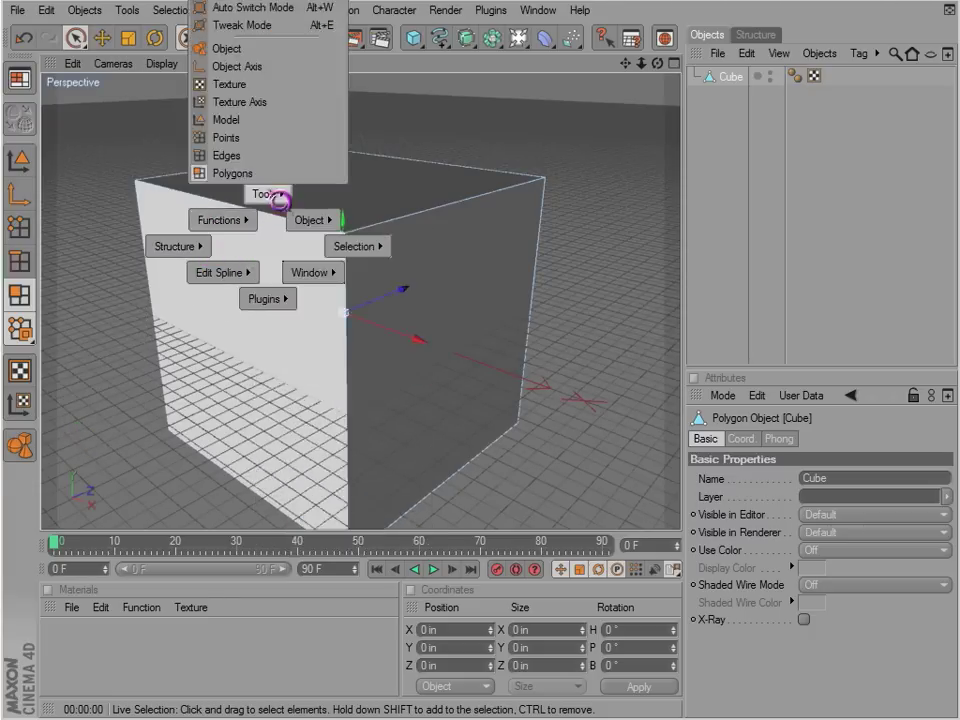
mouse_move(337, 285)
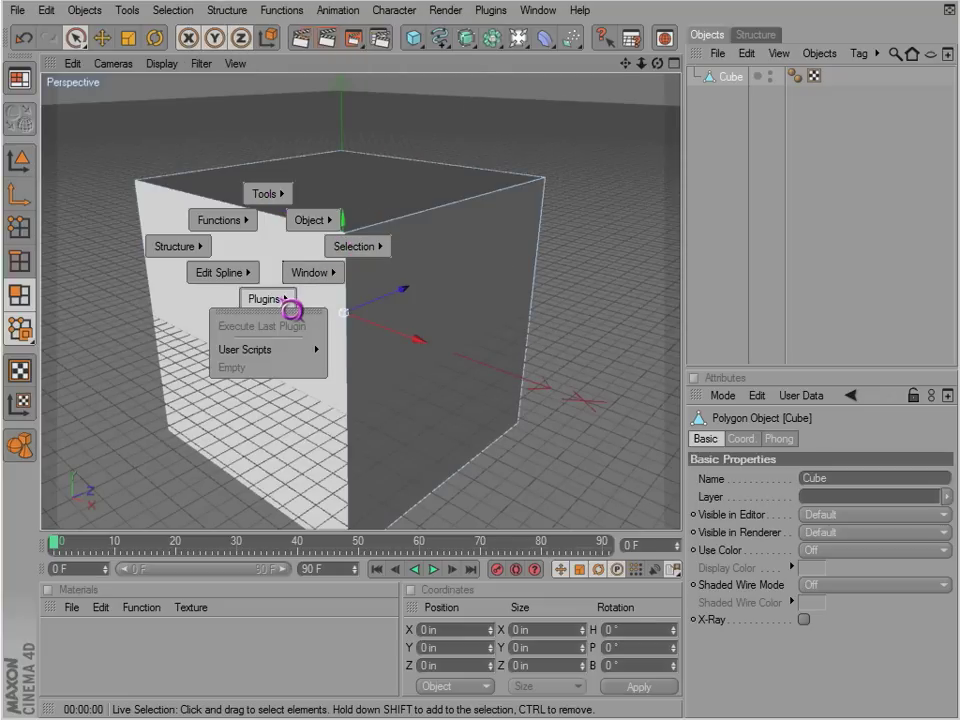
key("Escape")
key("v")
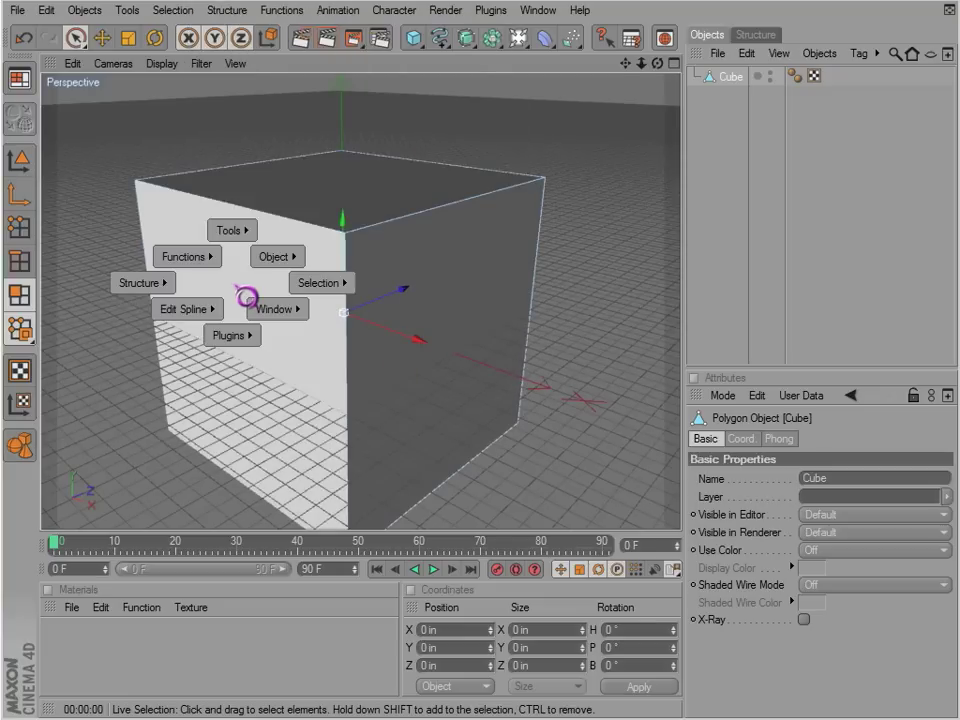
mouse_move(298, 272)
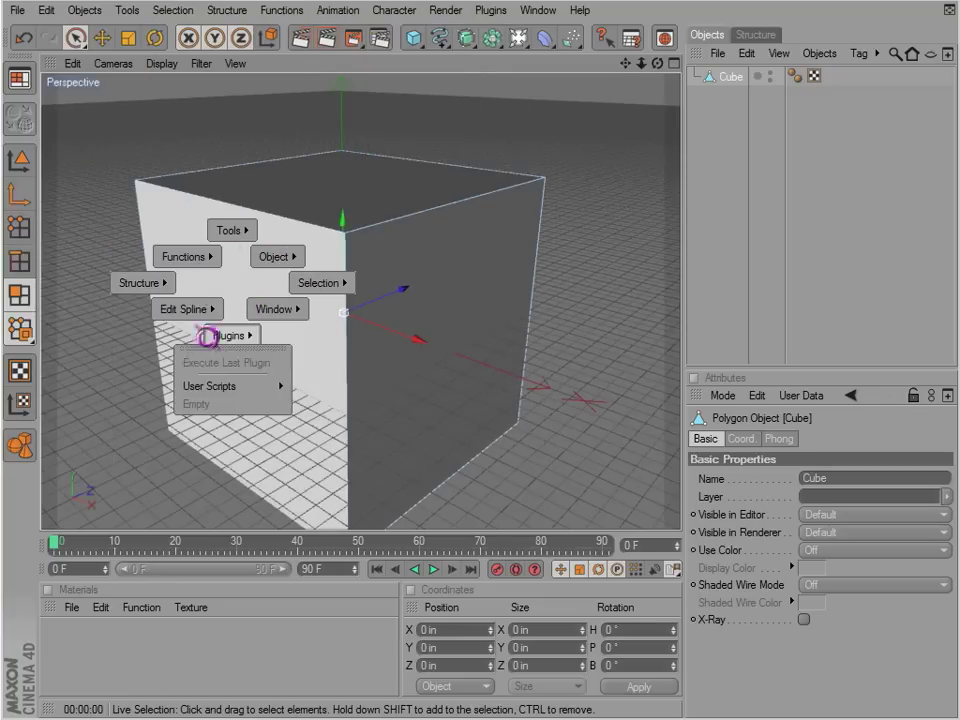
key("Escape")
Step: Look over the full lists of Tools and Functions commands available for the editable cube
left_click(136, 18)
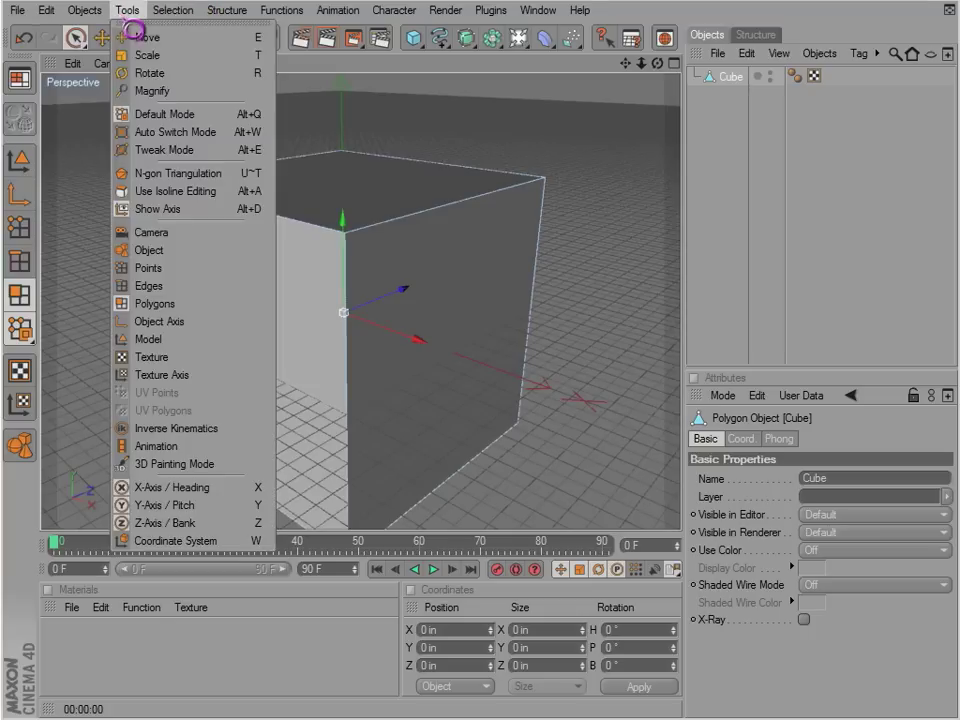
left_click(134, 18)
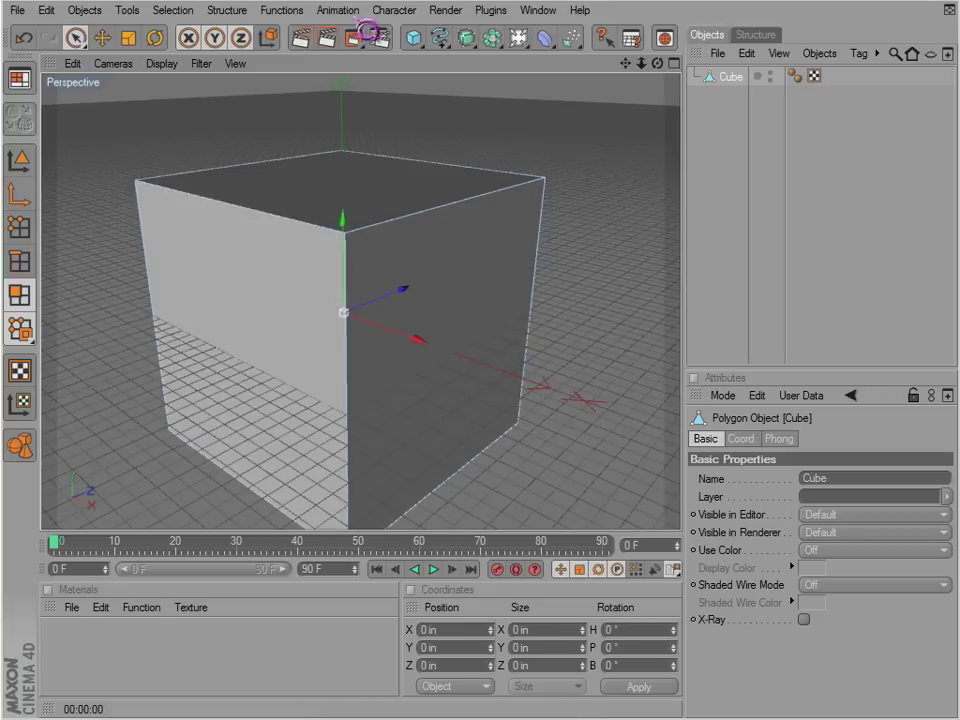
left_click(272, 12)
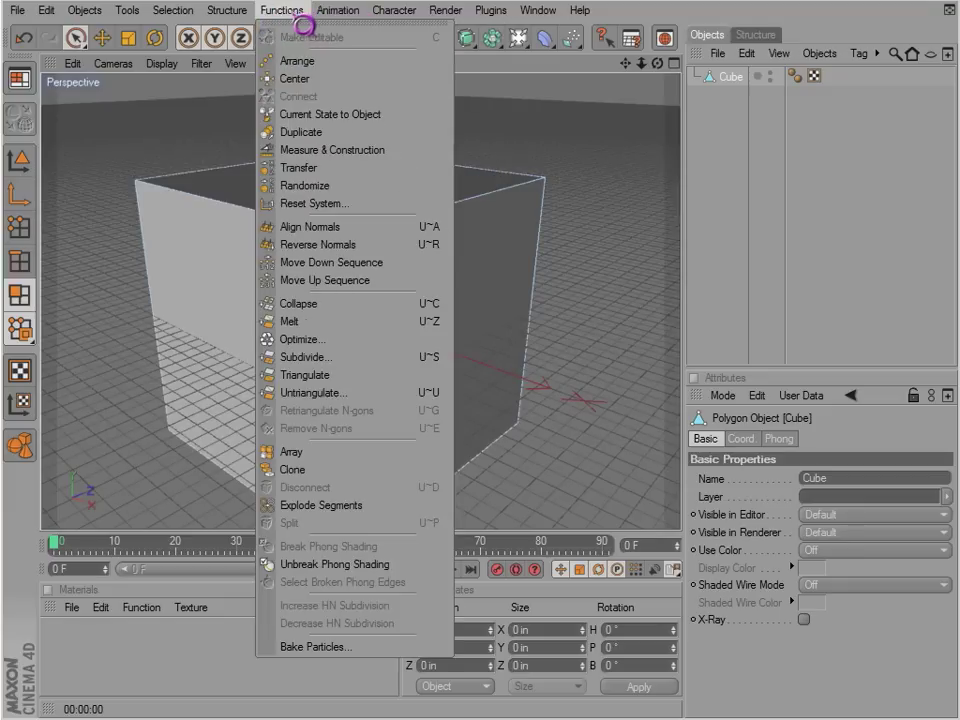
left_click(262, 14)
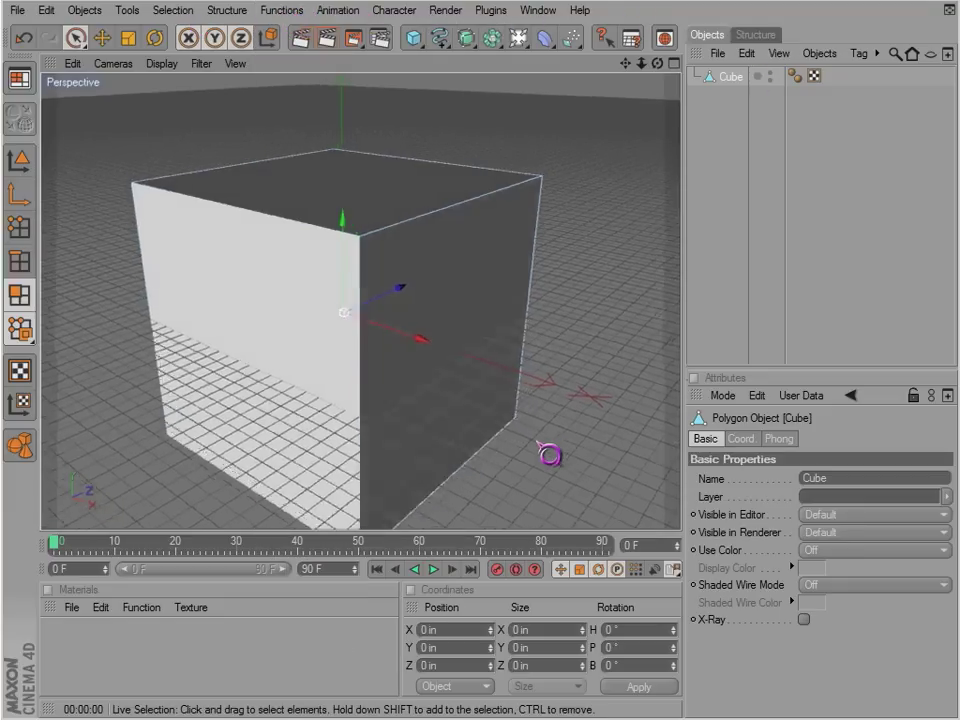
left_click_drag(411, 340, 217, 224, "alt")
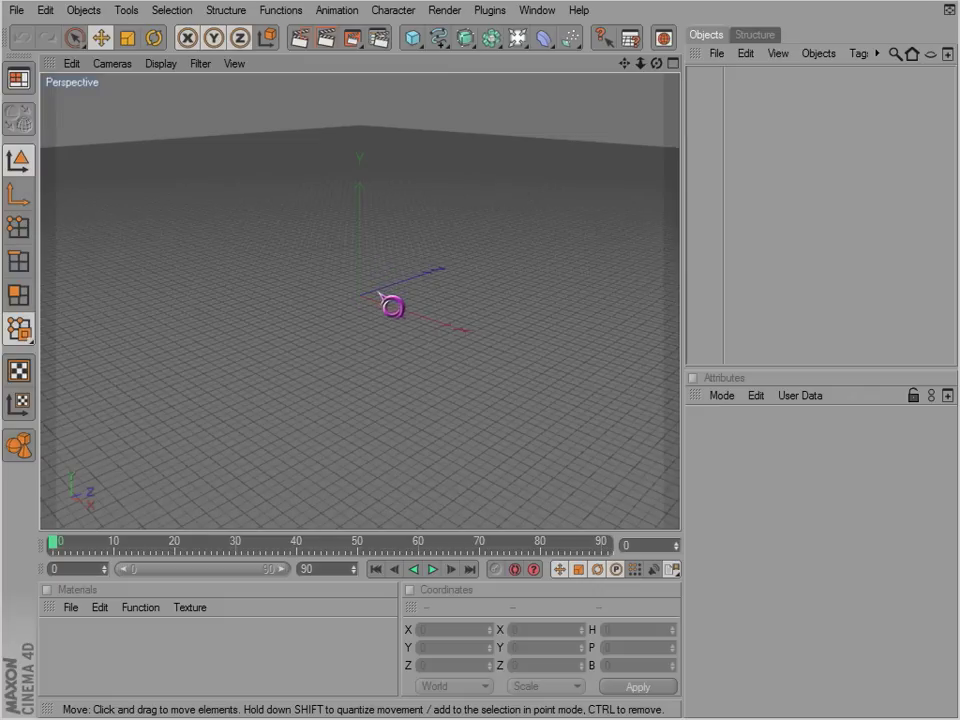
Step: Call up the radial command overlay in the empty scene, opening and closing a manager from its Window group
key("v")
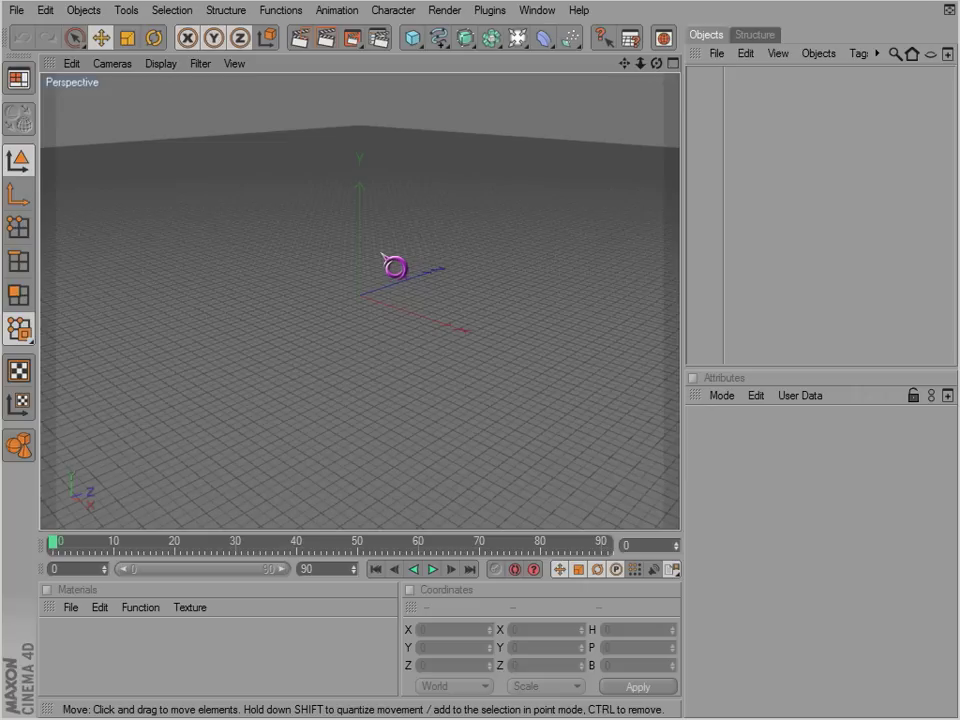
key("v")
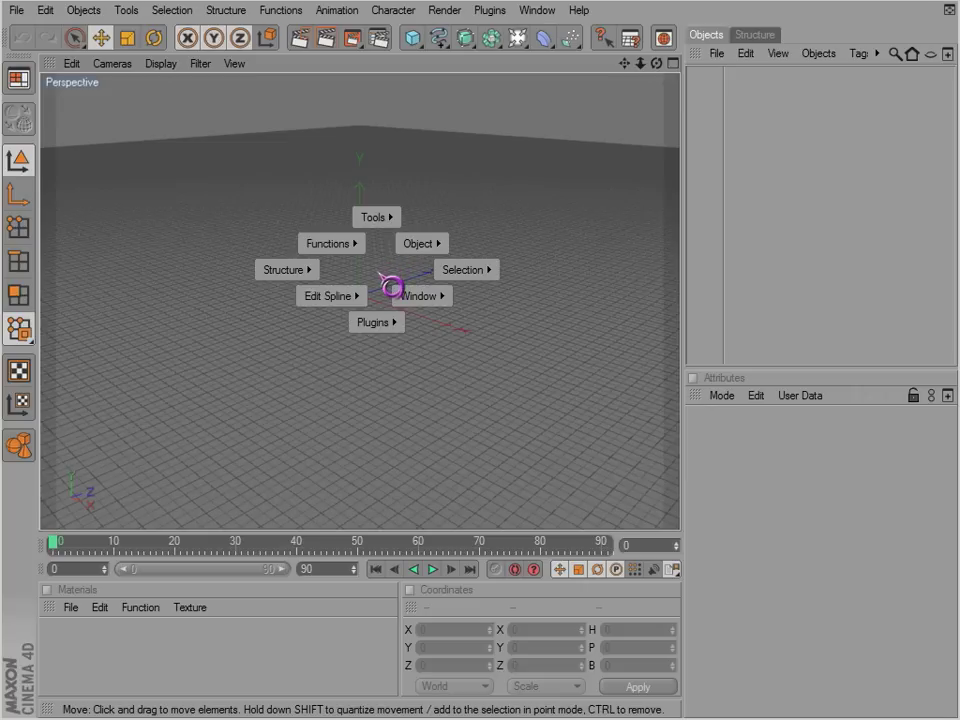
mouse_move(418, 295)
left_click(465, 358)
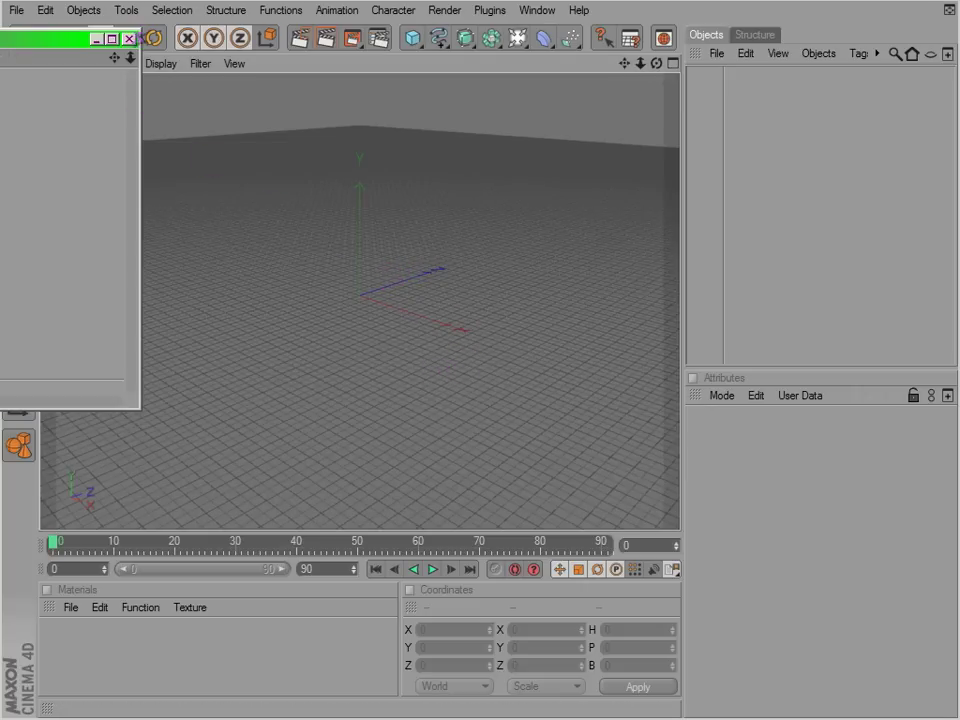
left_click(129, 39)
key("v")
key("v")
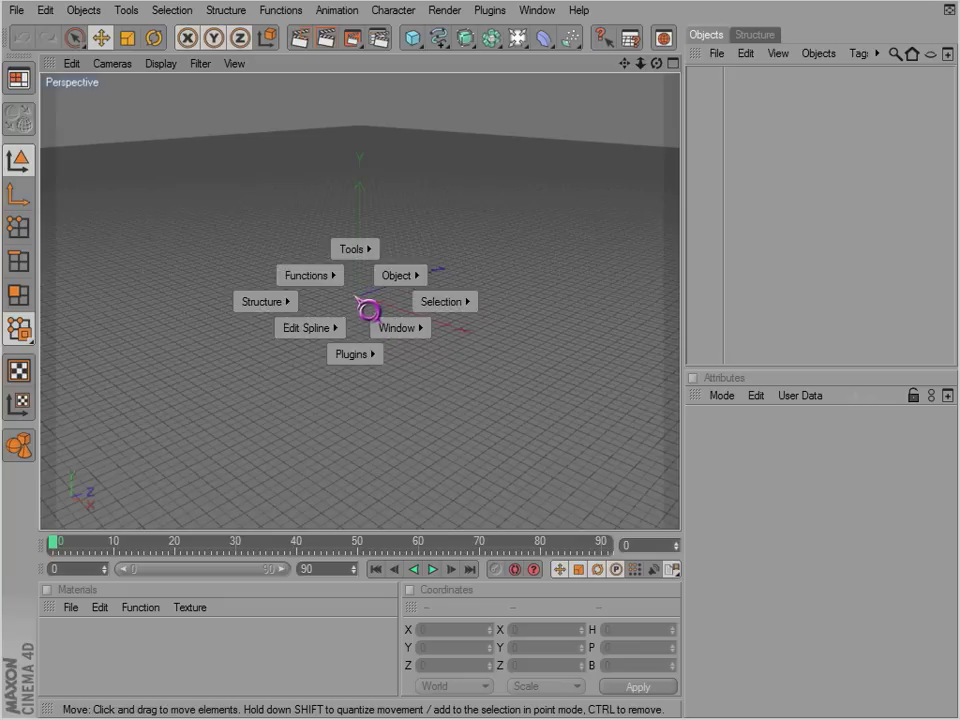
key("v")
key("v")
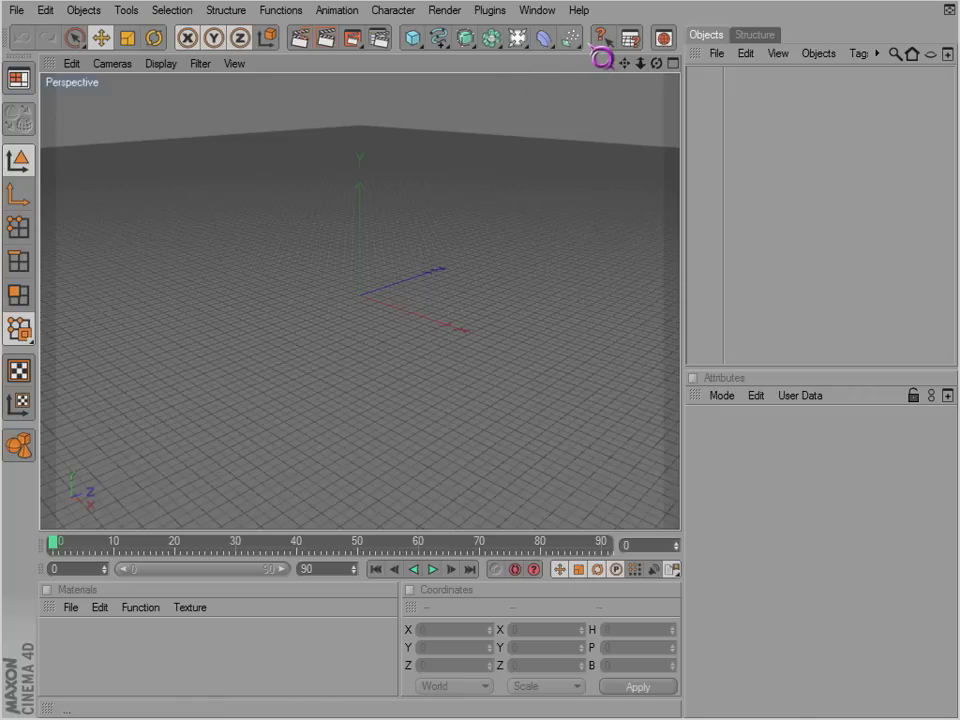
Step: Look over the viewport's window options and try toggling the Icons display of the main command palette
left_click(50, 66)
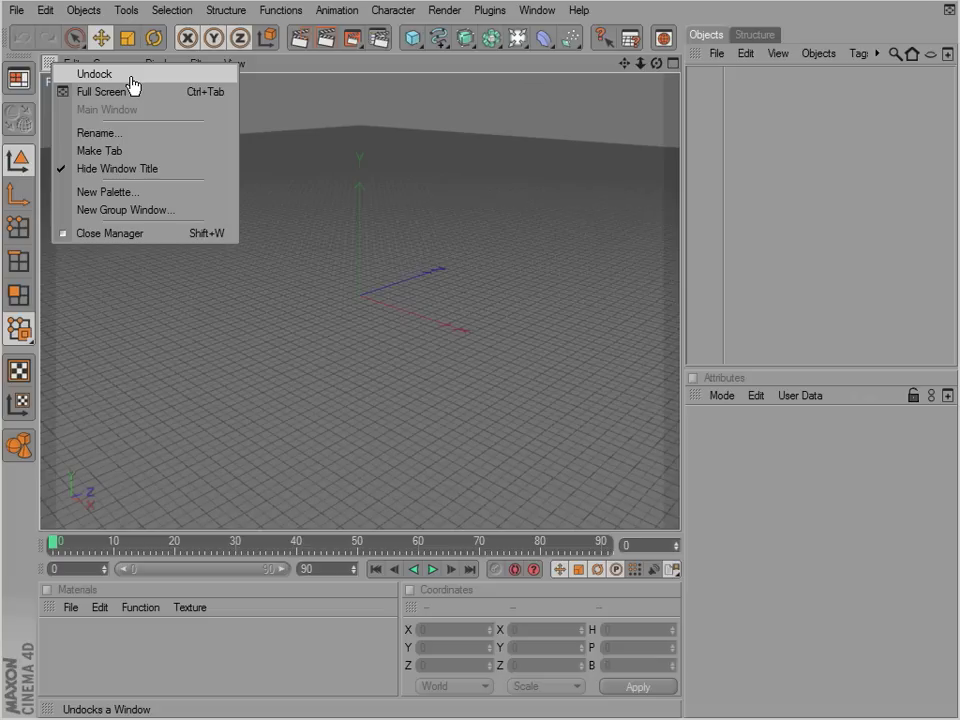
left_click(300, 78)
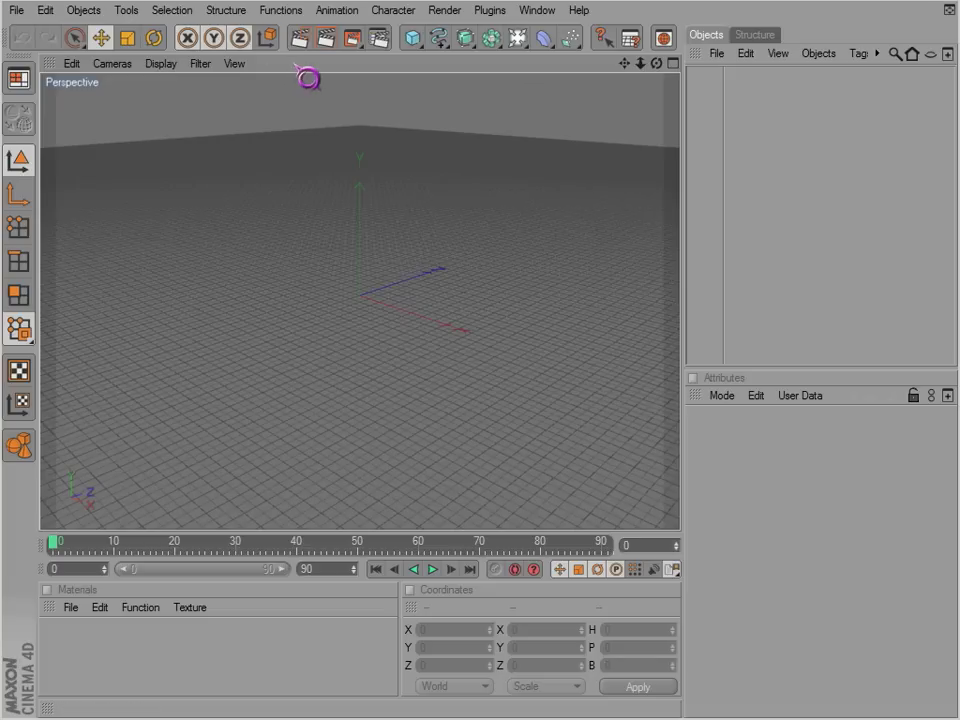
right_click(605, 48)
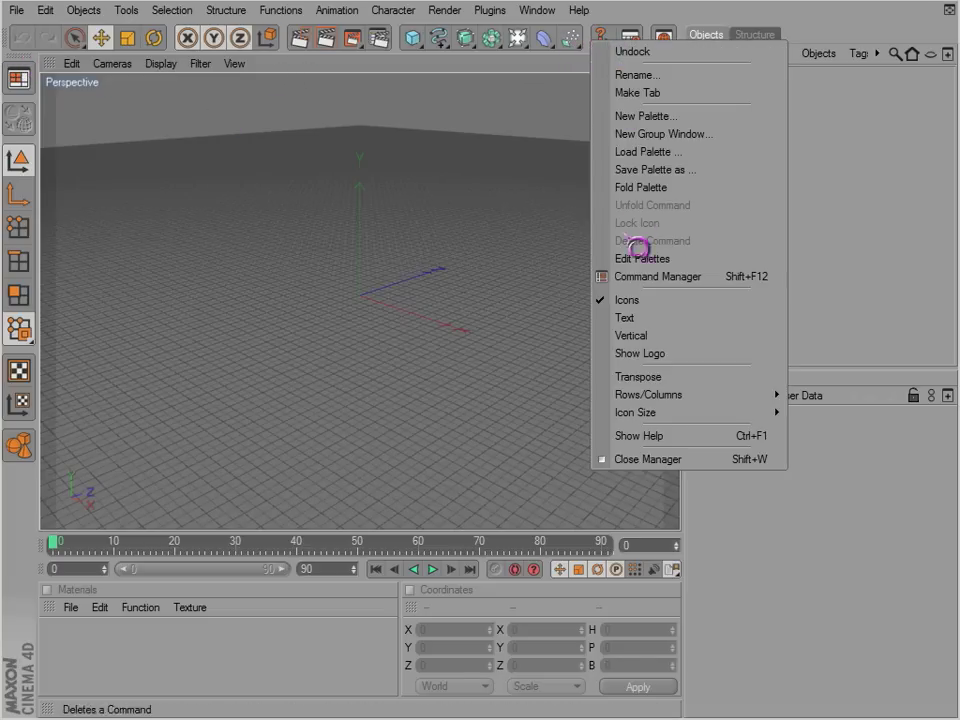
left_click(627, 300)
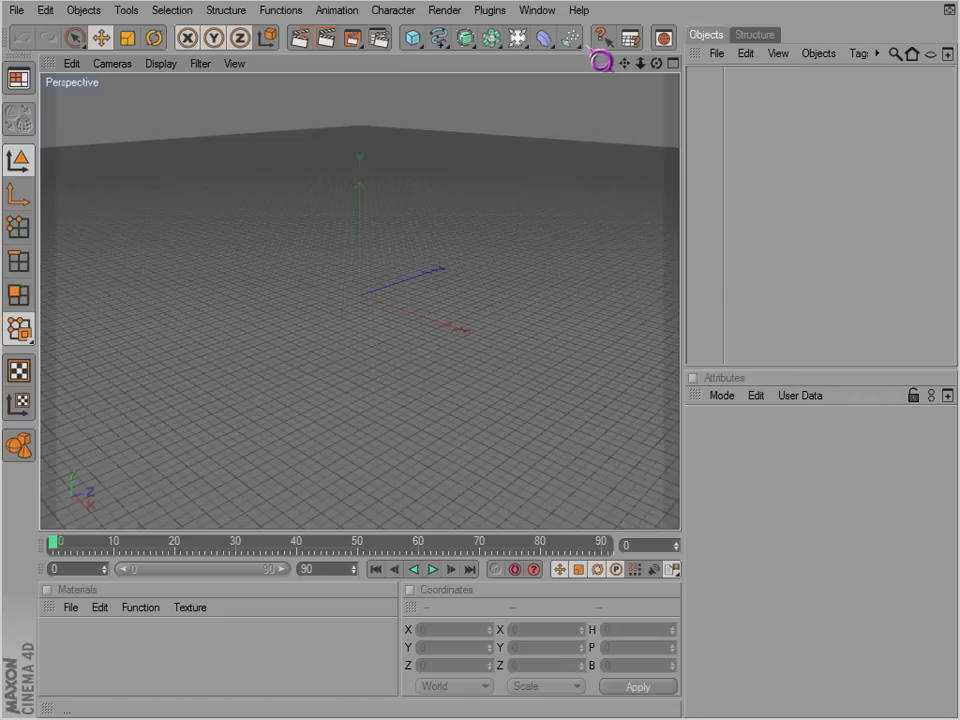
Step: Show text labels beside the icons in the main command palette, then turn them off again
right_click(592, 47)
left_click(624, 327)
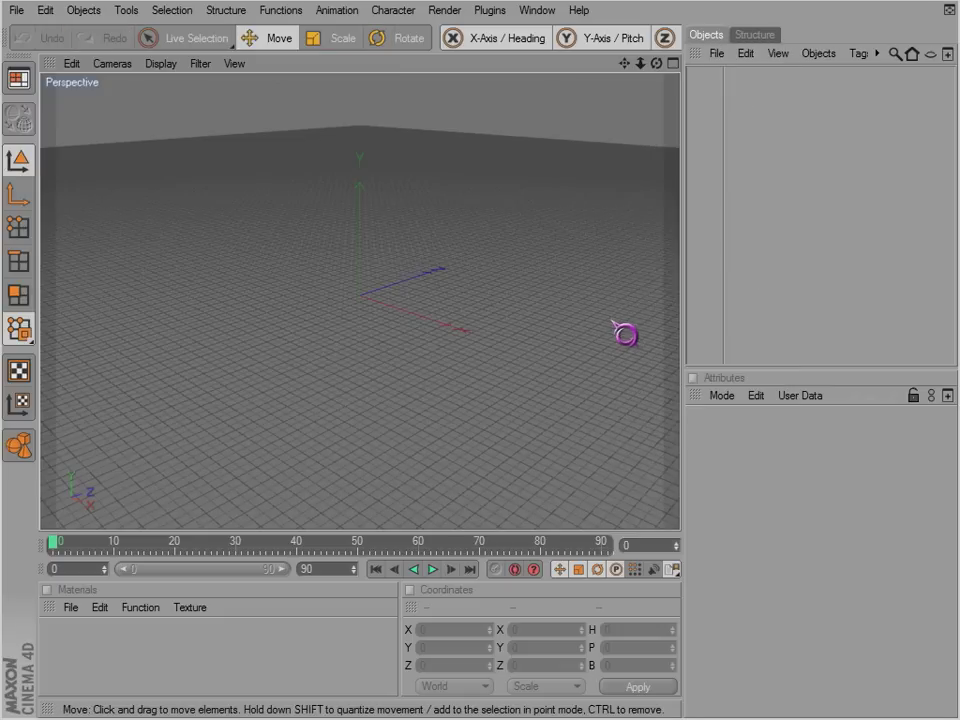
right_click(586, 56)
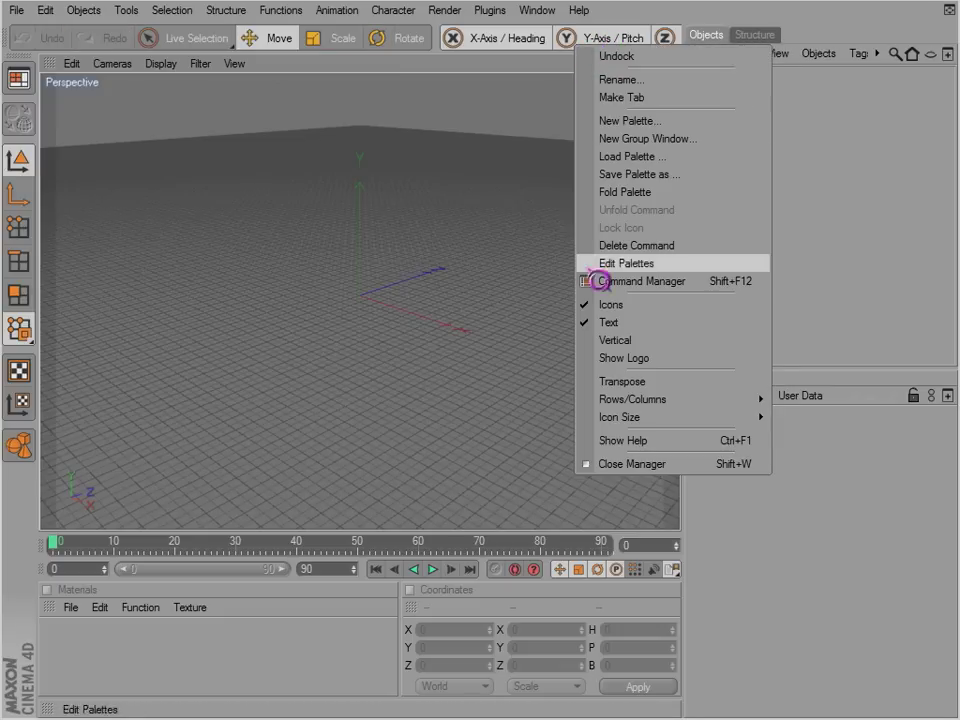
left_click(600, 325)
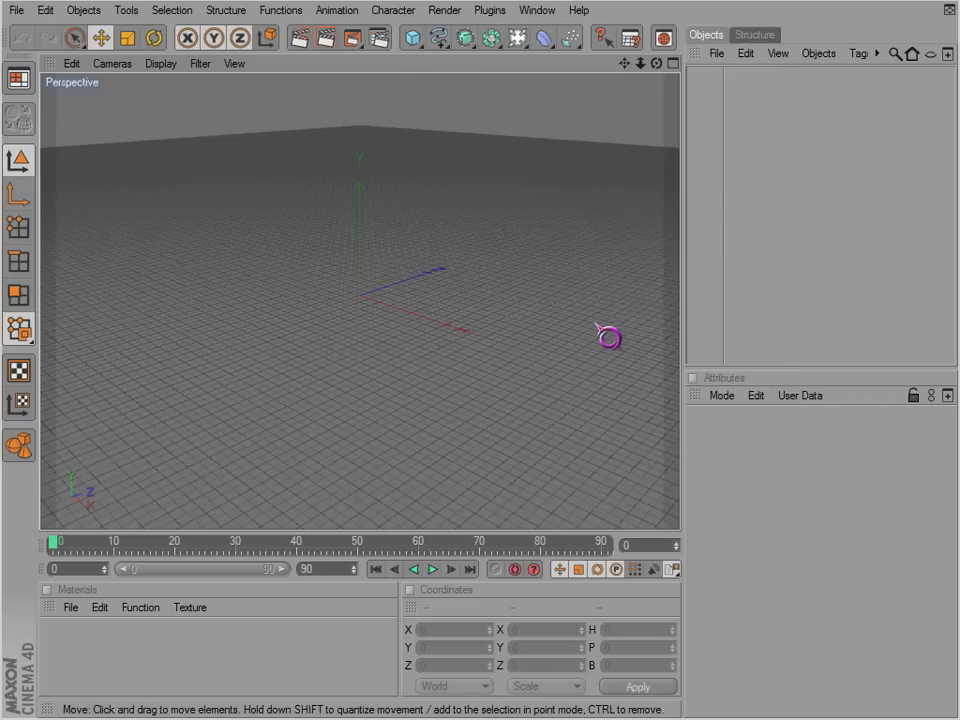
Step: Toggle the Show Logo option for the main command palette
right_click(602, 58)
left_click(651, 363)
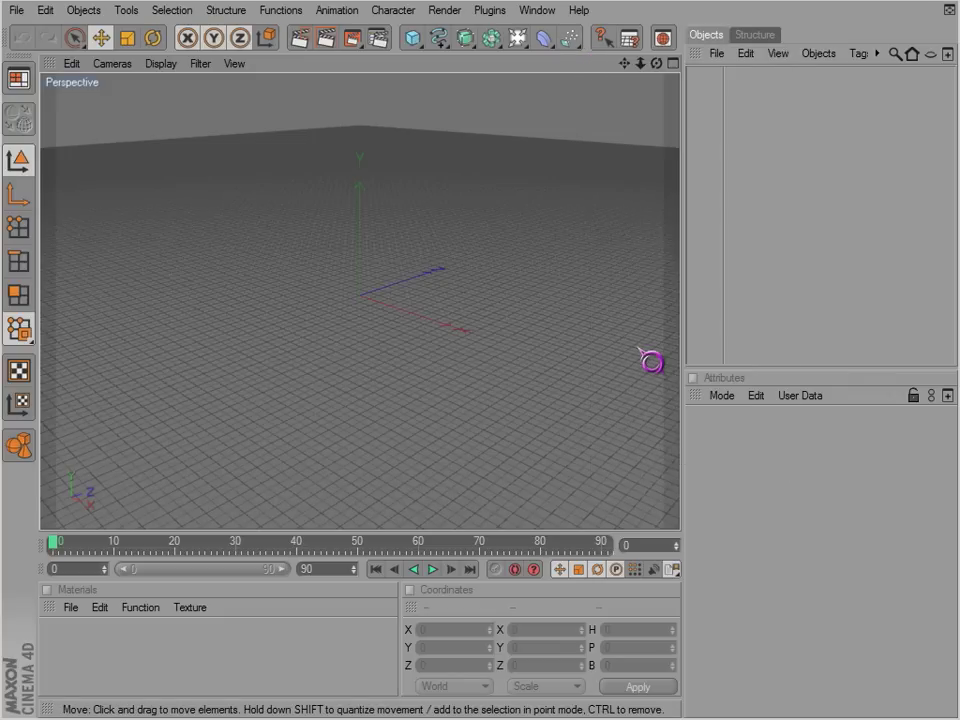
Step: Turn off the Vertical option of the main command palette, then toggle its Show Logo option on and off
right_click(600, 47)
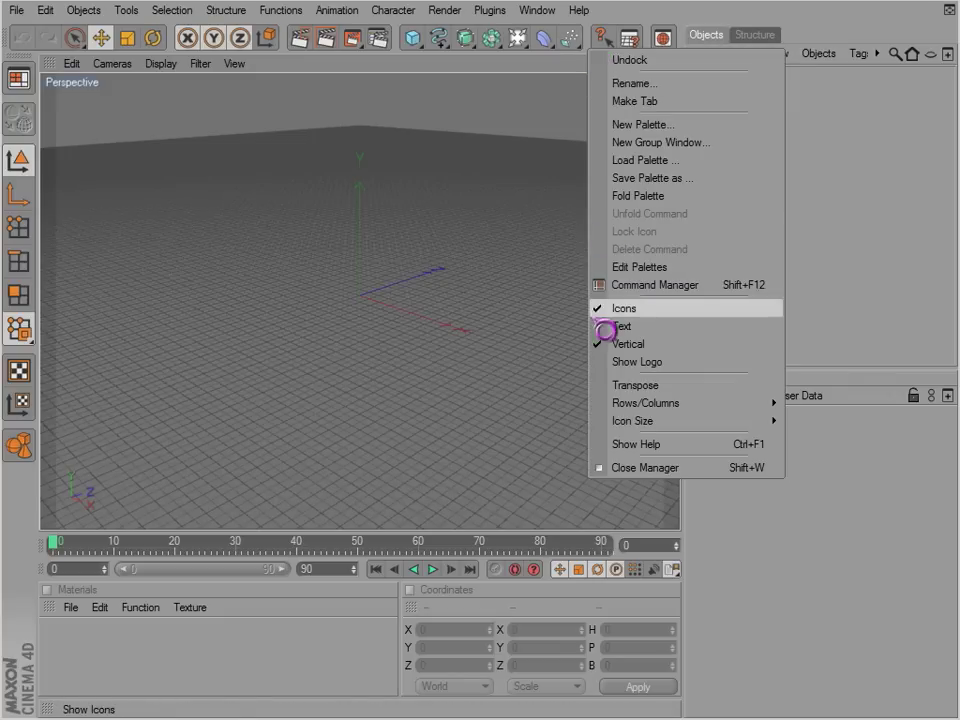
left_click(618, 361)
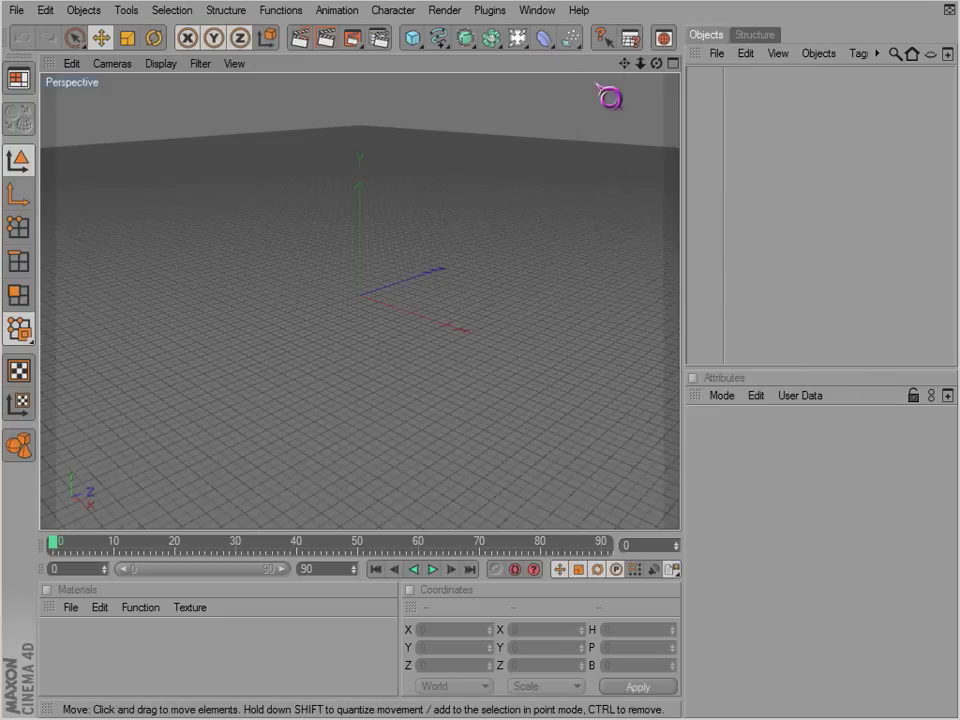
right_click(603, 45)
left_click(617, 366)
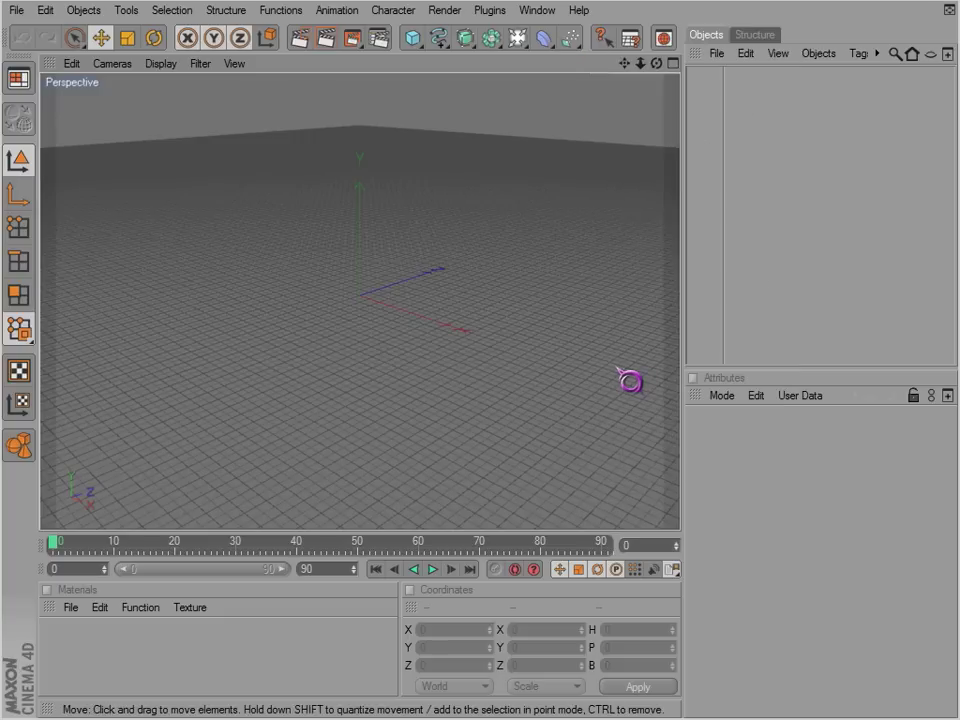
right_click(602, 48)
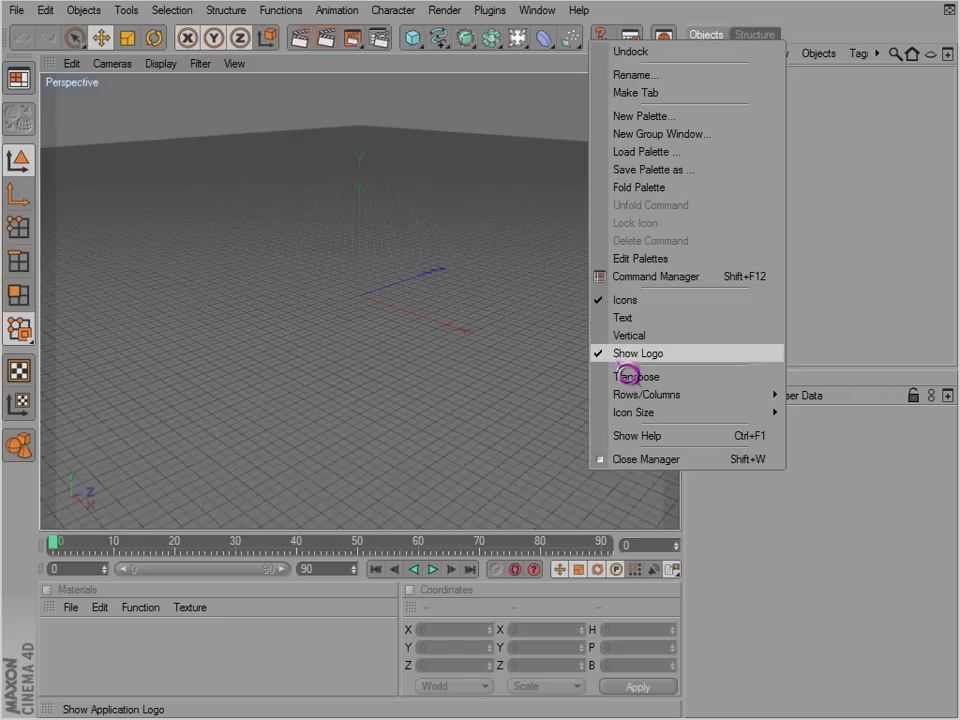
left_click(606, 360)
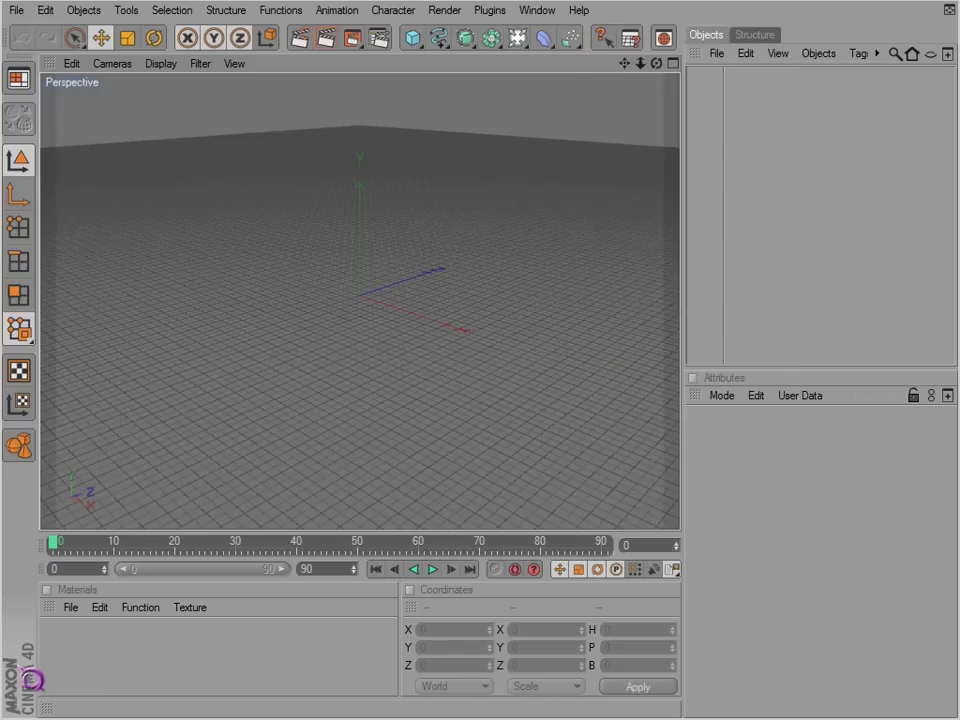
Step: Hide the application logo on the vertical mode palette beside the viewport, then show it again
right_click(25, 640)
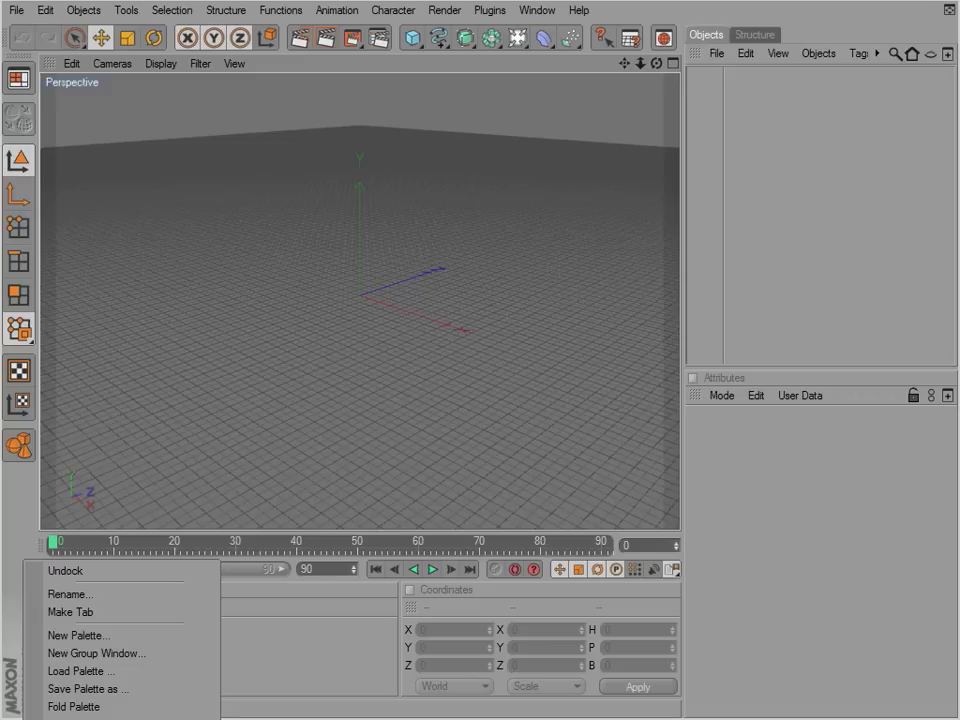
left_click(80, 718)
right_click(31, 598)
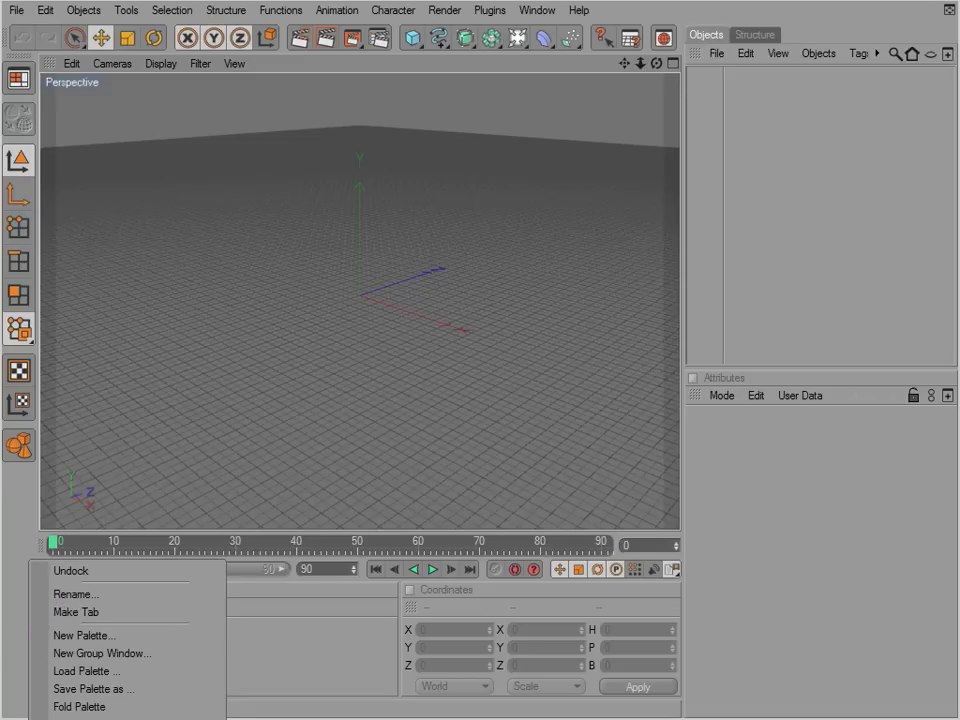
left_click(80, 716)
right_click(44, 491)
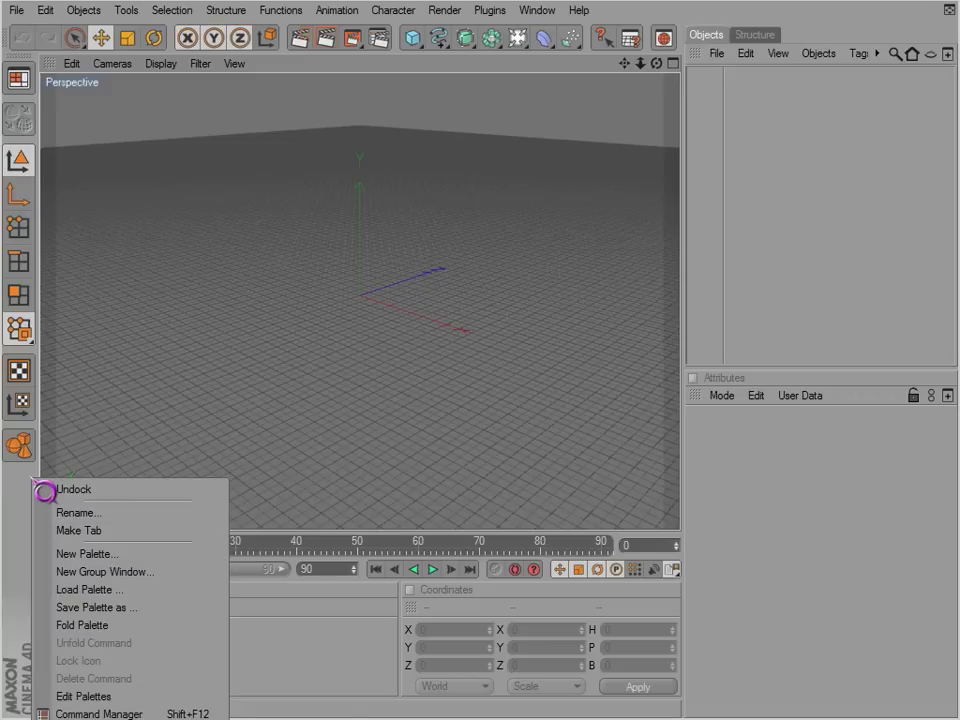
right_click(44, 213)
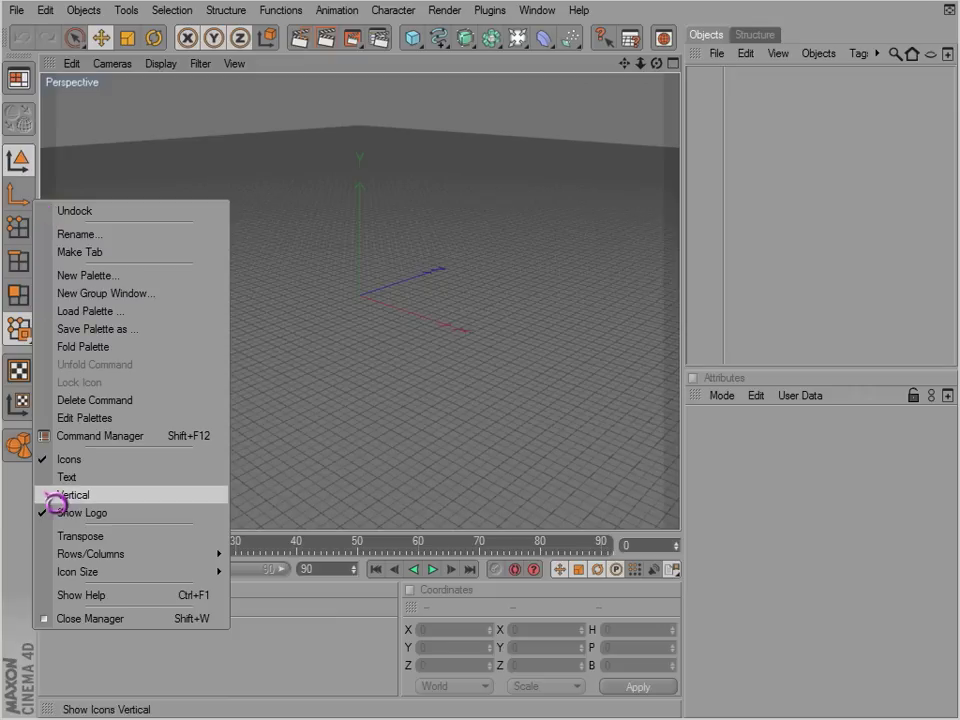
left_click(60, 513)
right_click(19, 190)
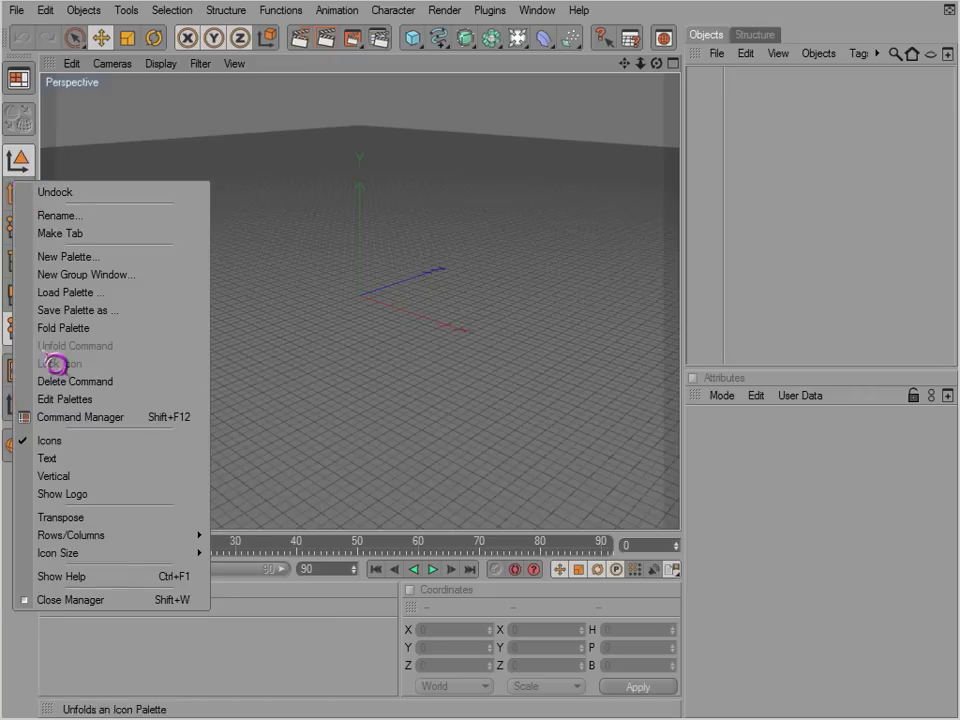
left_click(65, 492)
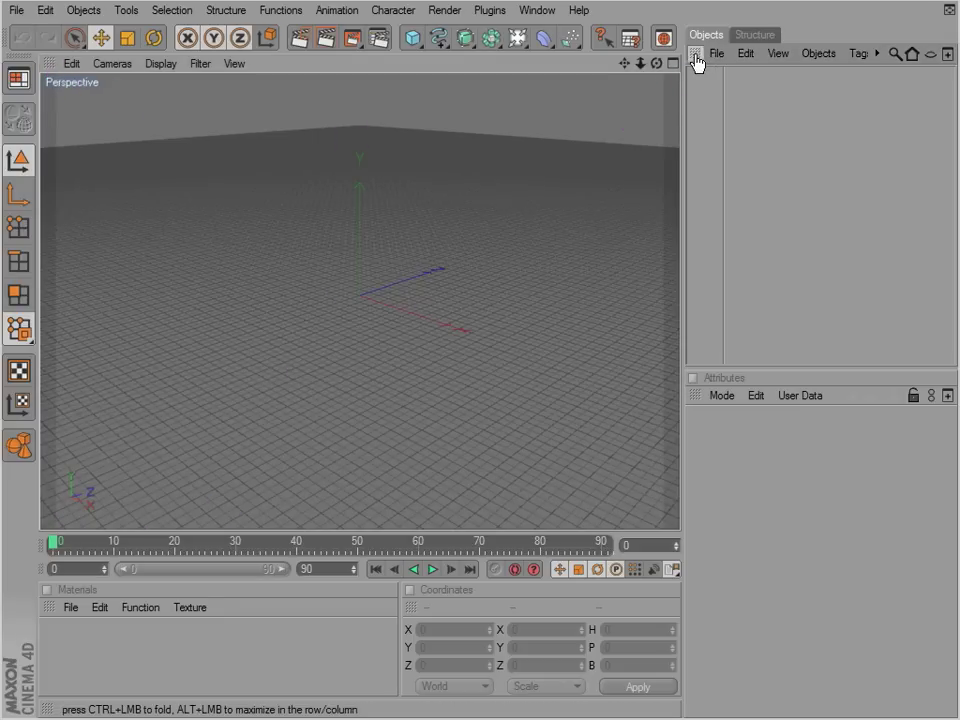
Step: Dock the Objects manager above the viewport and the playback controls as a column beside it, then briefly play the animation backwards
left_click_drag(620, 148, 446, 203)
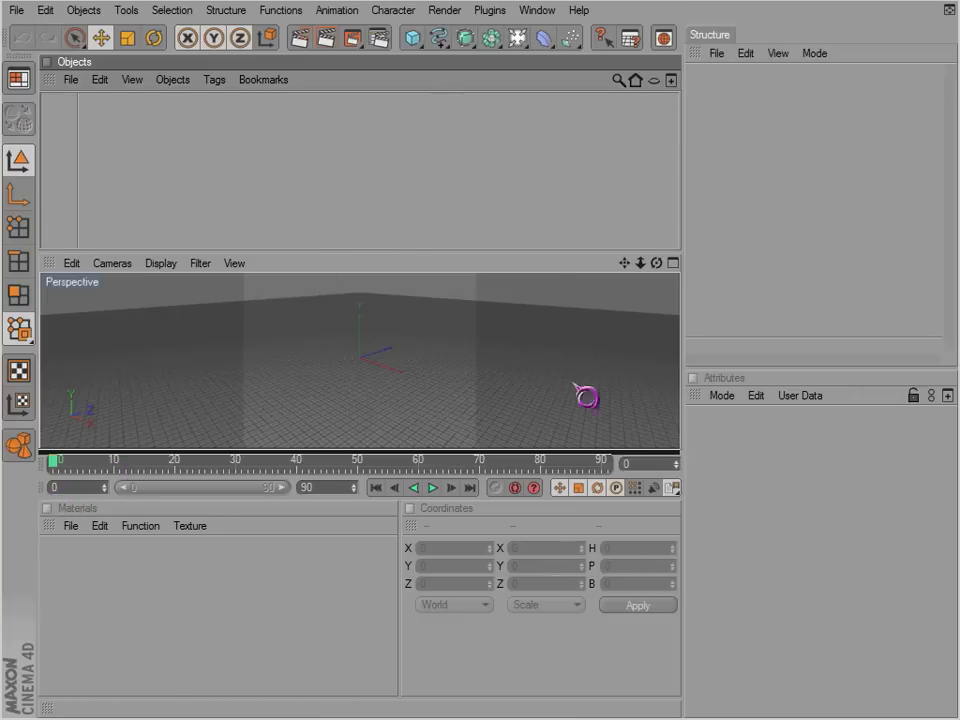
left_click_drag(677, 338, 677, 339)
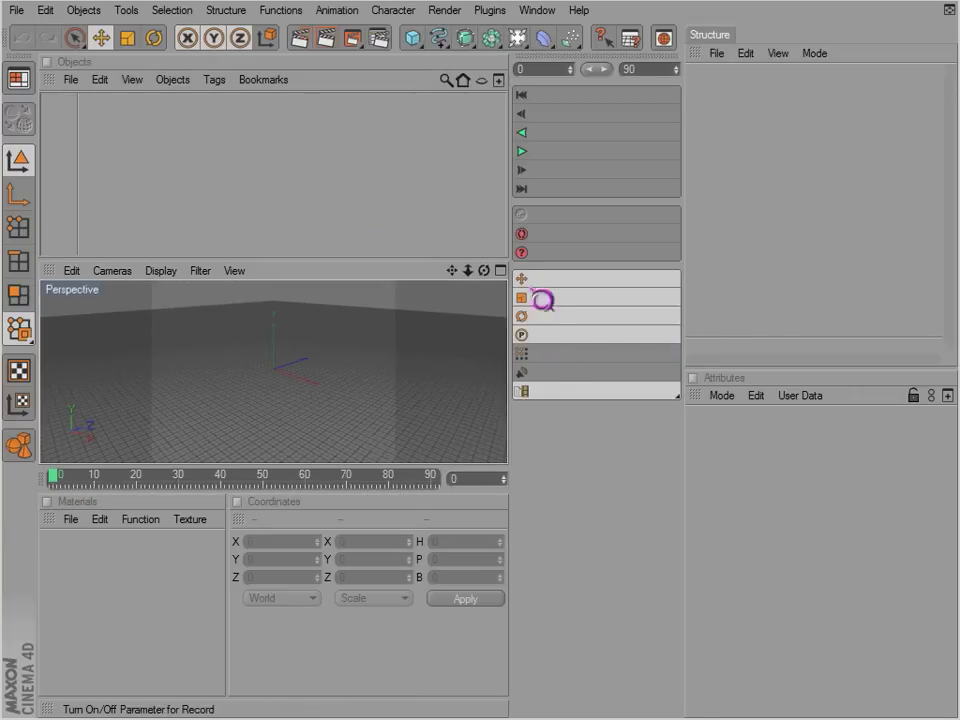
left_click(534, 135)
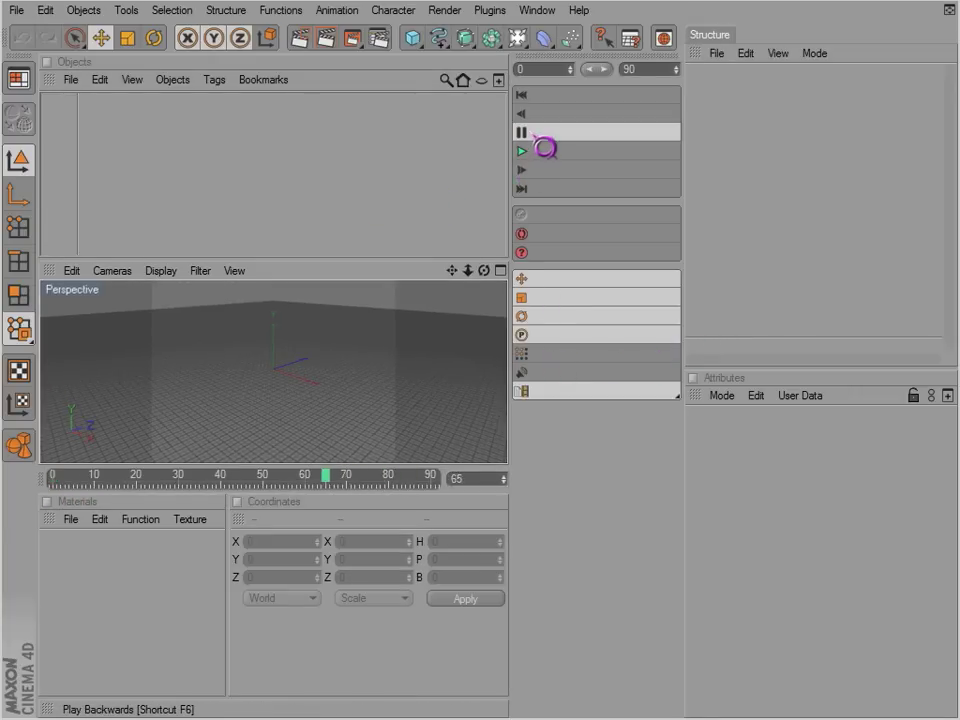
left_click(536, 138)
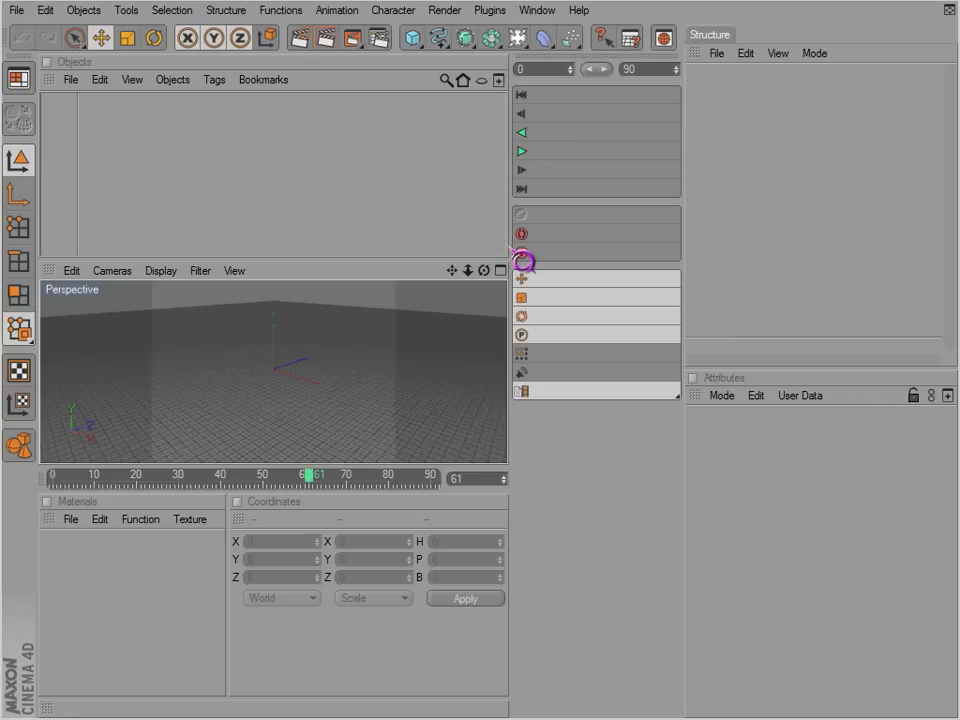
Step: Reset the interface layout and enlarge the application window to fill the screen
left_click(545, 12)
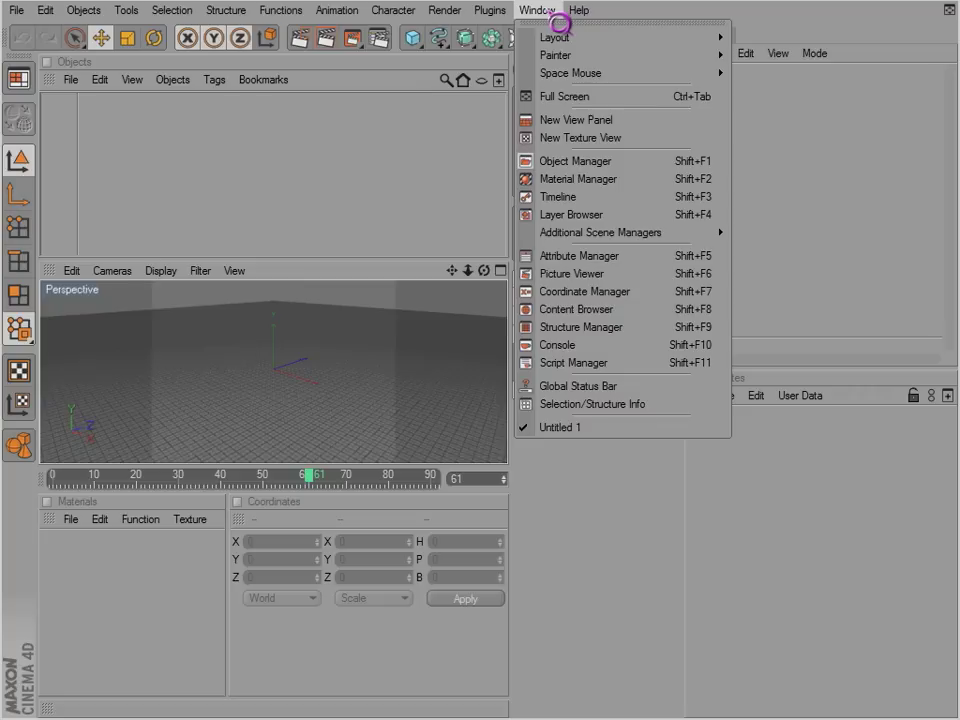
mouse_move(558, 45)
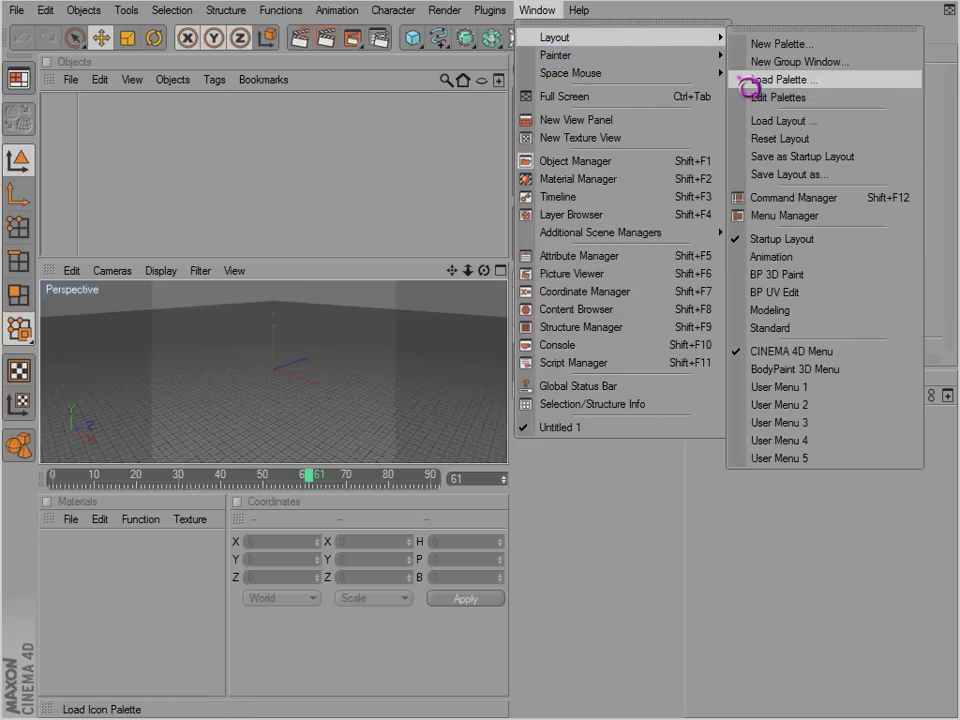
left_click(756, 142)
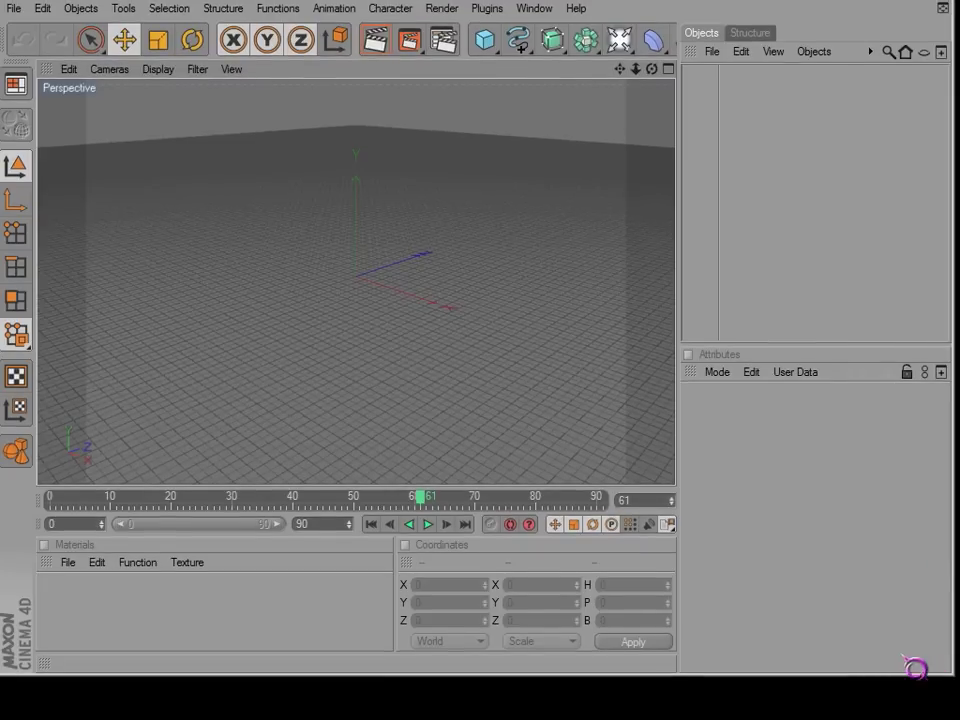
left_click_drag(890, 676, 893, 714)
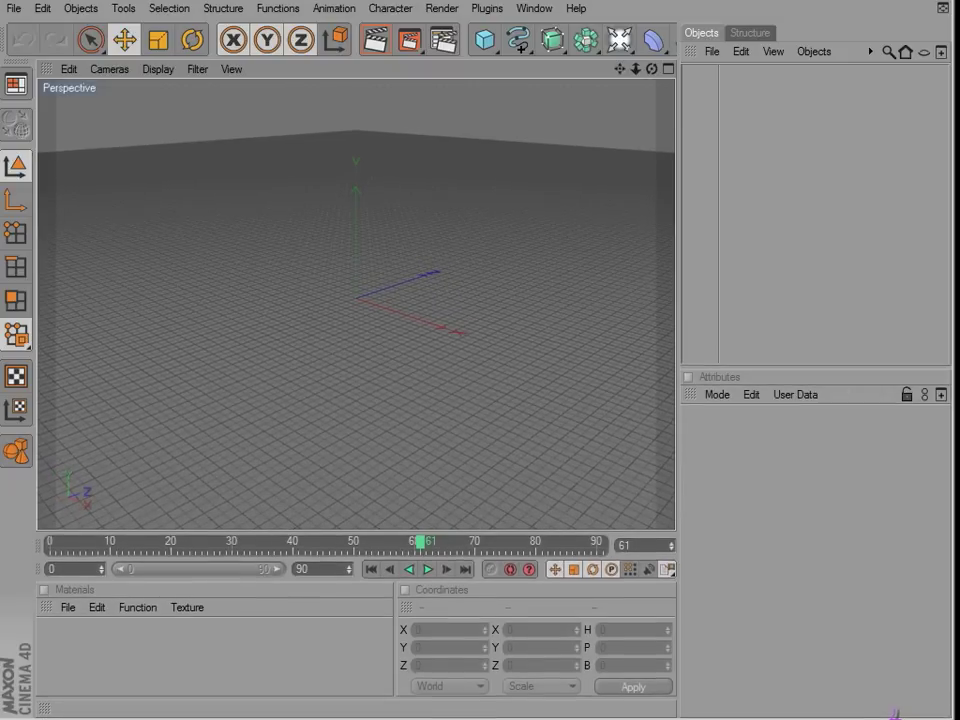
left_click_drag(955, 683, 959, 684)
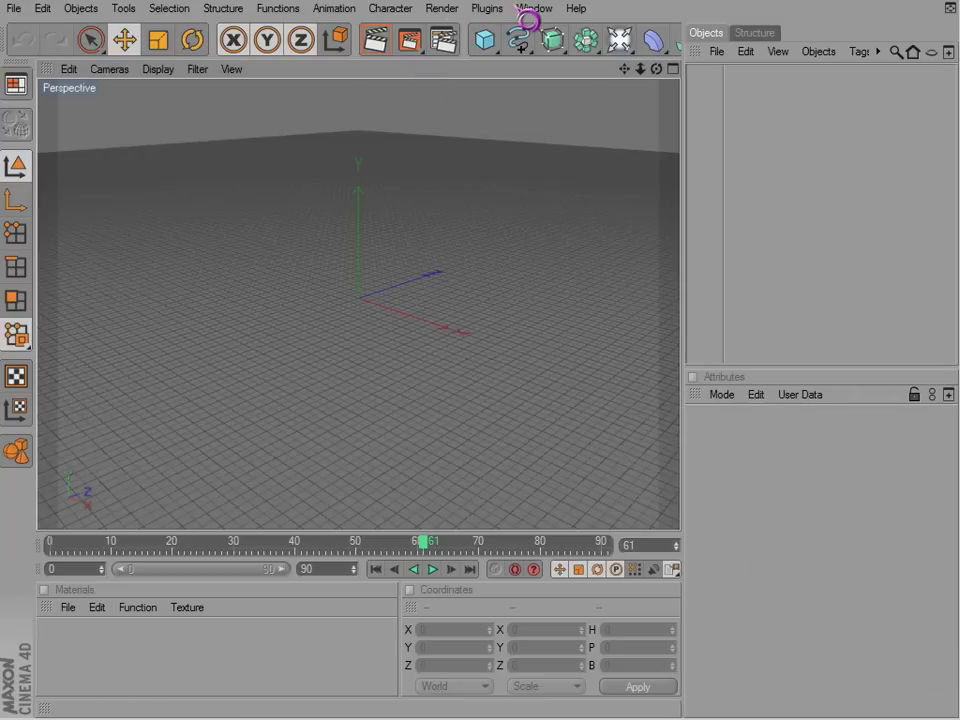
left_click(532, 12)
left_click(540, 12)
left_click(540, 12)
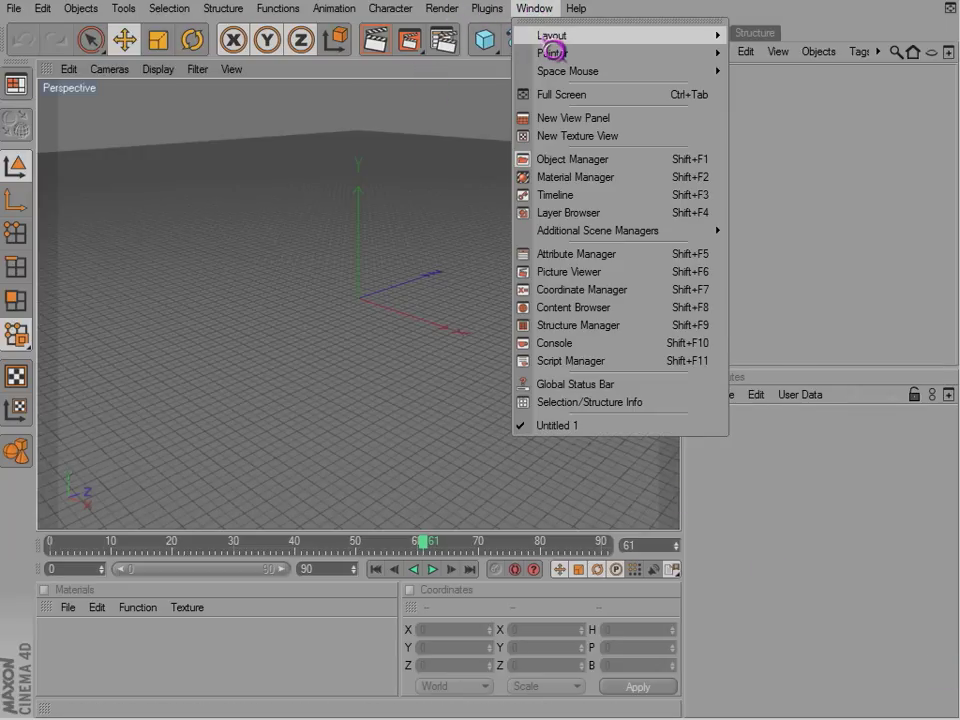
mouse_move(715, 36)
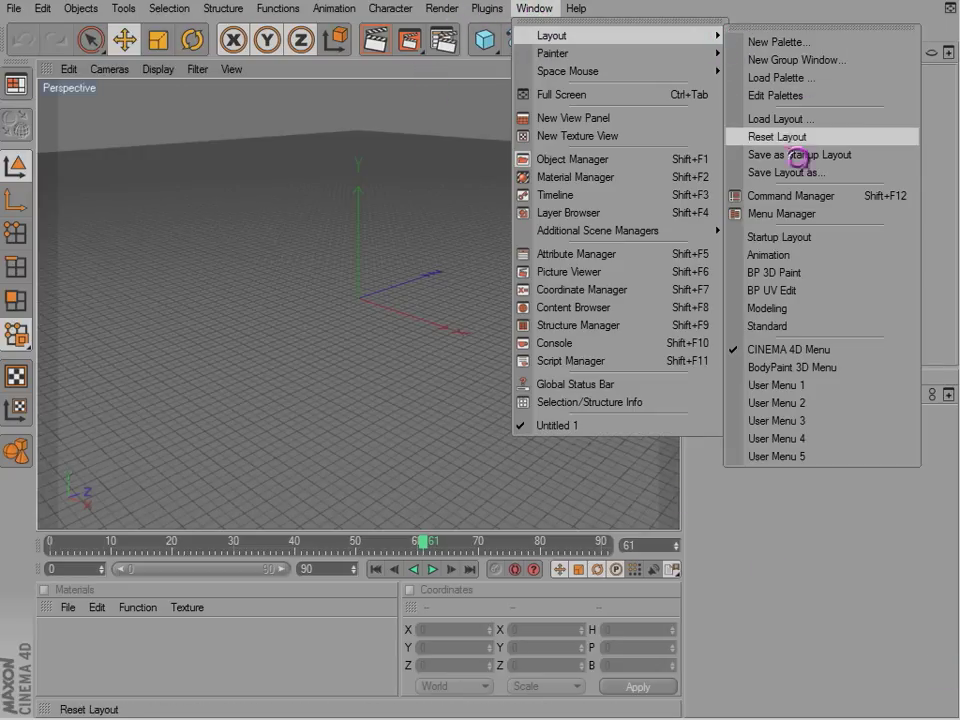
left_click(412, 83)
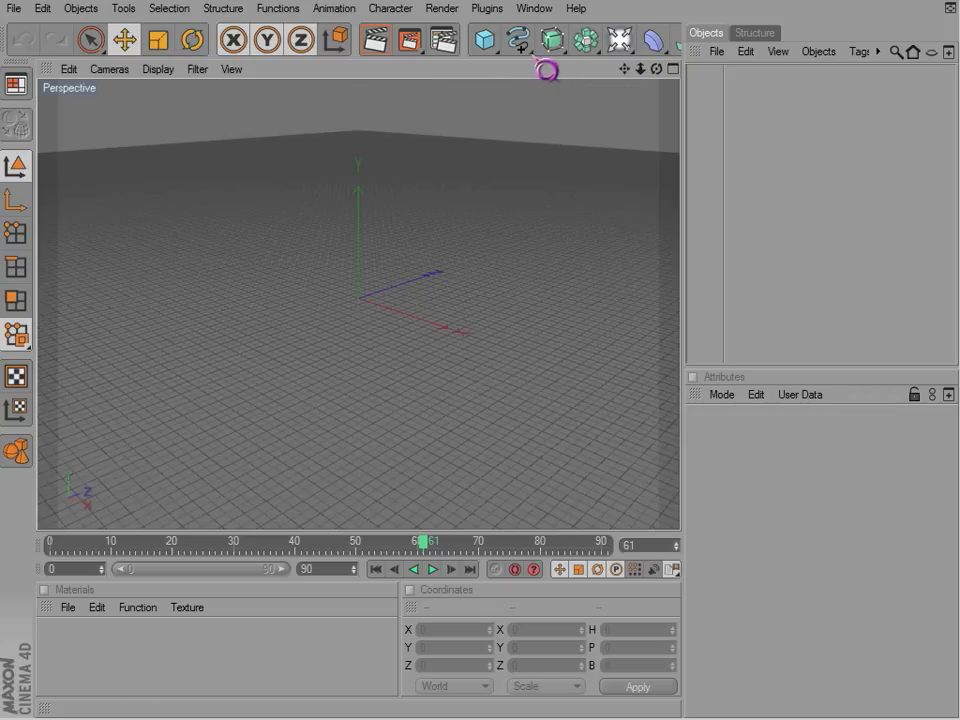
Step: Choose a smaller icon size for the main command palette so all its icons fit
right_click(484, 48)
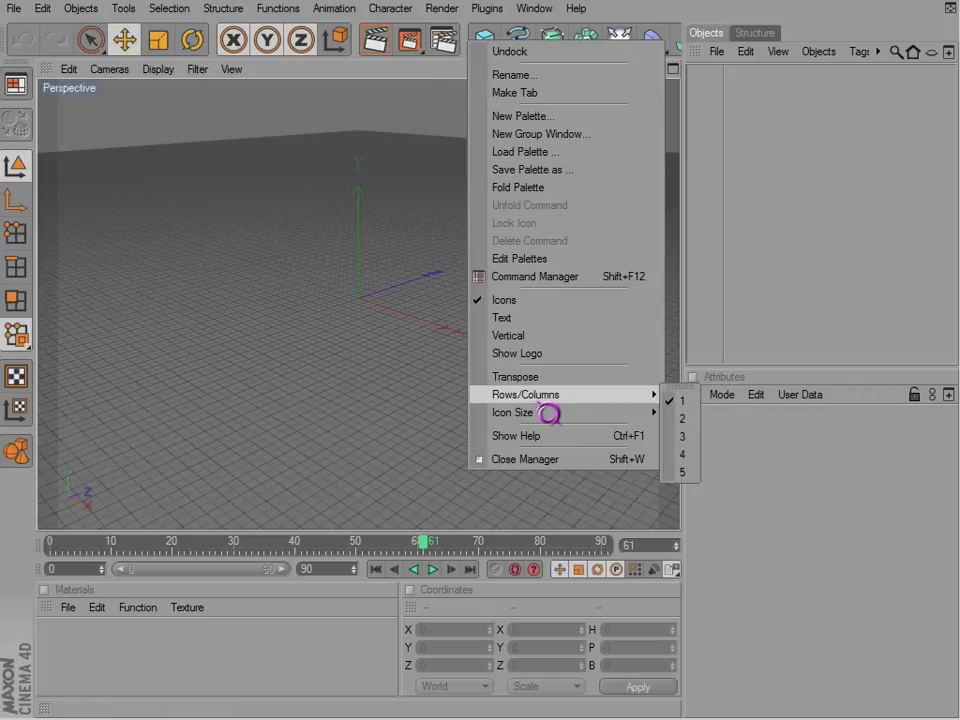
mouse_move(545, 413)
left_click(709, 437)
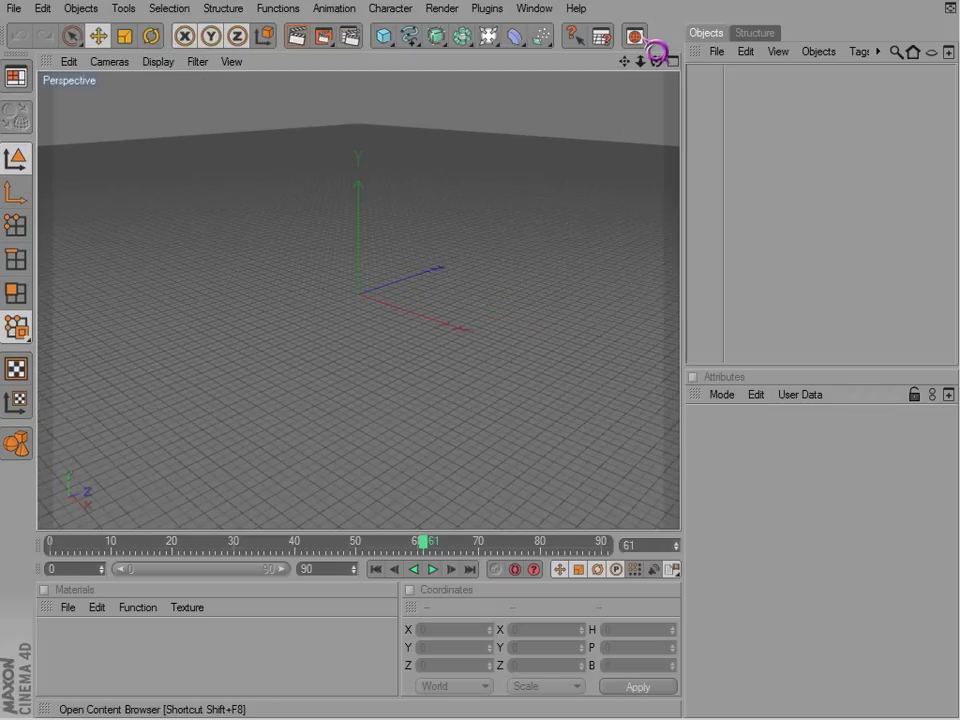
Step: Look over the available layout presets and the main command palette, opening and closing the render settings along the way
left_click(497, 12)
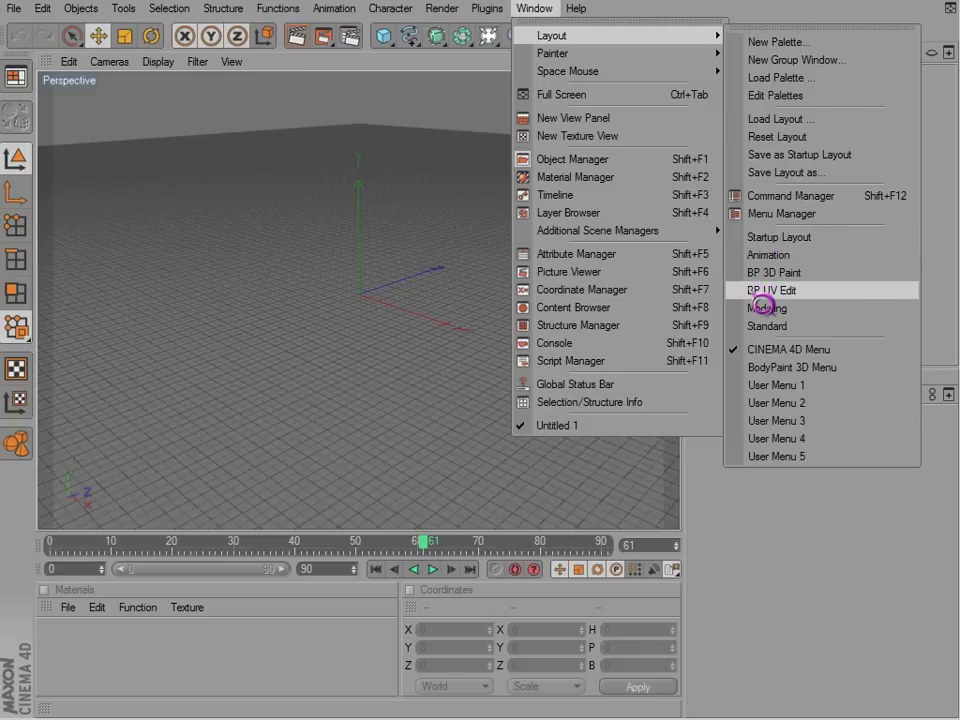
left_click(789, 523)
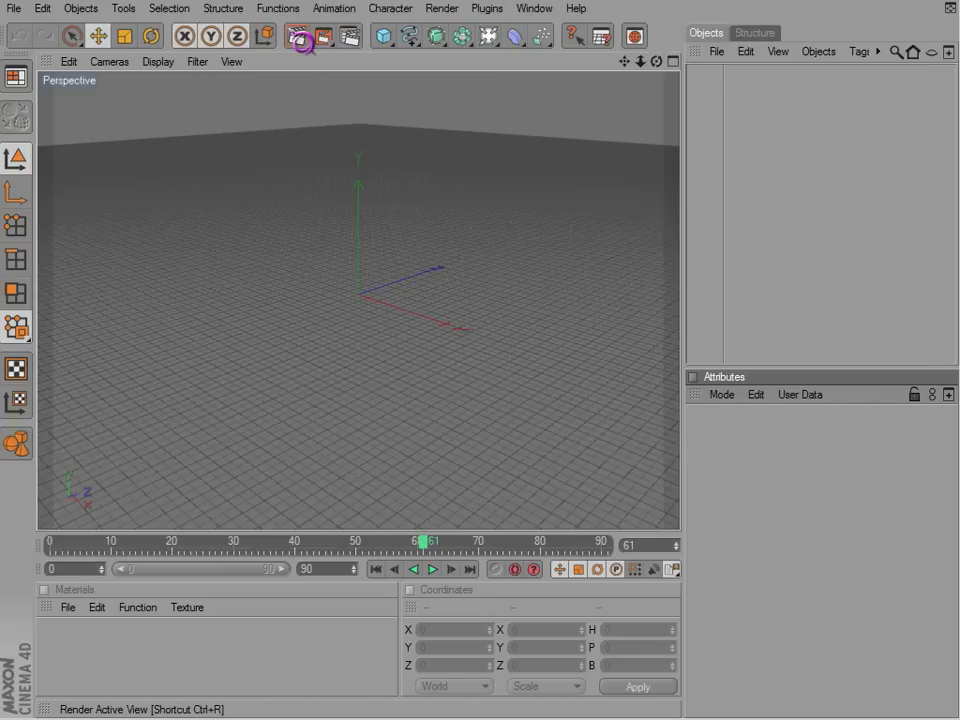
left_click(358, 40)
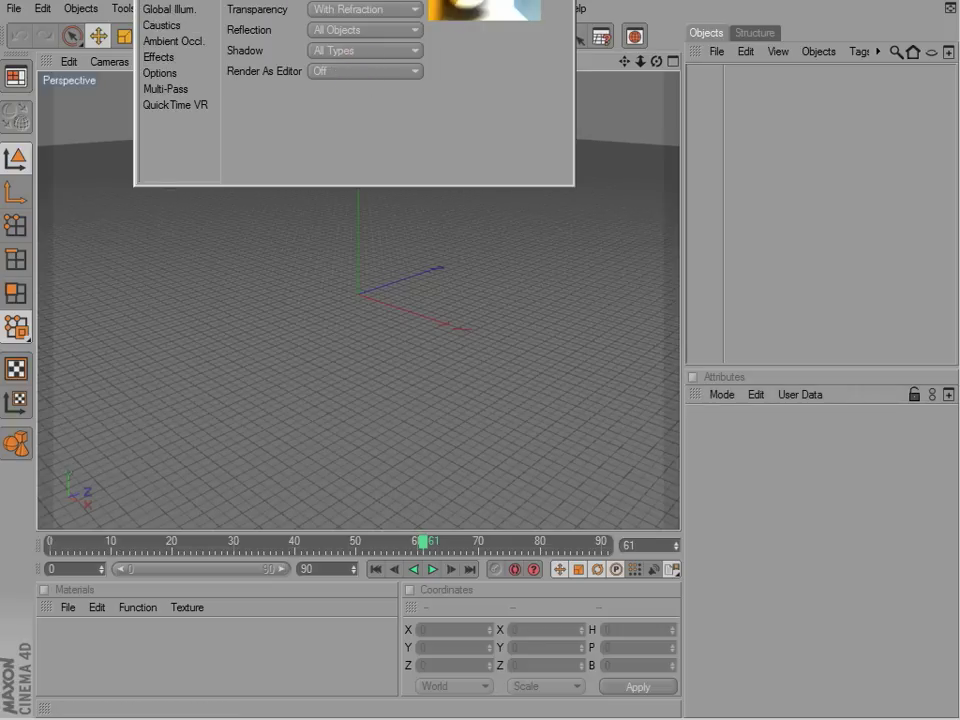
left_click(551, 36)
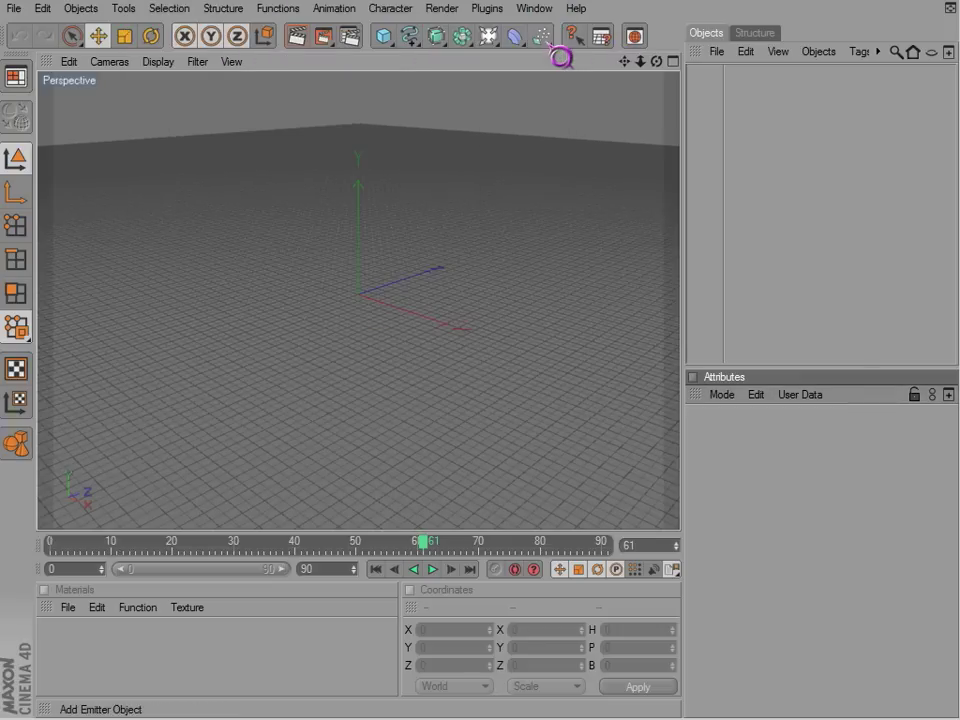
left_click(322, 38)
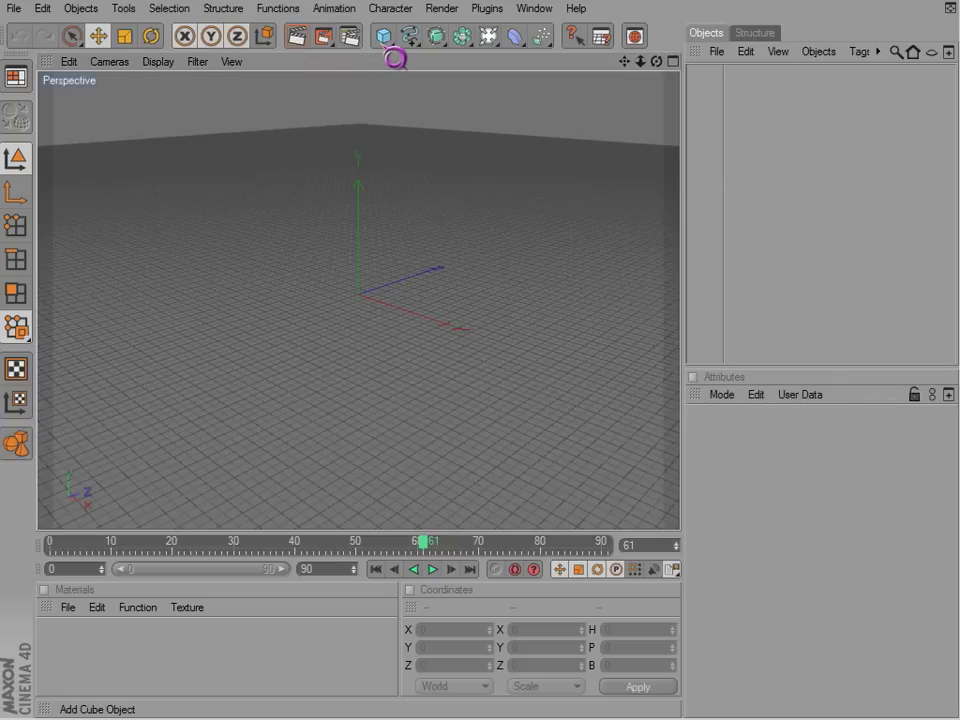
left_click(388, 38)
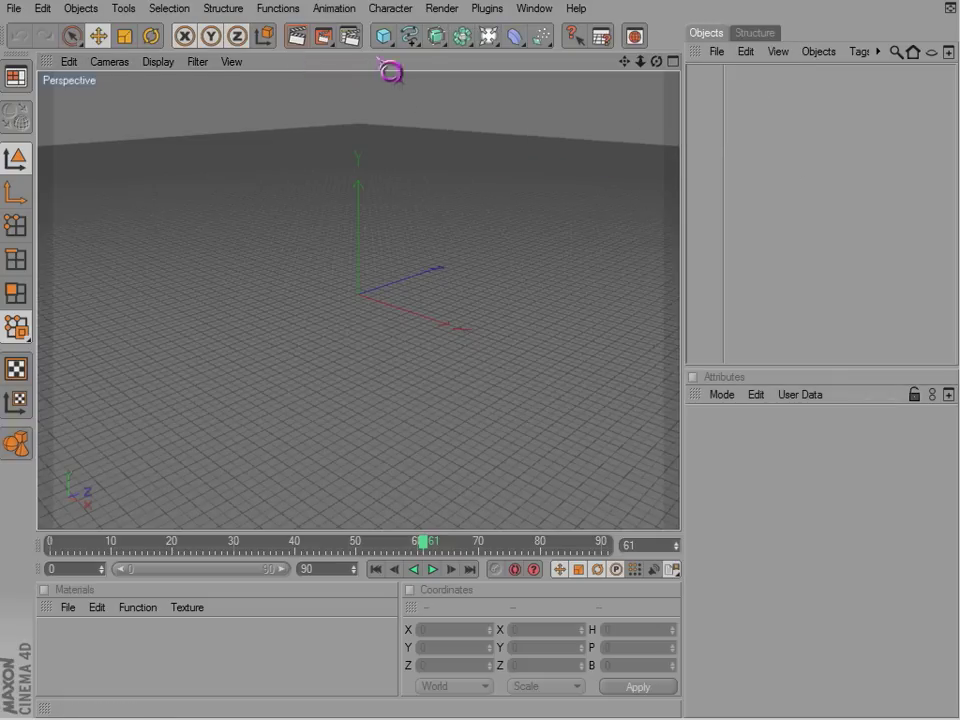
left_click(410, 40)
Step: Open the Content Browser and browse drive D through Documents and Projects to the C4D folder
left_click(536, 9)
mouse_move(565, 74)
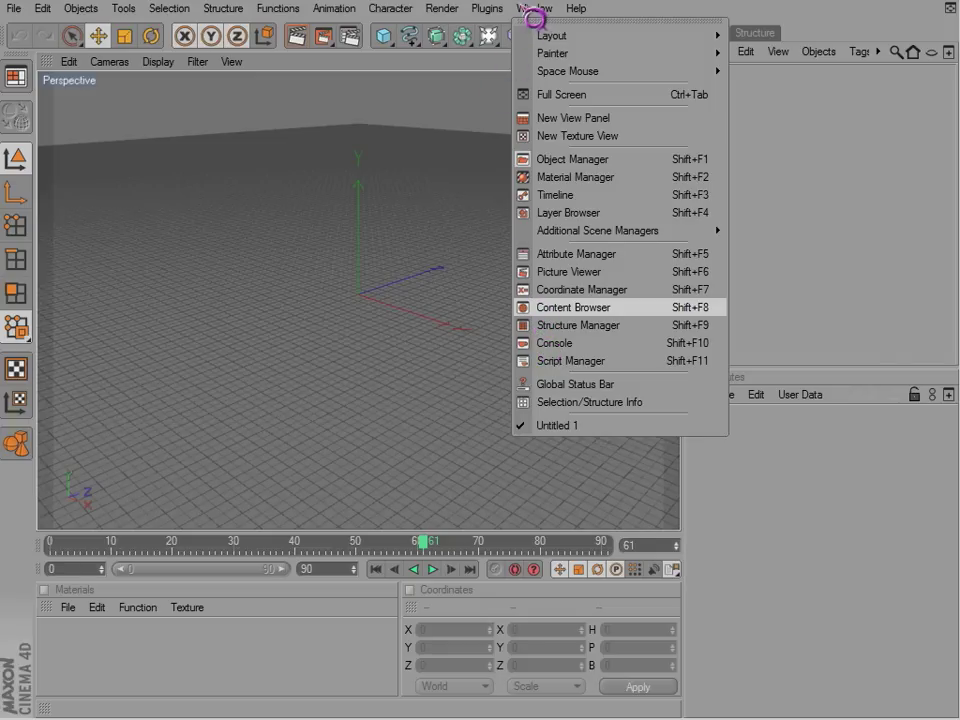
left_click(556, 307)
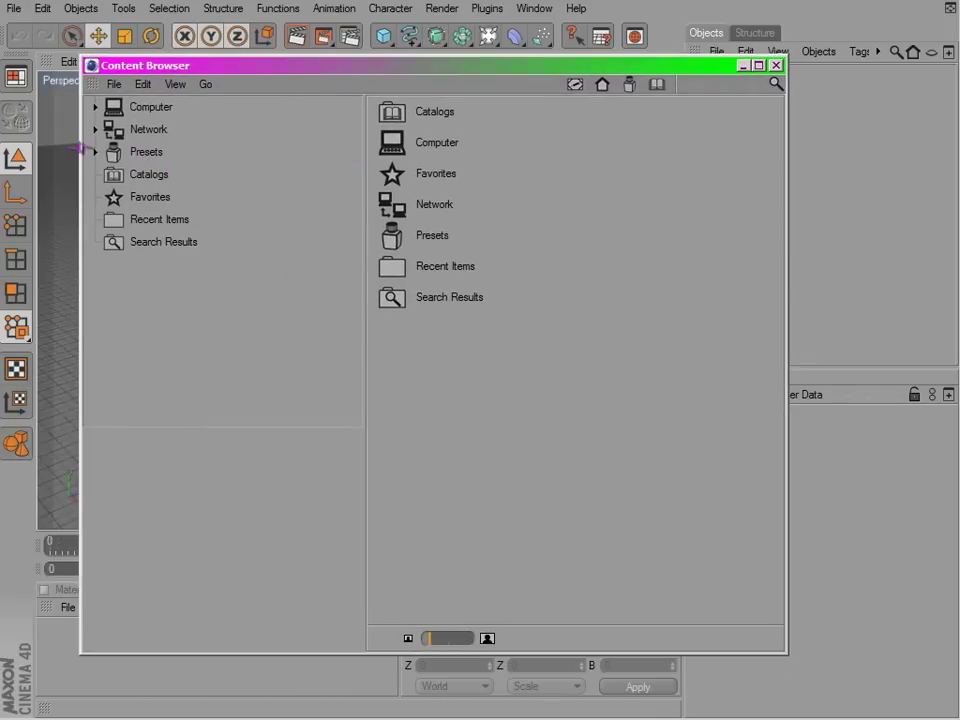
left_click(95, 107)
left_click(110, 152)
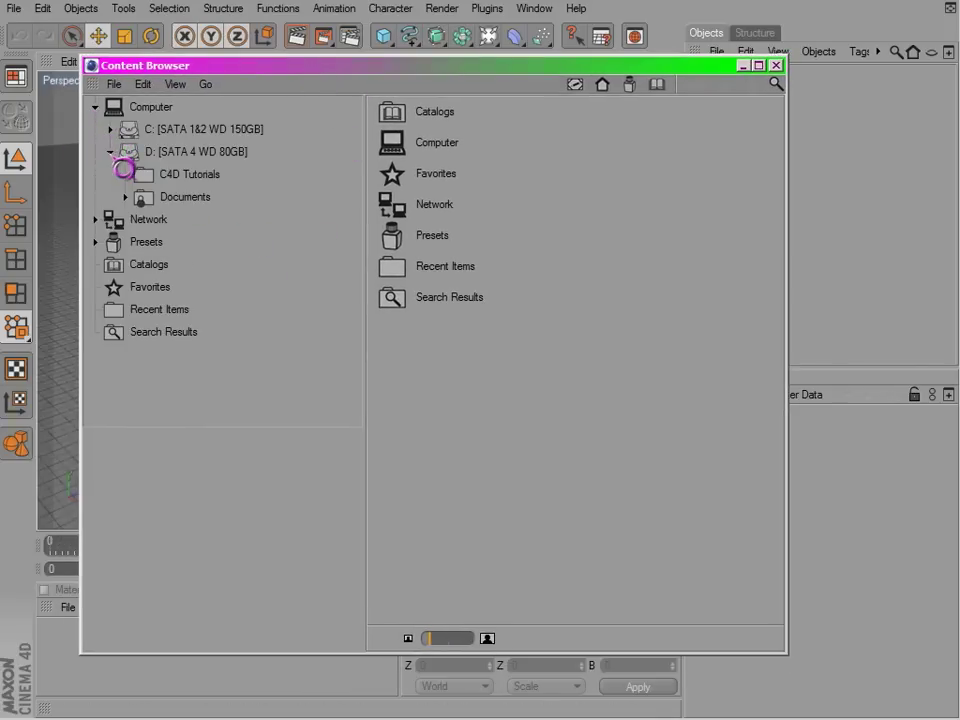
left_click(150, 200)
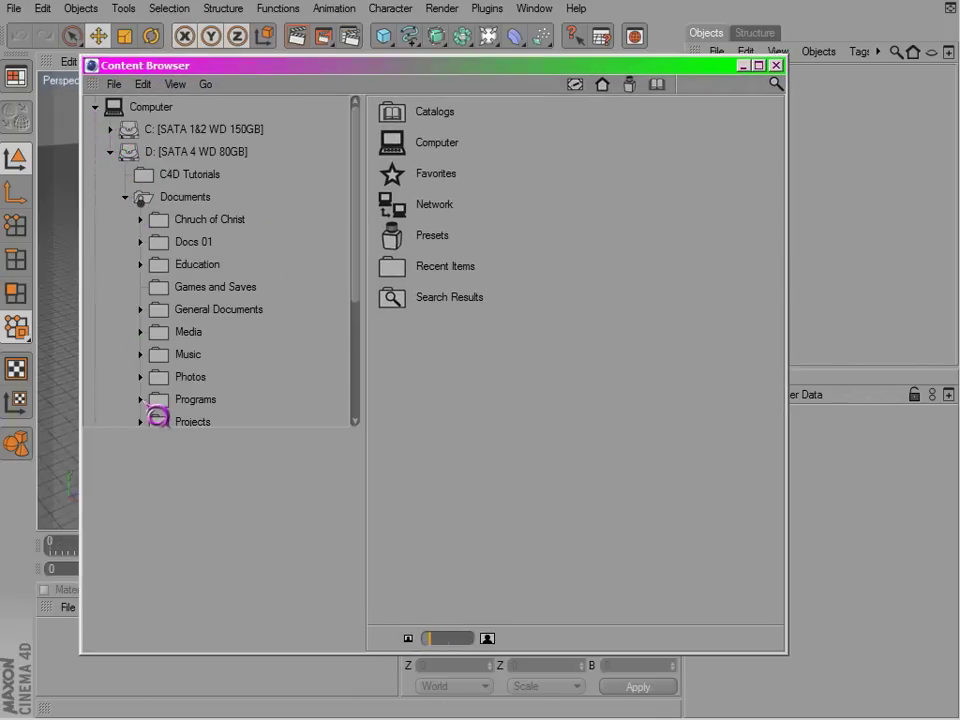
left_click(157, 402)
left_click(156, 412)
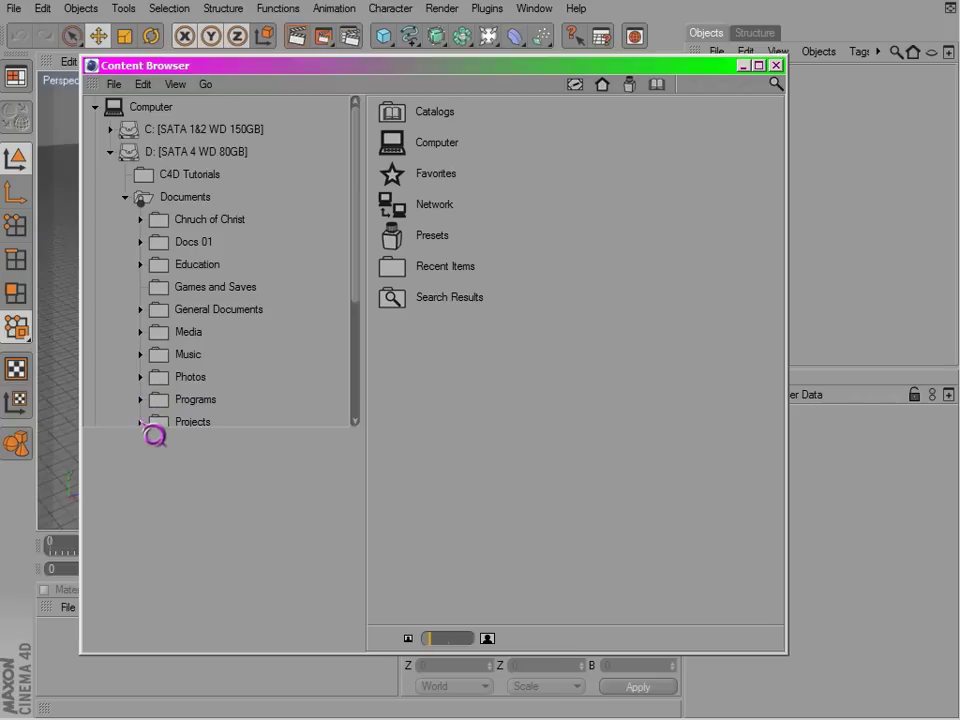
left_click(193, 420)
left_click(200, 243)
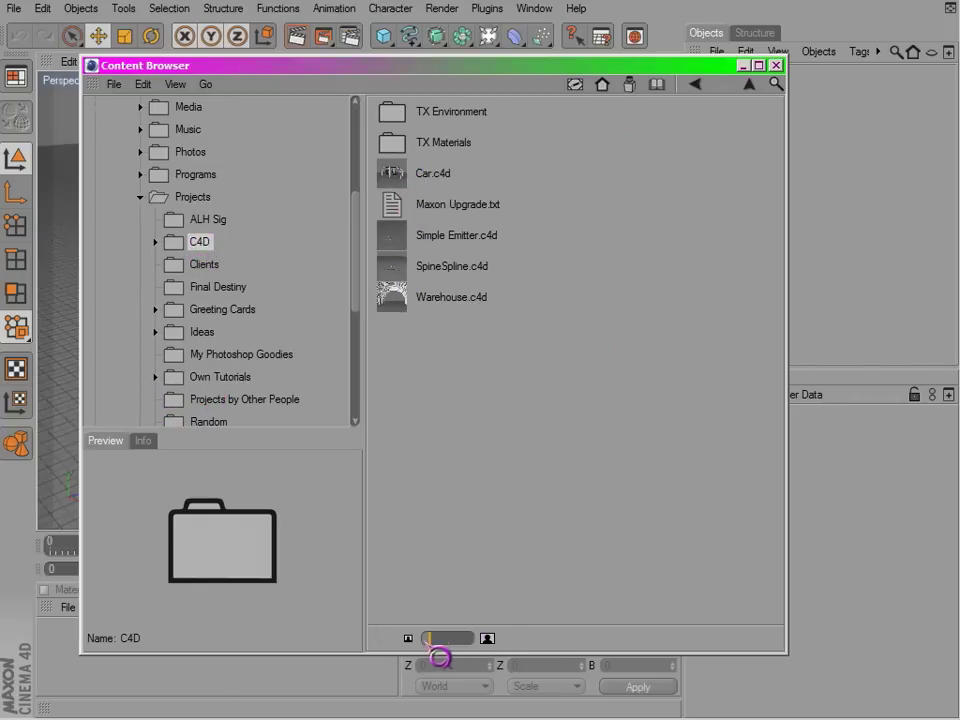
Step: Enlarge the file thumbnails and preview the scene files in the folder, including Simple Emitter.c4d and Car.c4d
left_click_drag(440, 657, 456, 658)
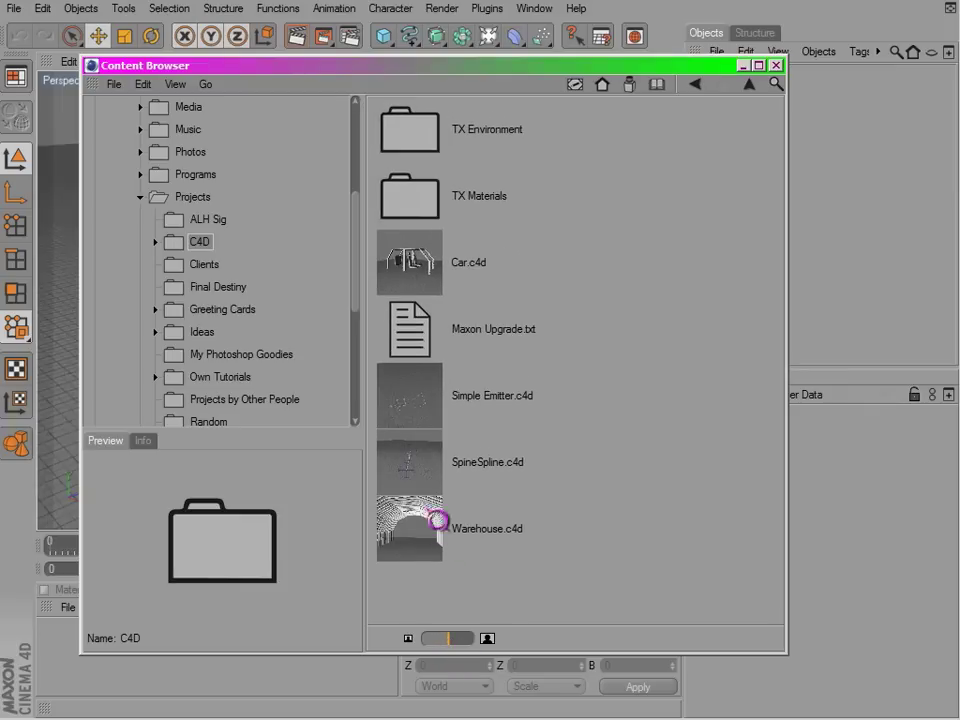
left_click(412, 420)
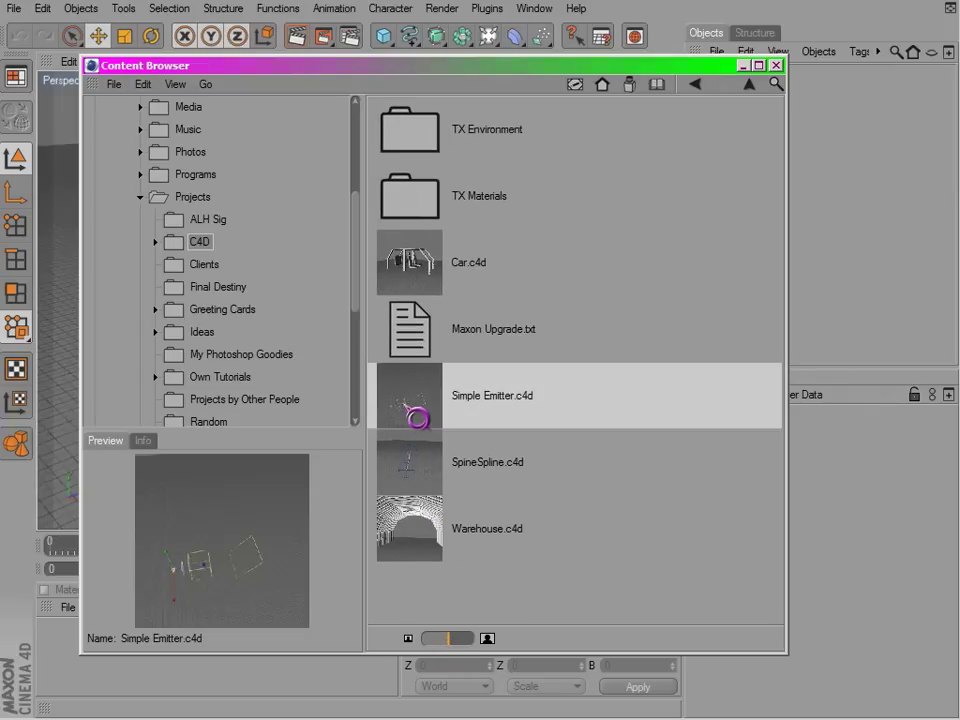
left_click(410, 280)
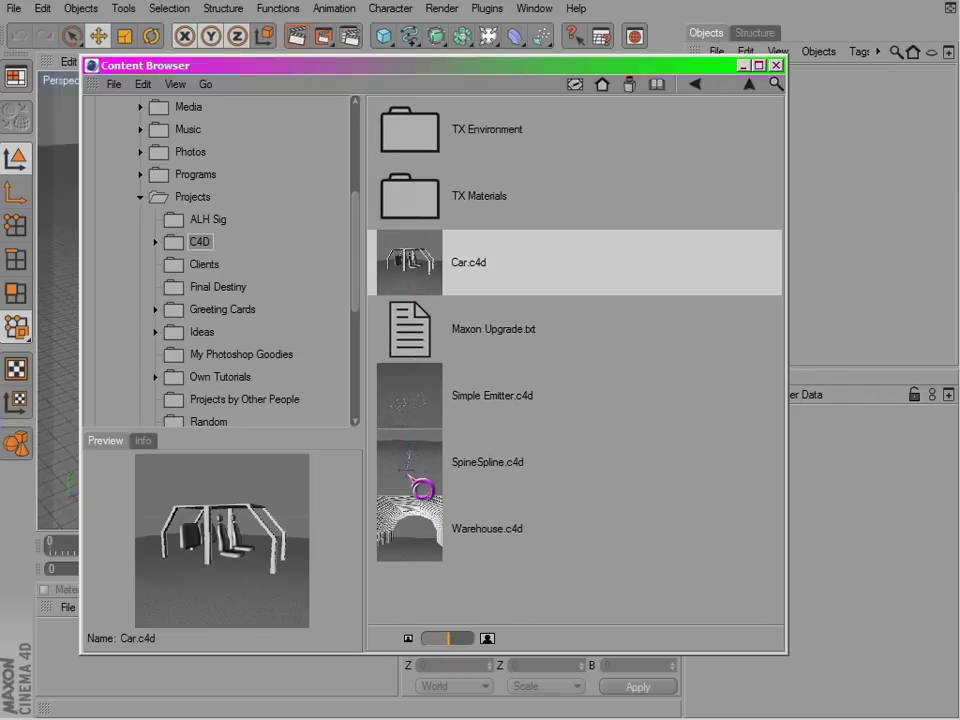
left_click(422, 489)
left_click(448, 550)
left_click(458, 598)
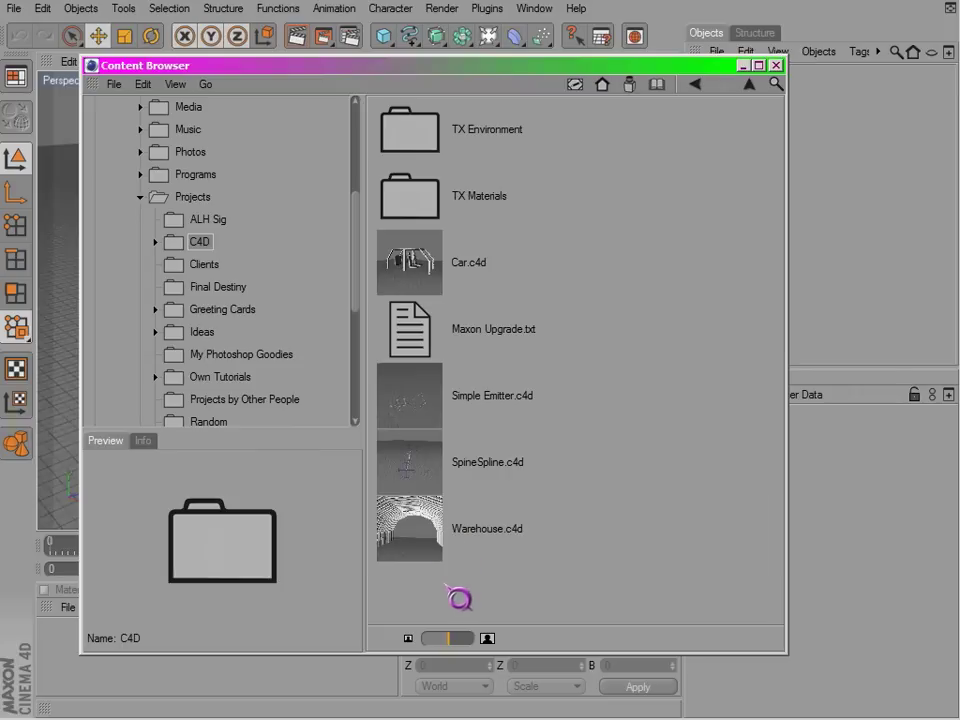
Step: Browse to the C4D folder inside the Sephloy project and select its WK Cloth subfolder
scroll(171, 270, "down", 2)
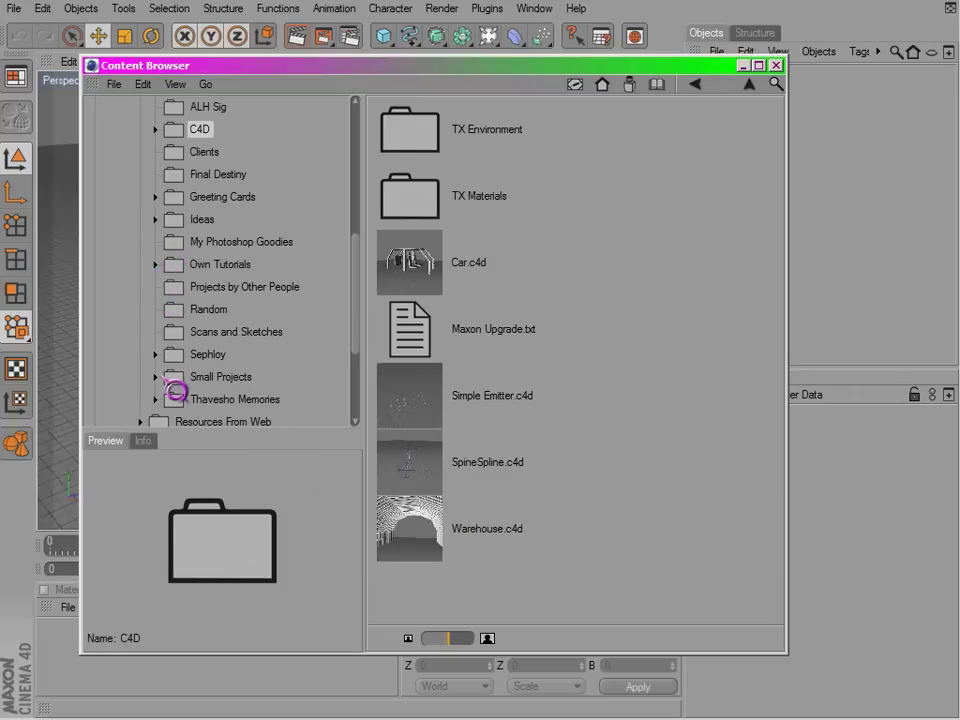
left_click(155, 354)
left_click(192, 385)
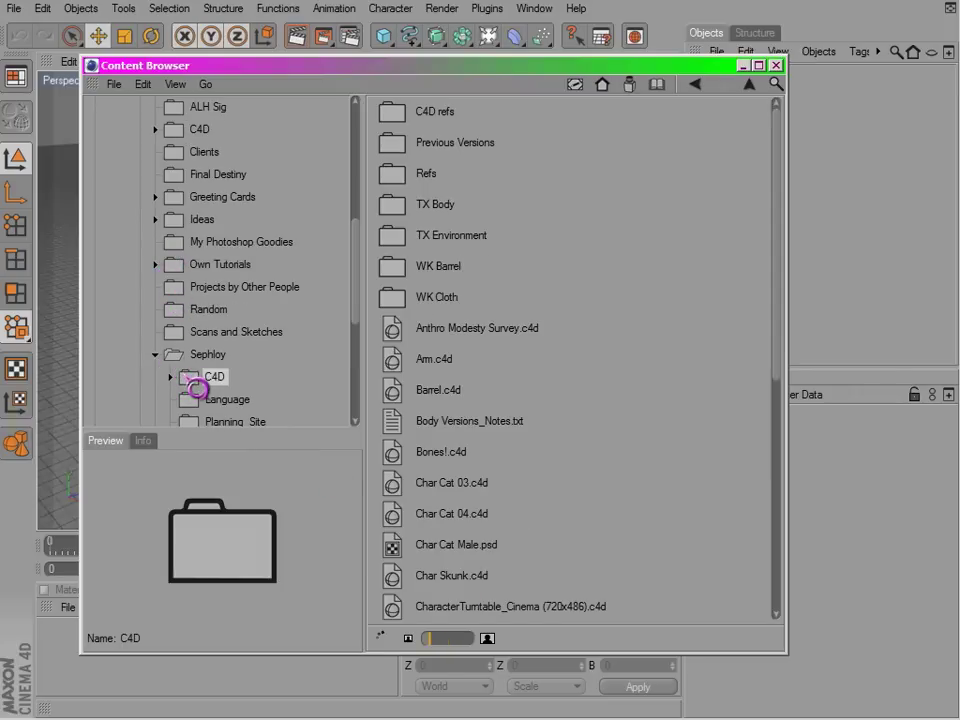
left_click(170, 377)
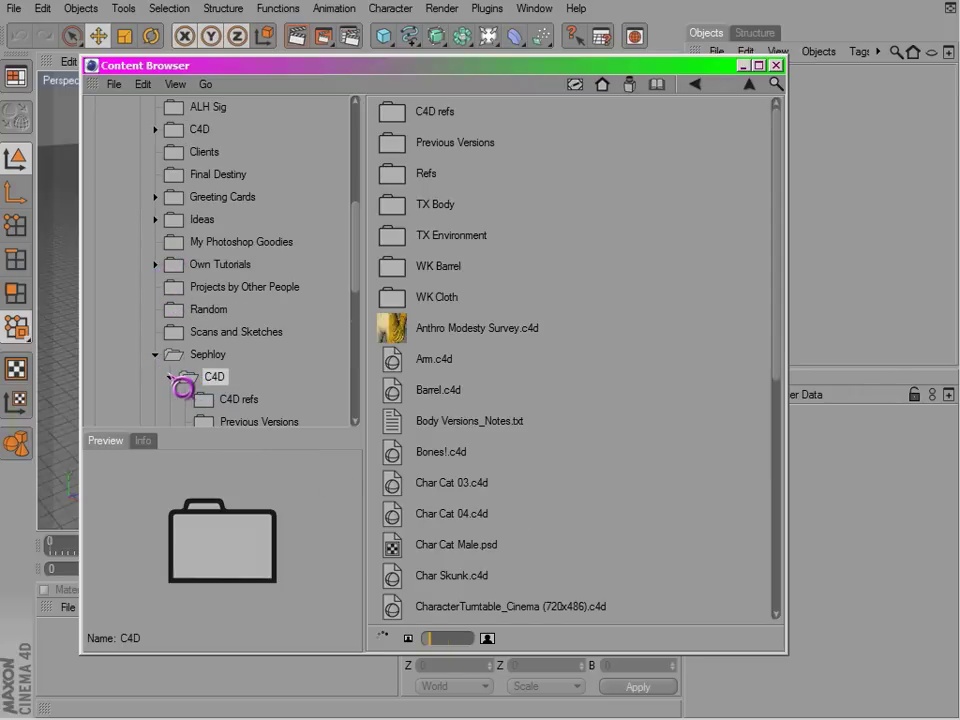
left_click(170, 377)
left_click(616, 303)
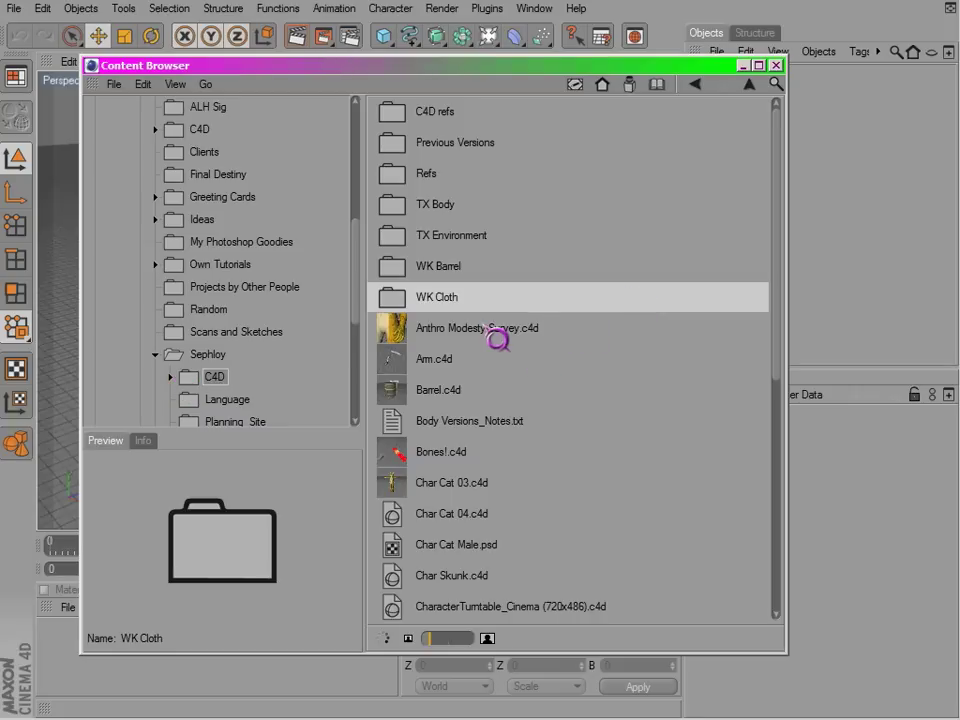
Step: Look through the Sephloy scene files with slightly larger thumbnails, and close the Content Browser
scroll(540, 360, "down", 3)
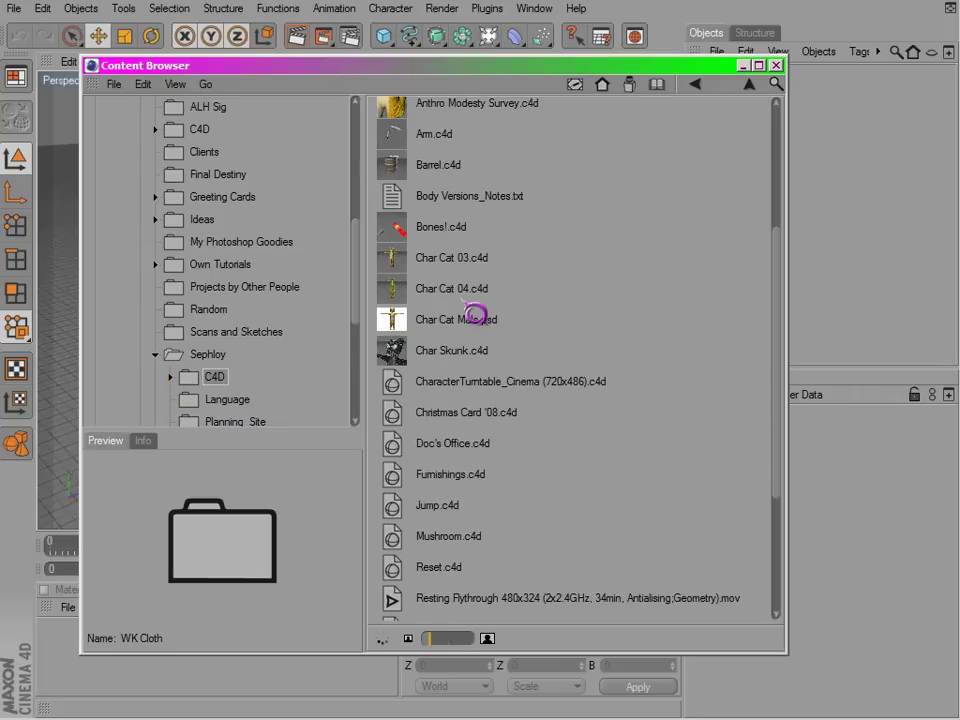
scroll(445, 316, "down", 2)
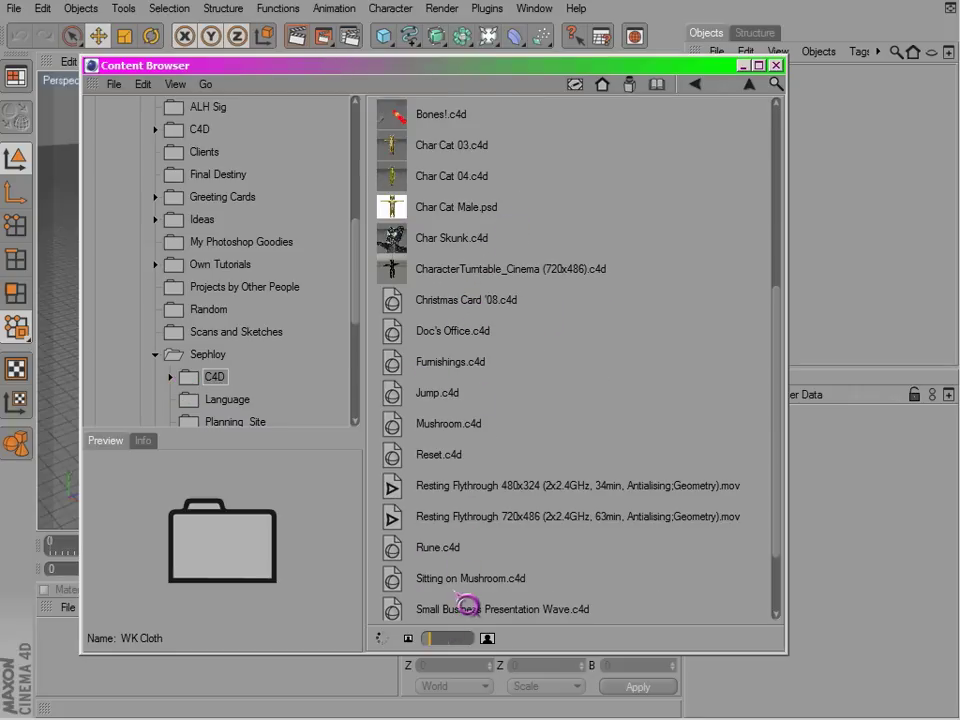
left_click_drag(436, 640, 448, 640)
scroll(474, 544, "down", 1)
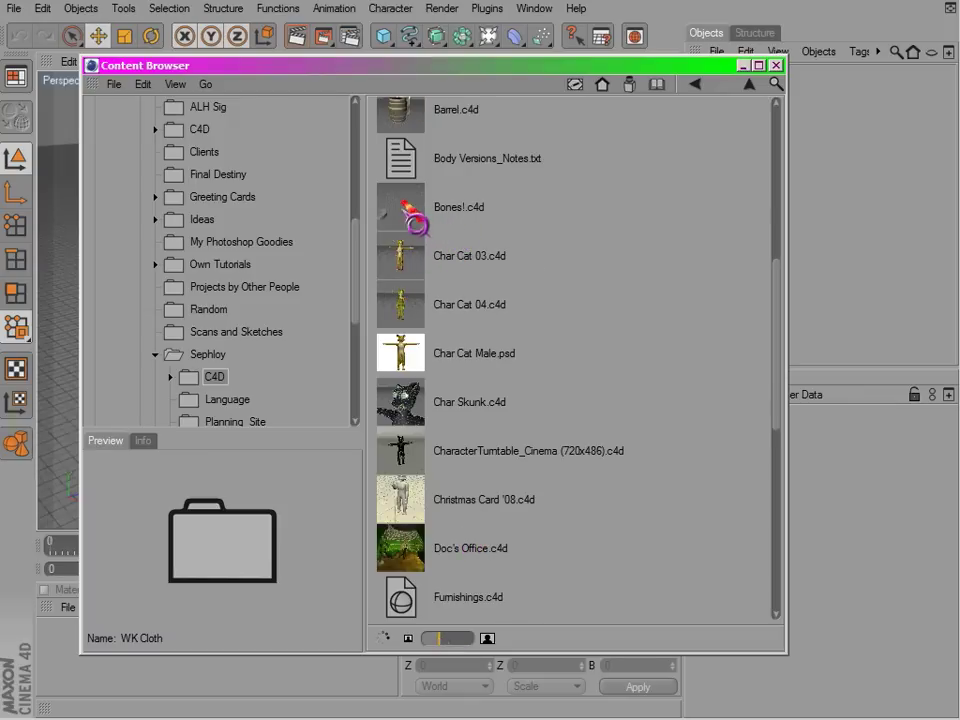
scroll(440, 460, "down", 3)
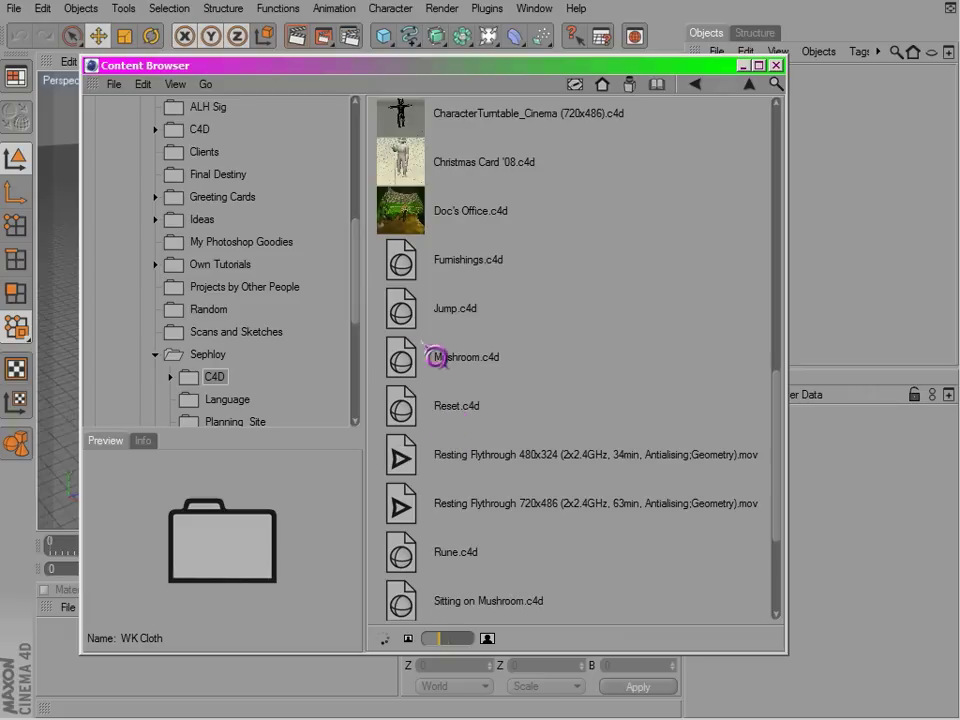
scroll(463, 542, "down", 1)
scroll(516, 361, "up", 1)
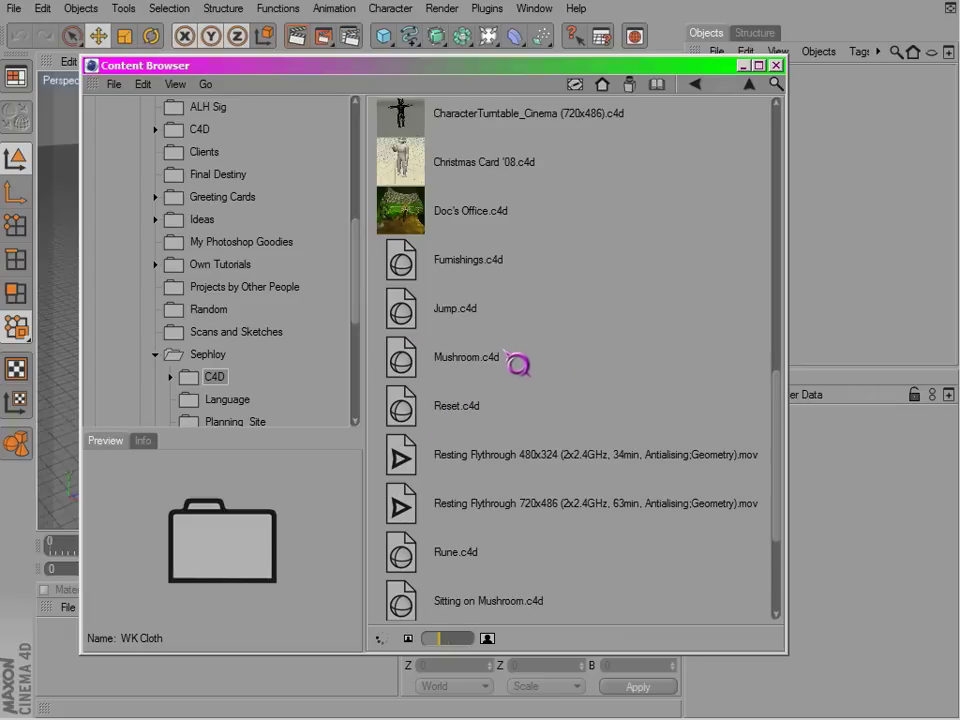
left_click(777, 66)
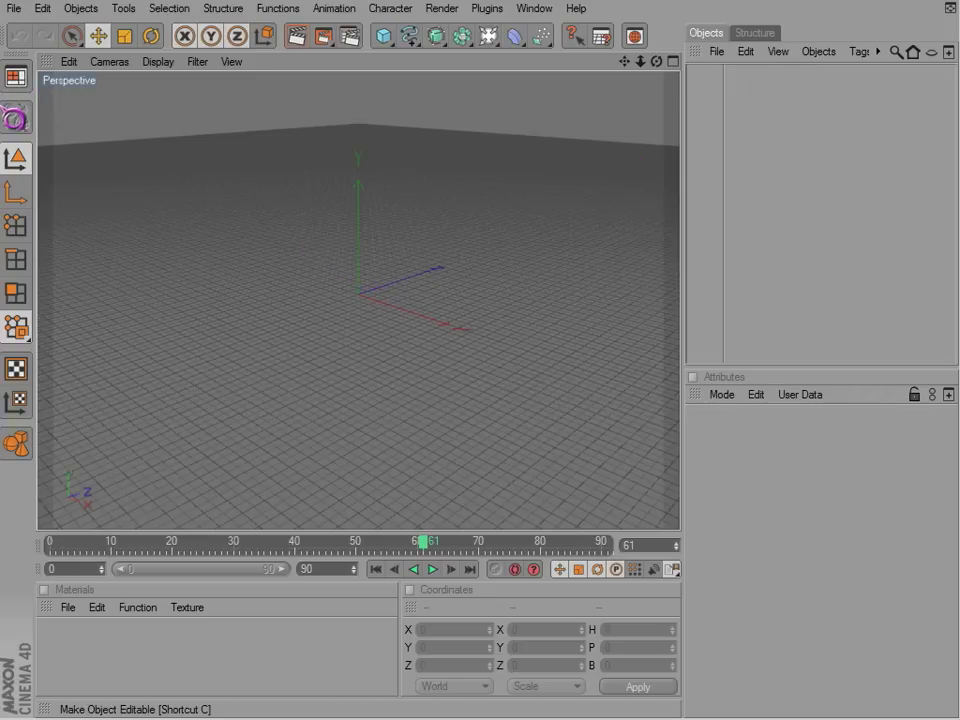
Step: Load the Standard layout followed by the BP UV Edit layout, and enlarge the application window to fill the screen
left_click(20, 84)
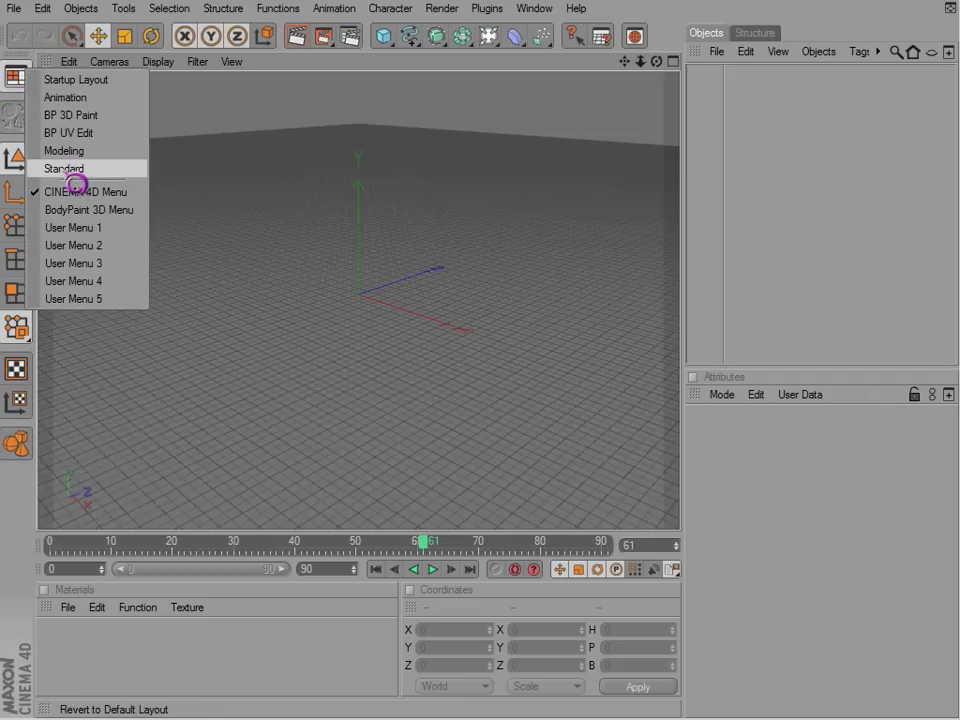
left_click(70, 172)
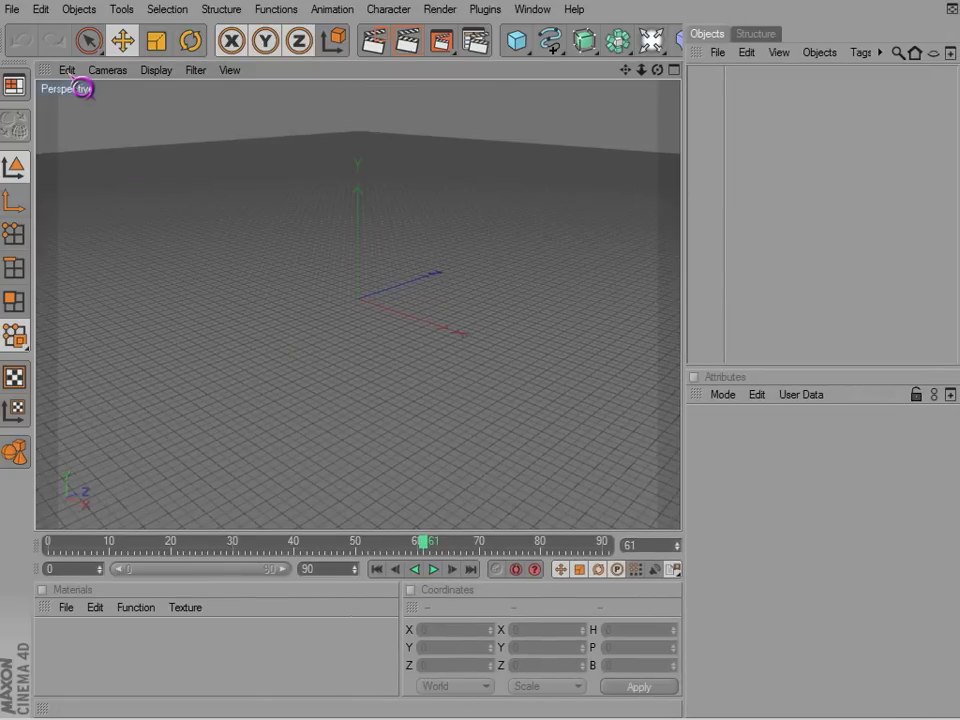
left_click(15, 86)
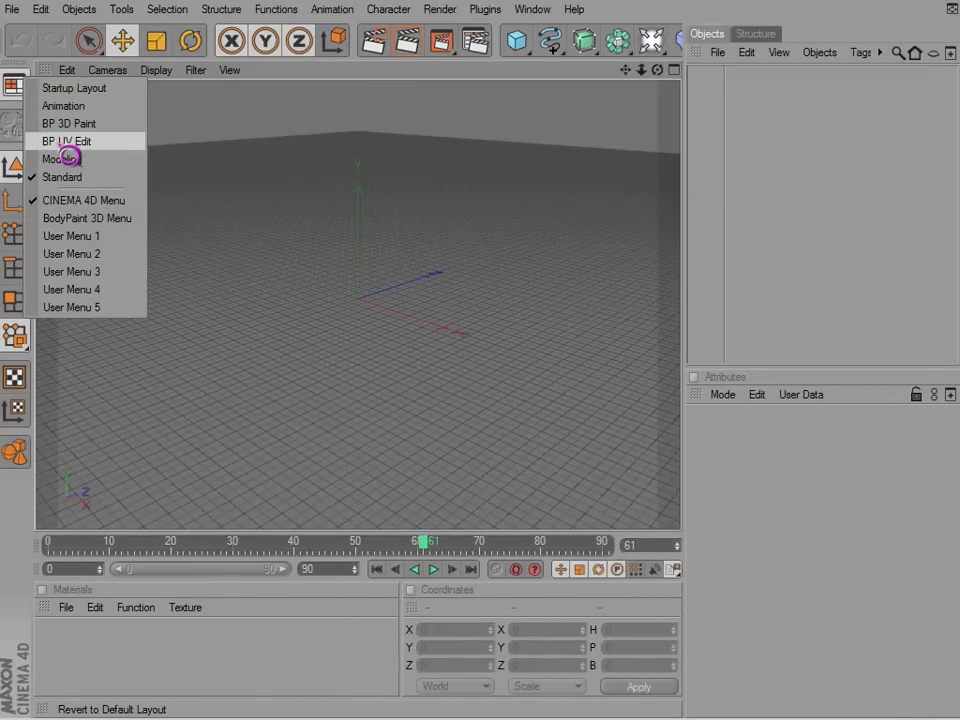
left_click(62, 145)
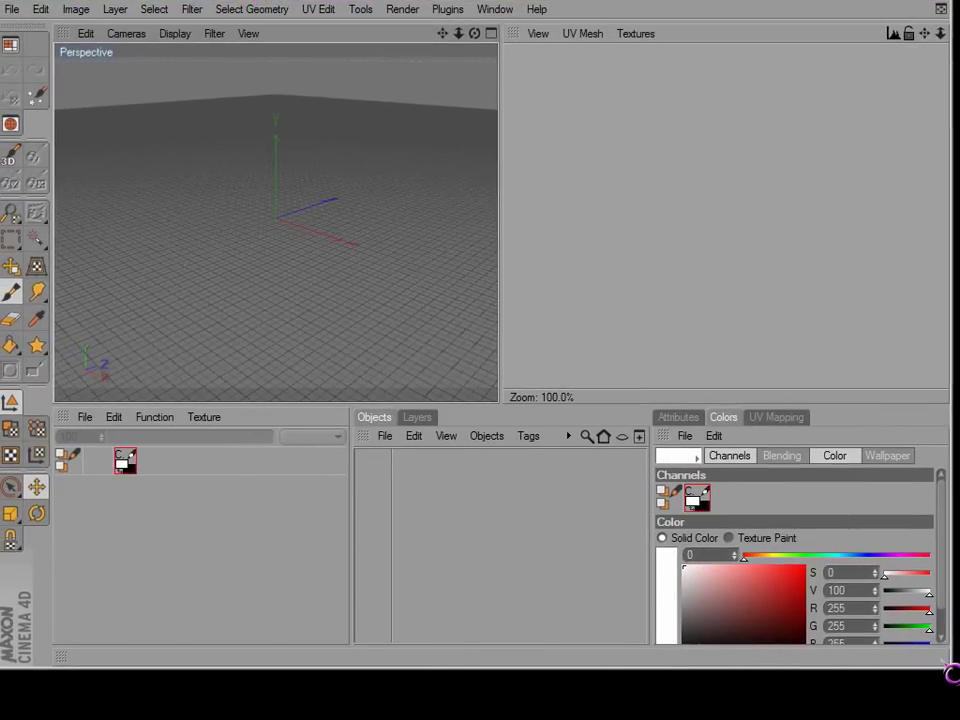
left_click_drag(950, 665, 959, 719)
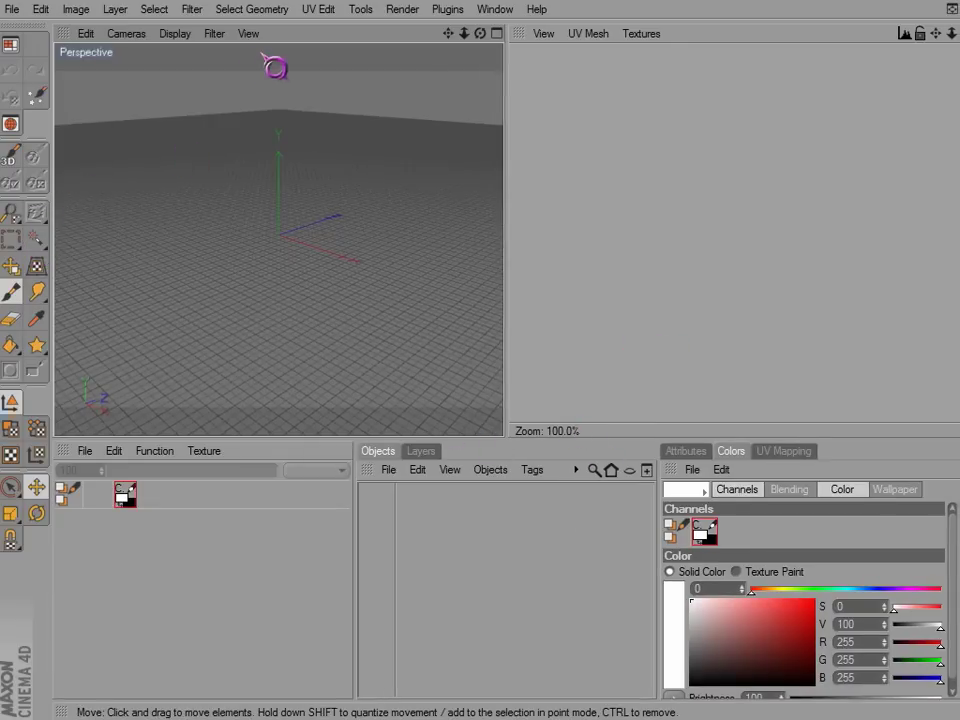
Step: Switch back to the Standard layout and move the Content Browser window fully into view
left_click(11, 46)
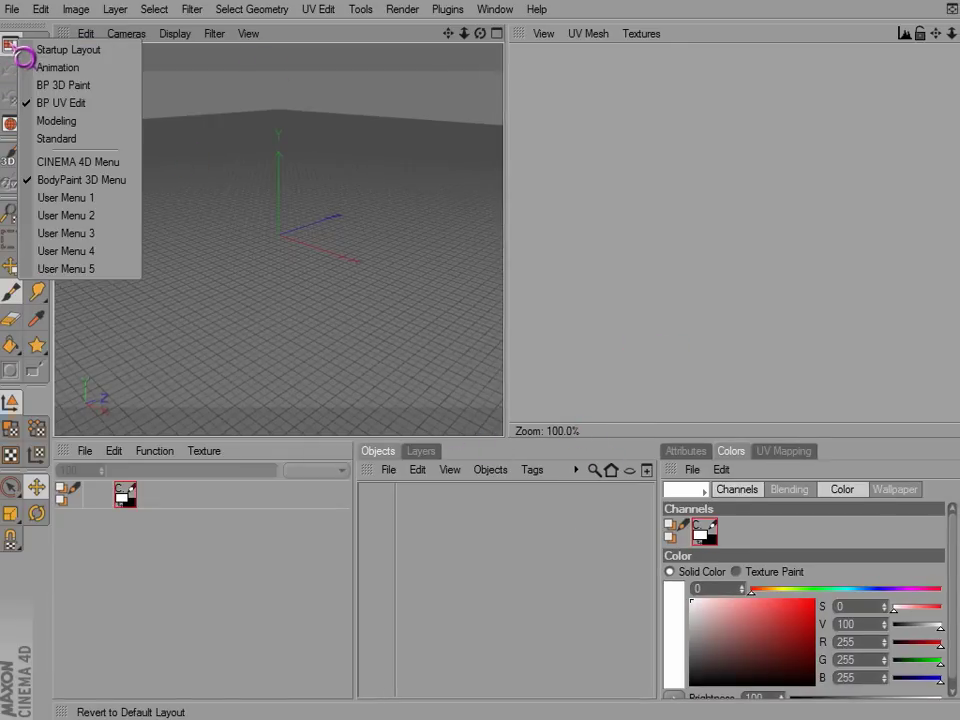
left_click(56, 138)
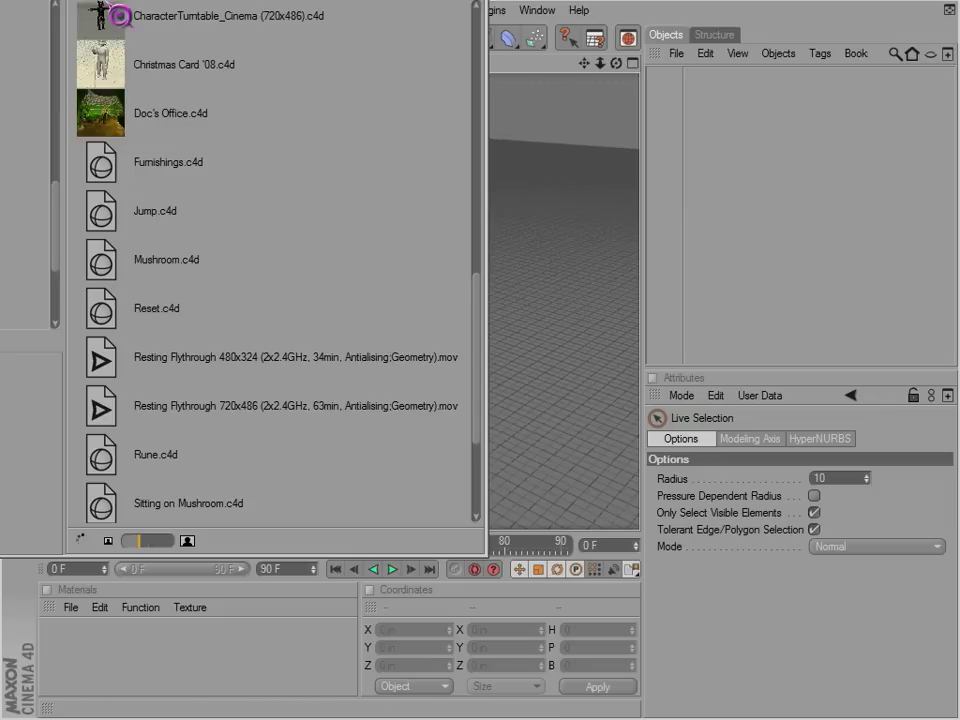
left_click_drag(106, 0, 377, 95)
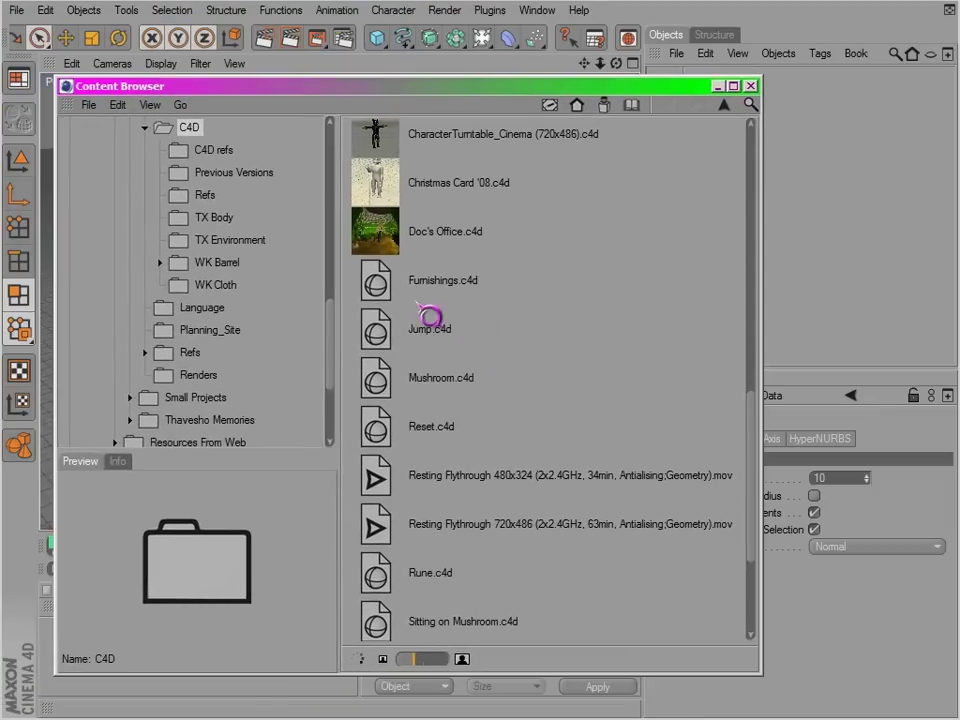